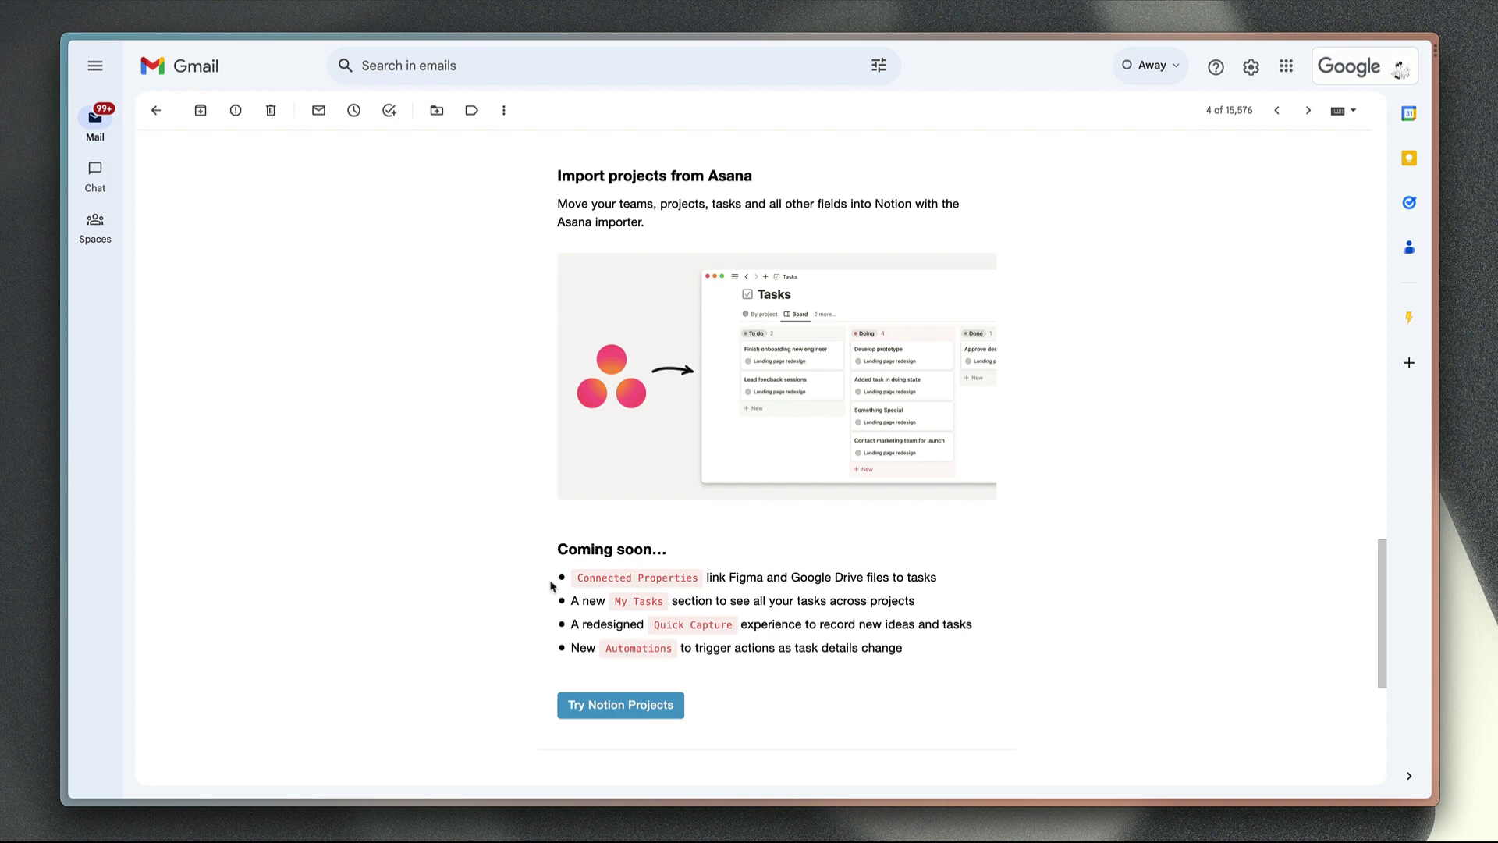
# - Highlight the My Tasks and Automations lines in the email's Coming soon list
pyautogui.moveTo(573, 601); pyautogui.dragTo(942, 599)
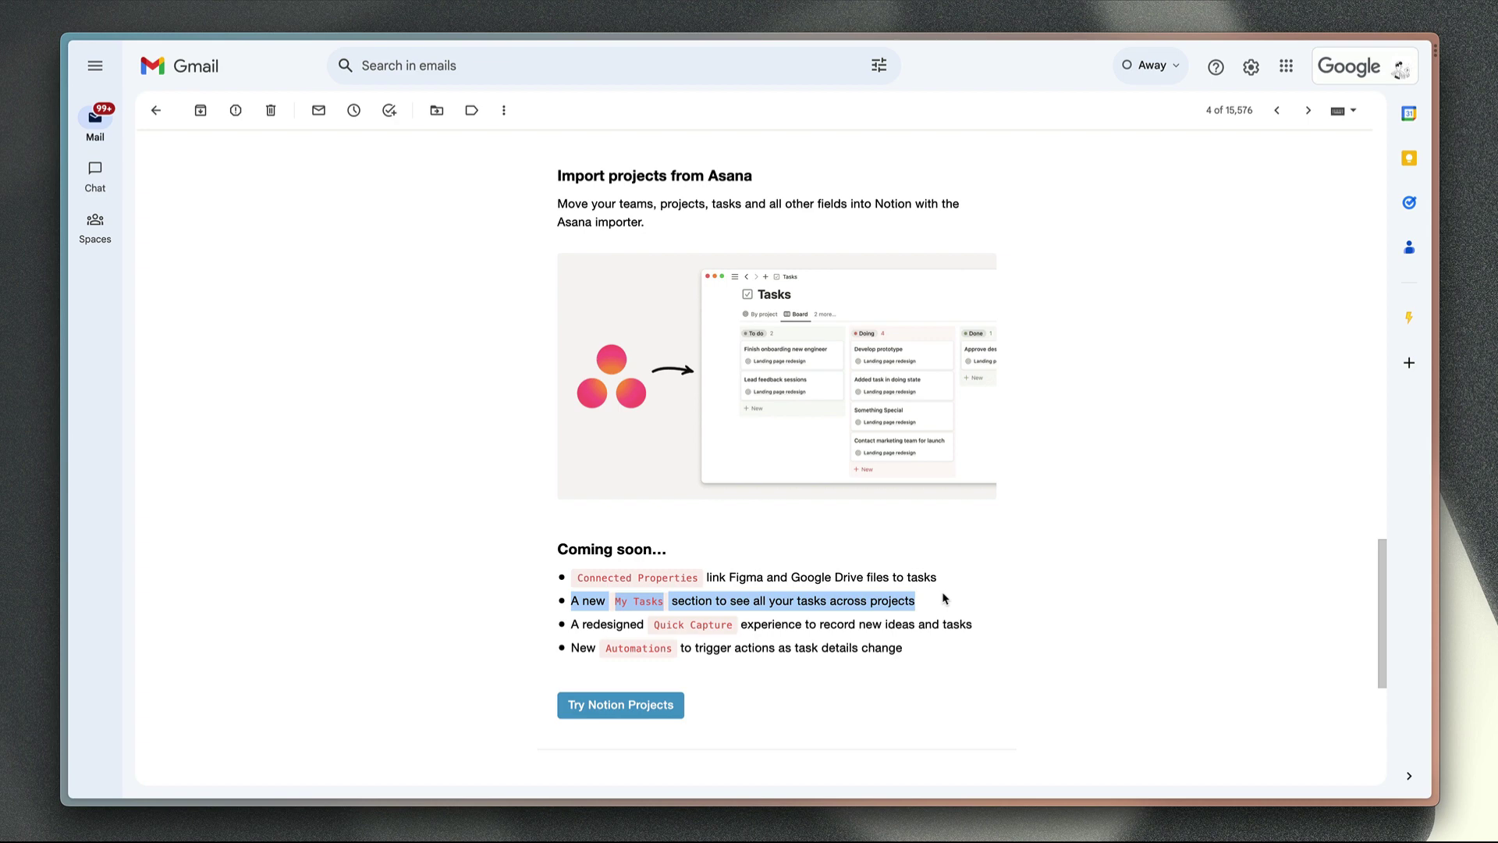
pyautogui.click(525, 654)
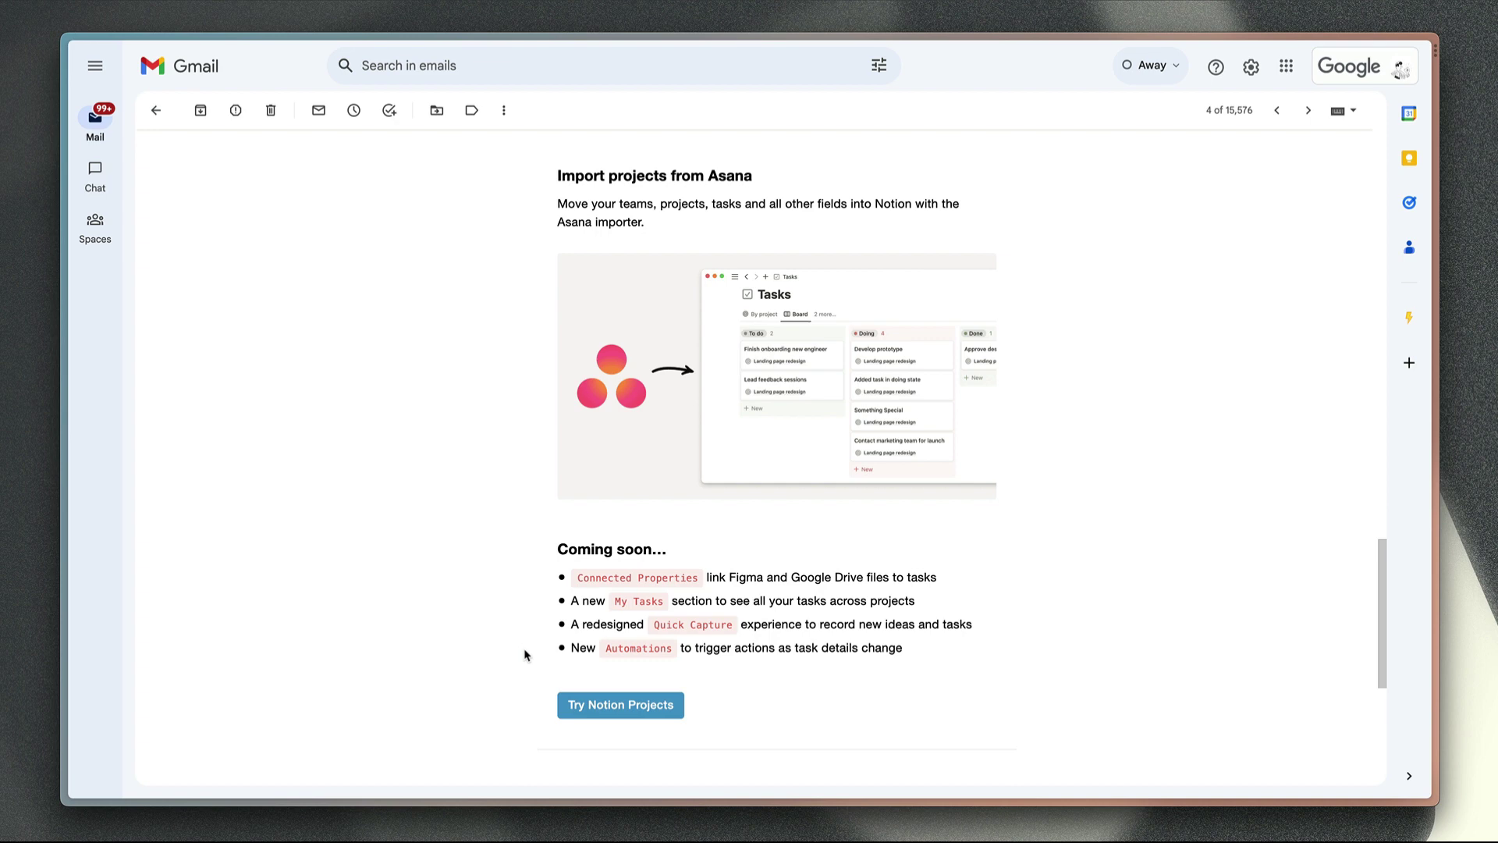
pyautogui.moveTo(573, 648); pyautogui.dragTo(942, 653)
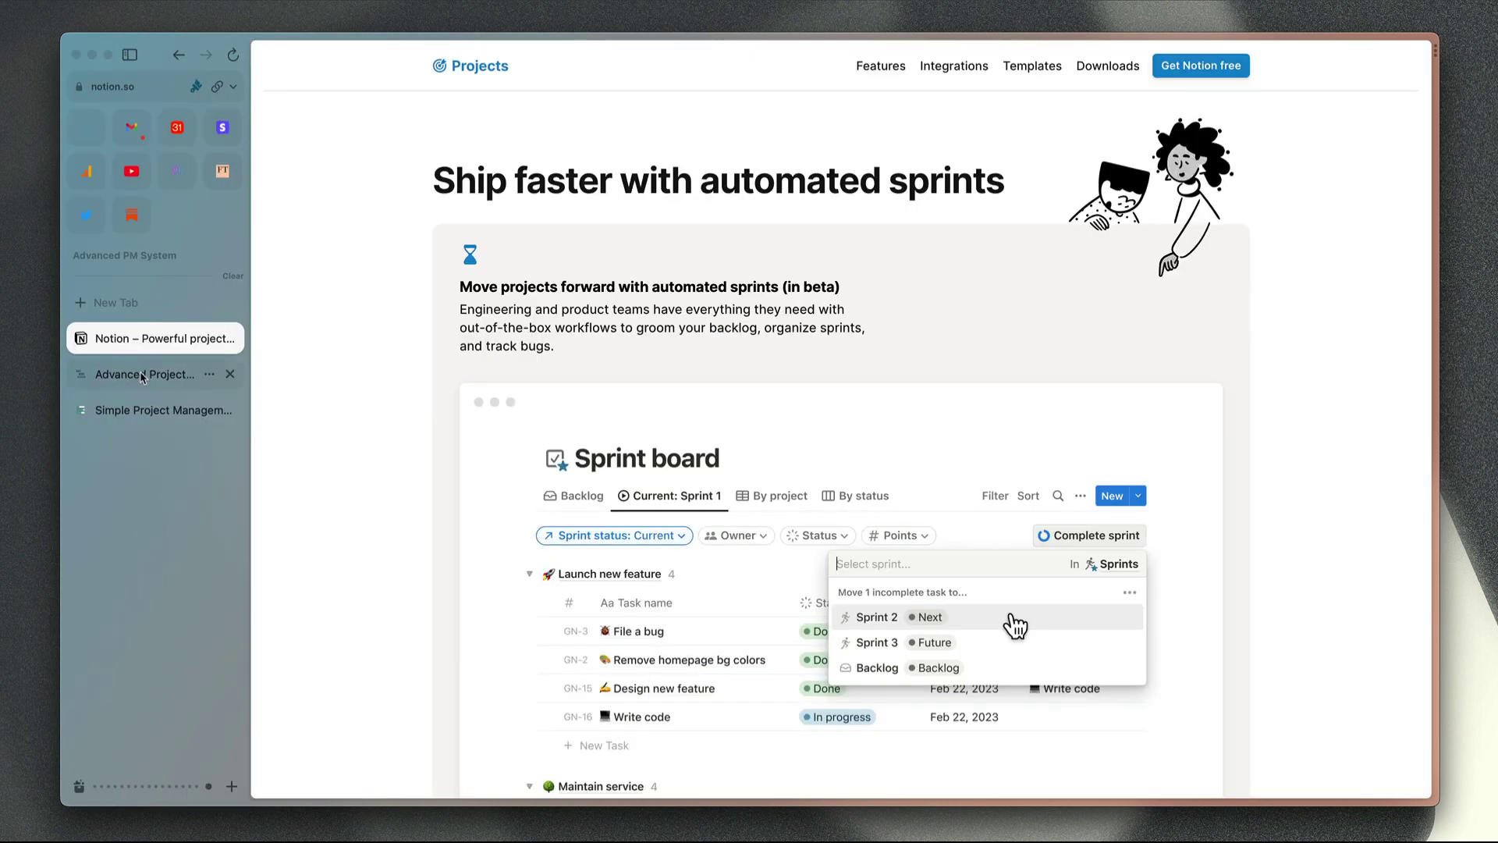
# - Switch to the Advanced Project Management page in Notion, open the template gallery and look through the Projects & tasks preview
pyautogui.click(143, 375)
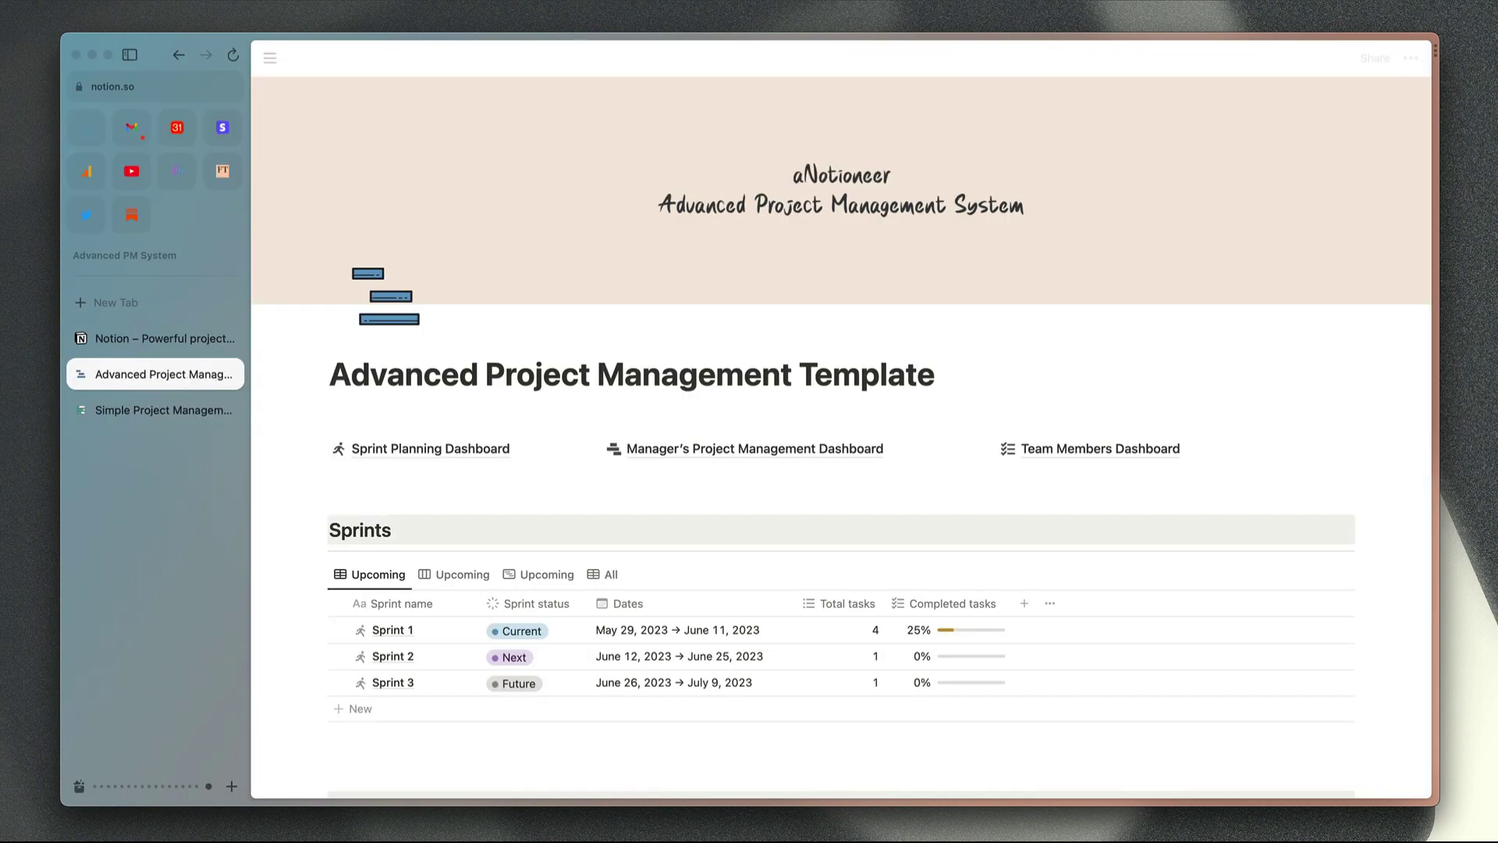
pyautogui.press('super+backslash')
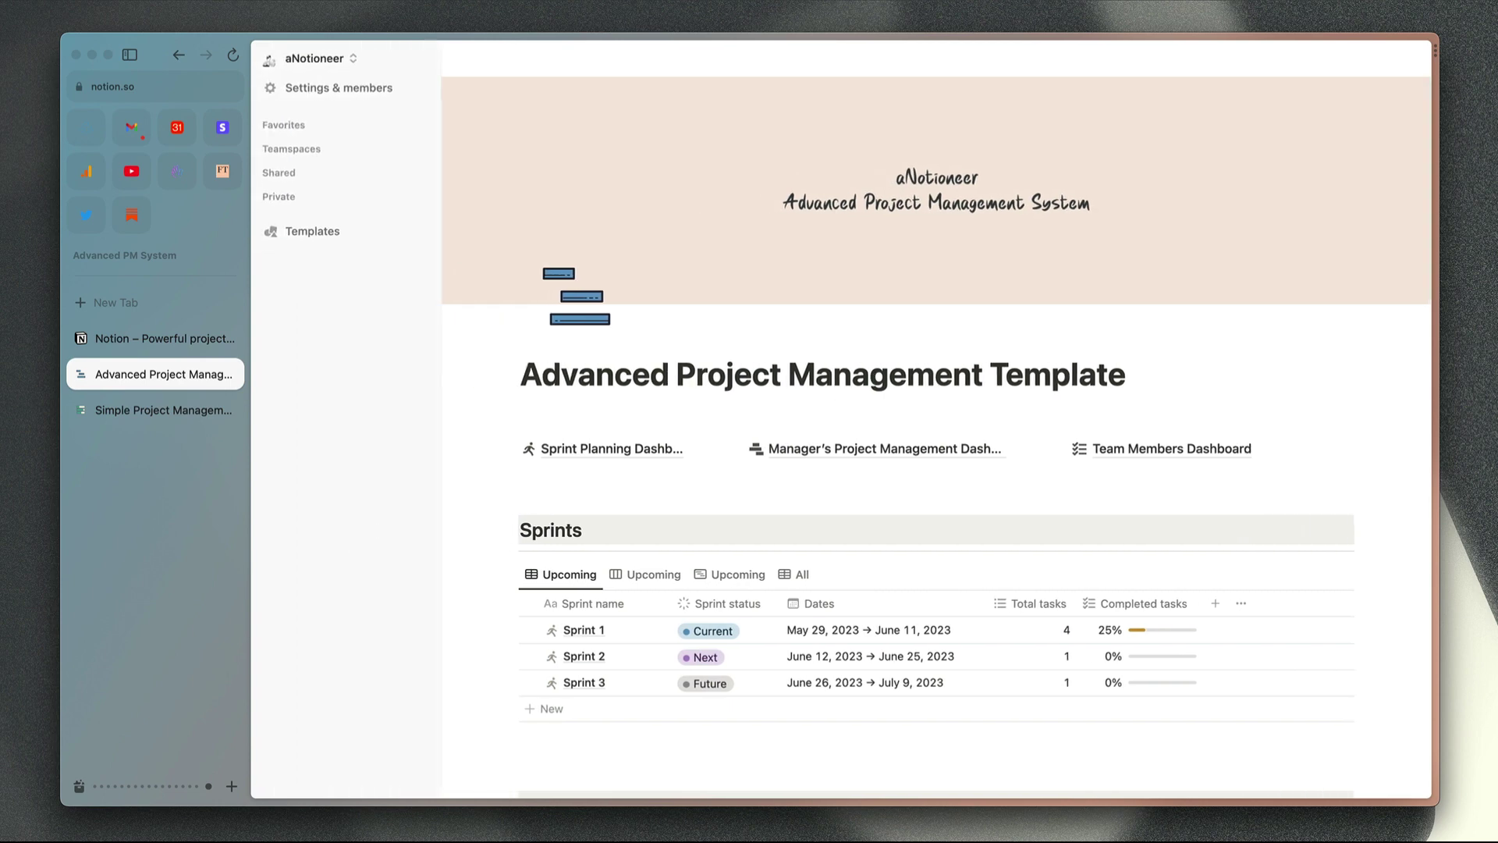
pyautogui.click(347, 233)
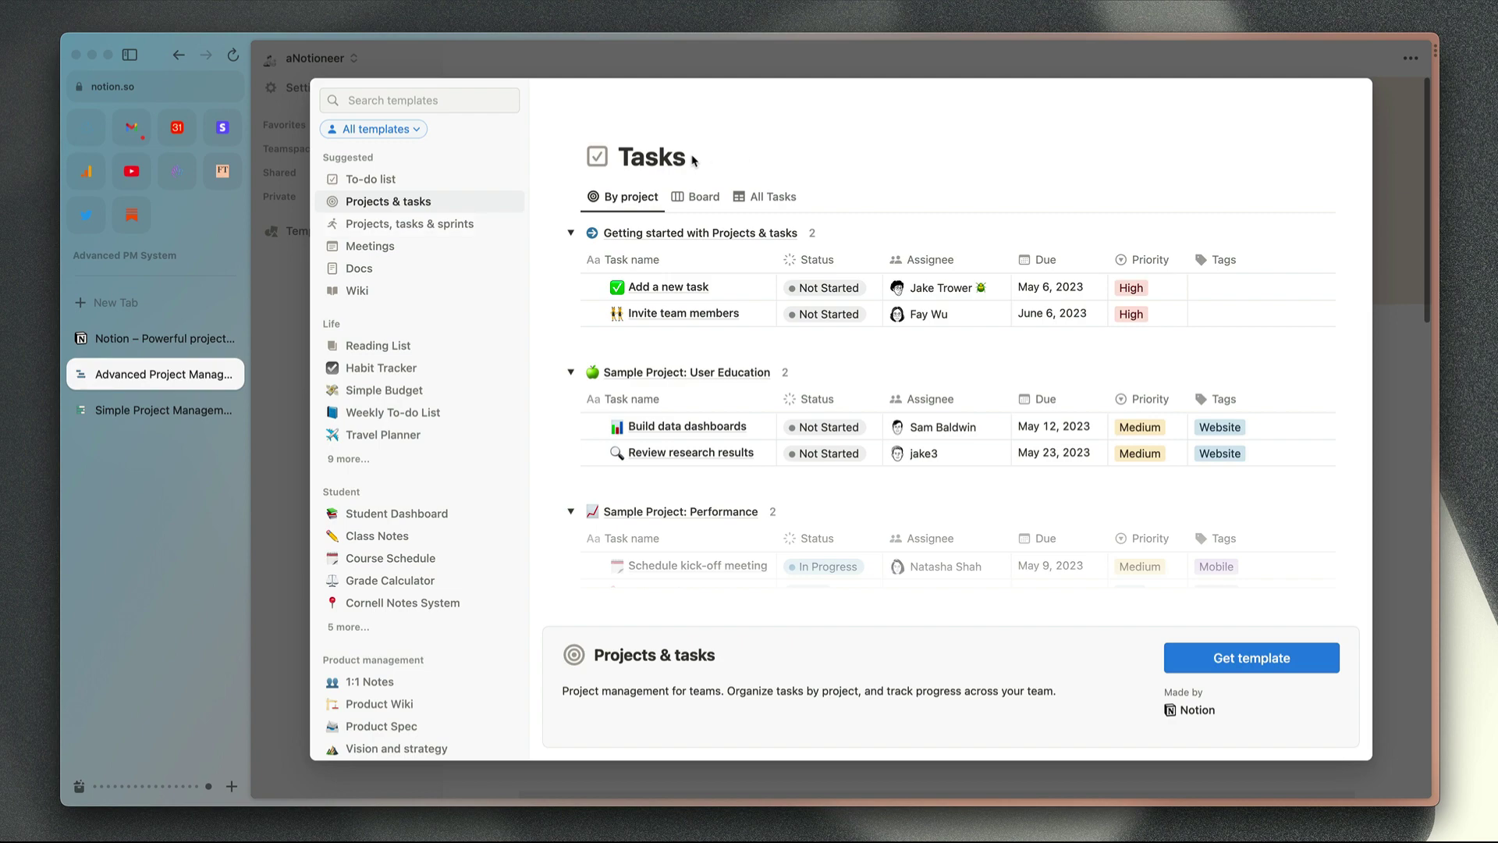
pyautogui.scroll(-5, 694, 161)
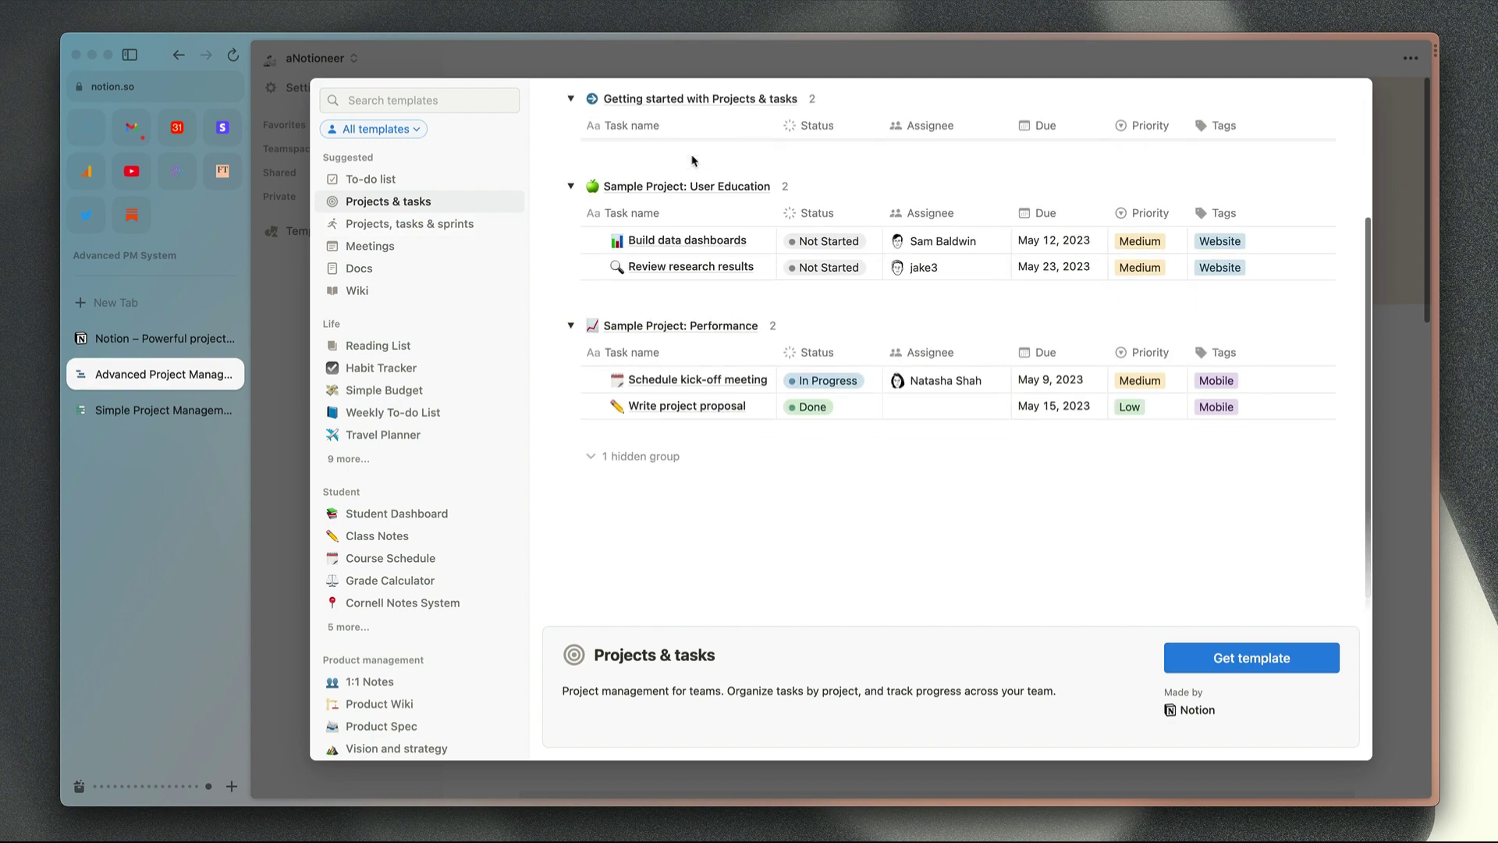
pyautogui.scroll(5, 694, 161)
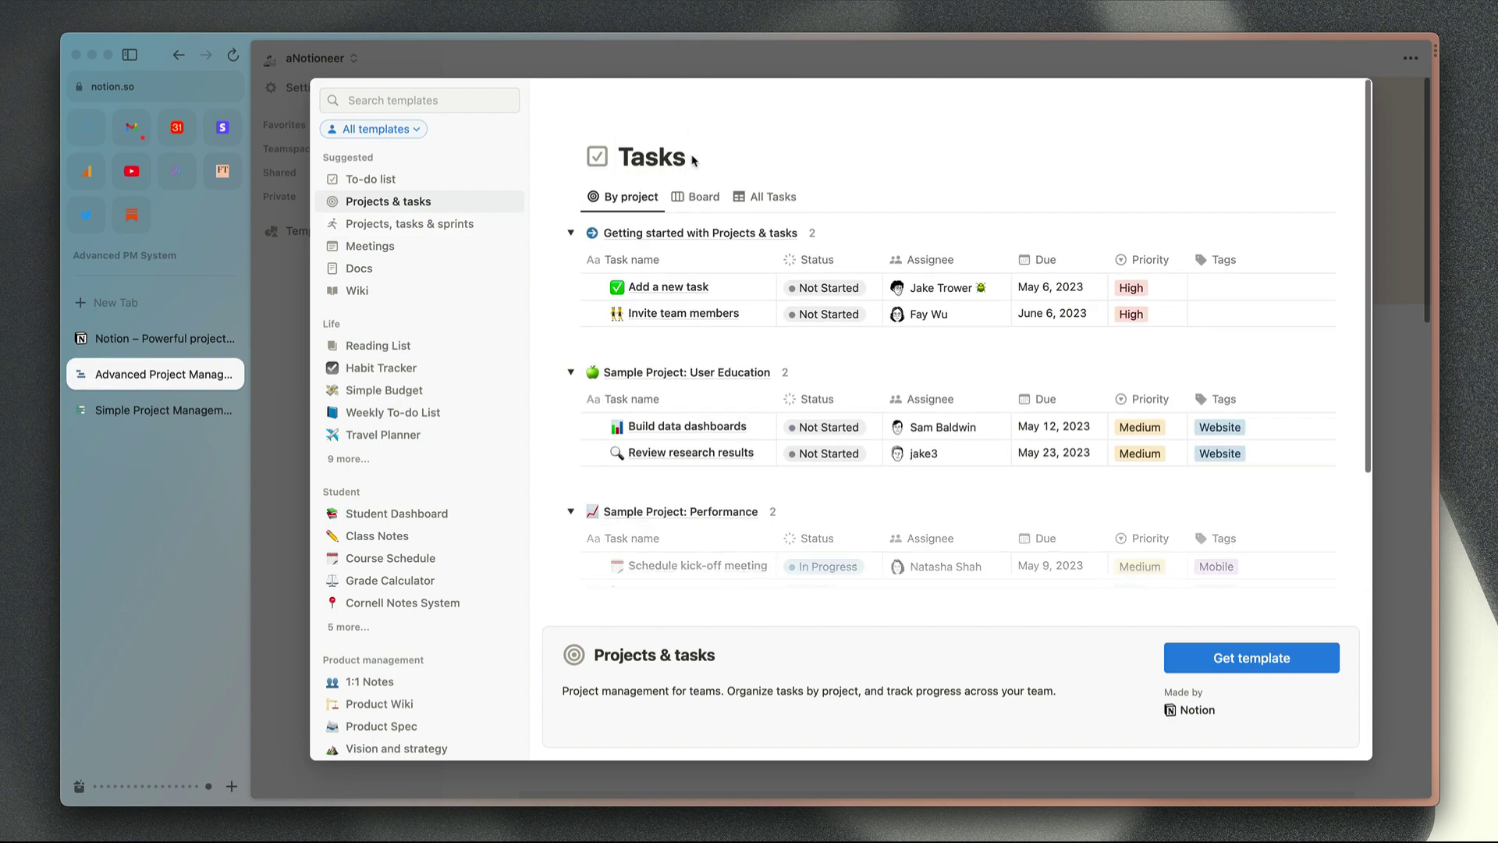
# - Preview the Projects, tasks & sprints template and add it to the aNotioneer teamspace, accepting another copy
pyautogui.click(403, 224)
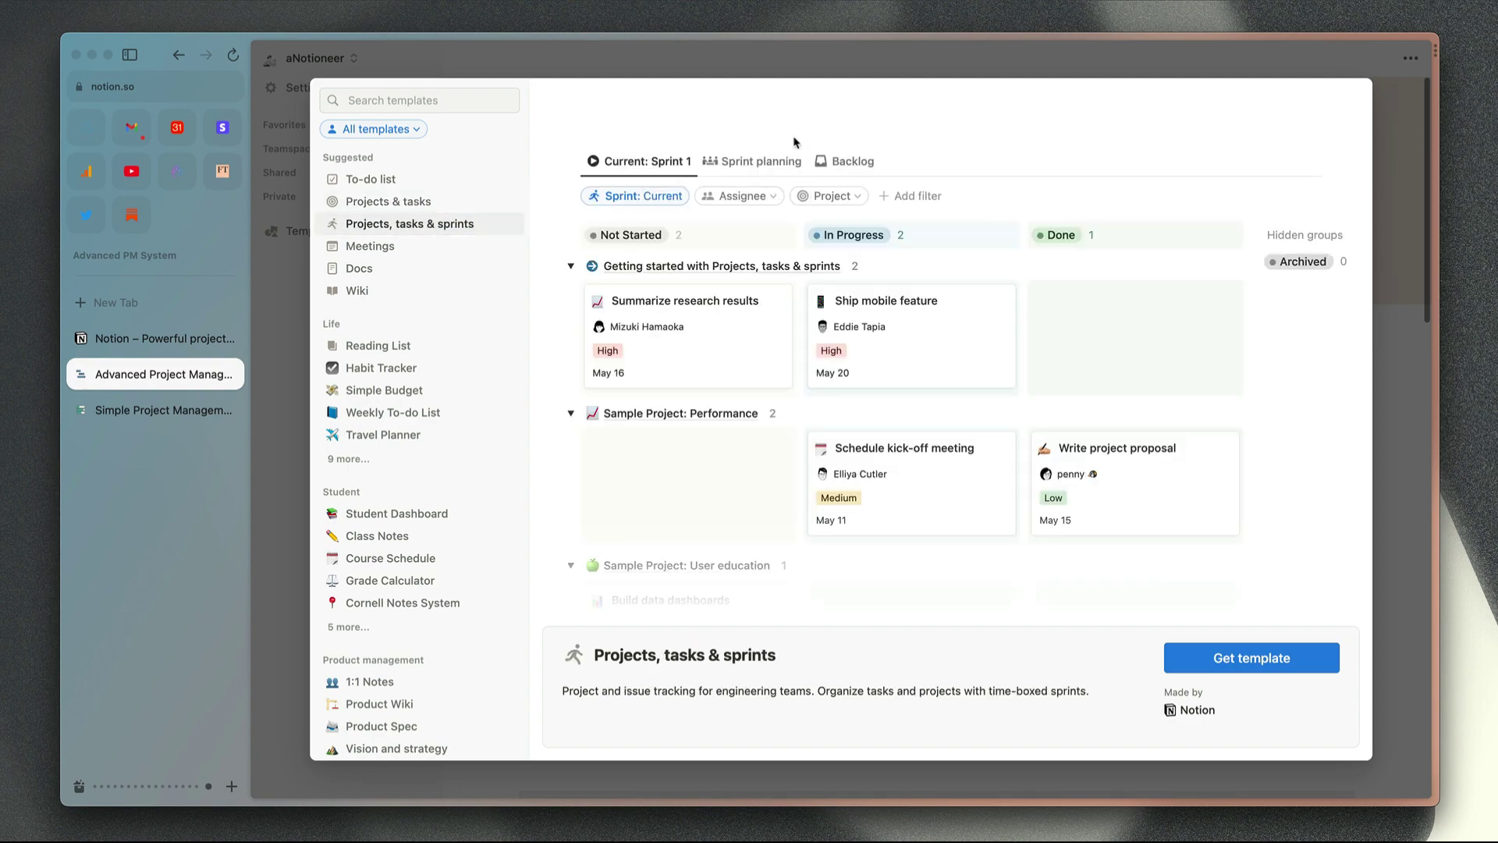
pyautogui.scroll(-5, 794, 142)
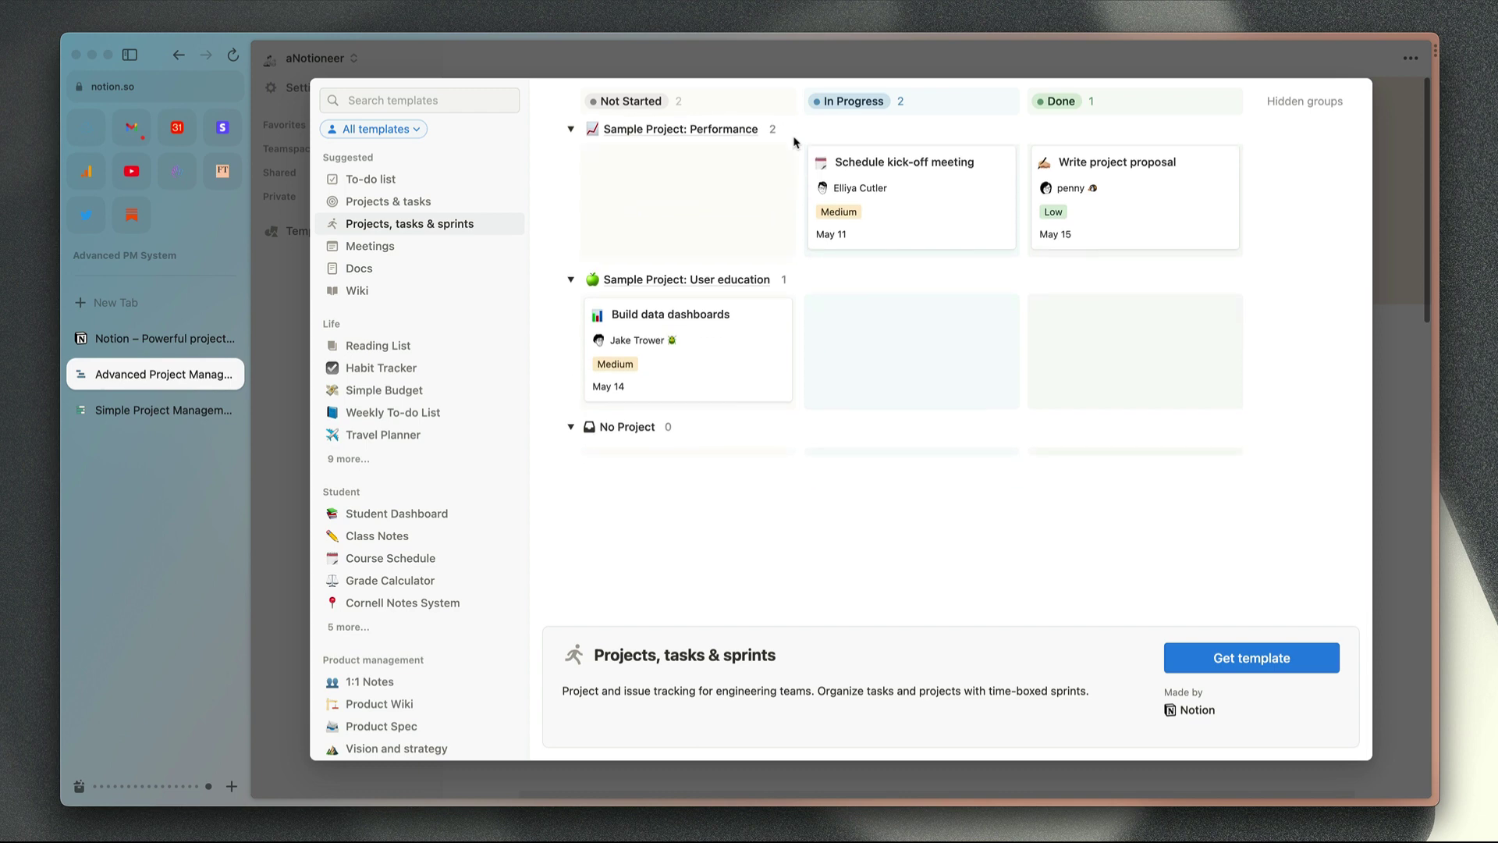
pyautogui.scroll(5, 794, 142)
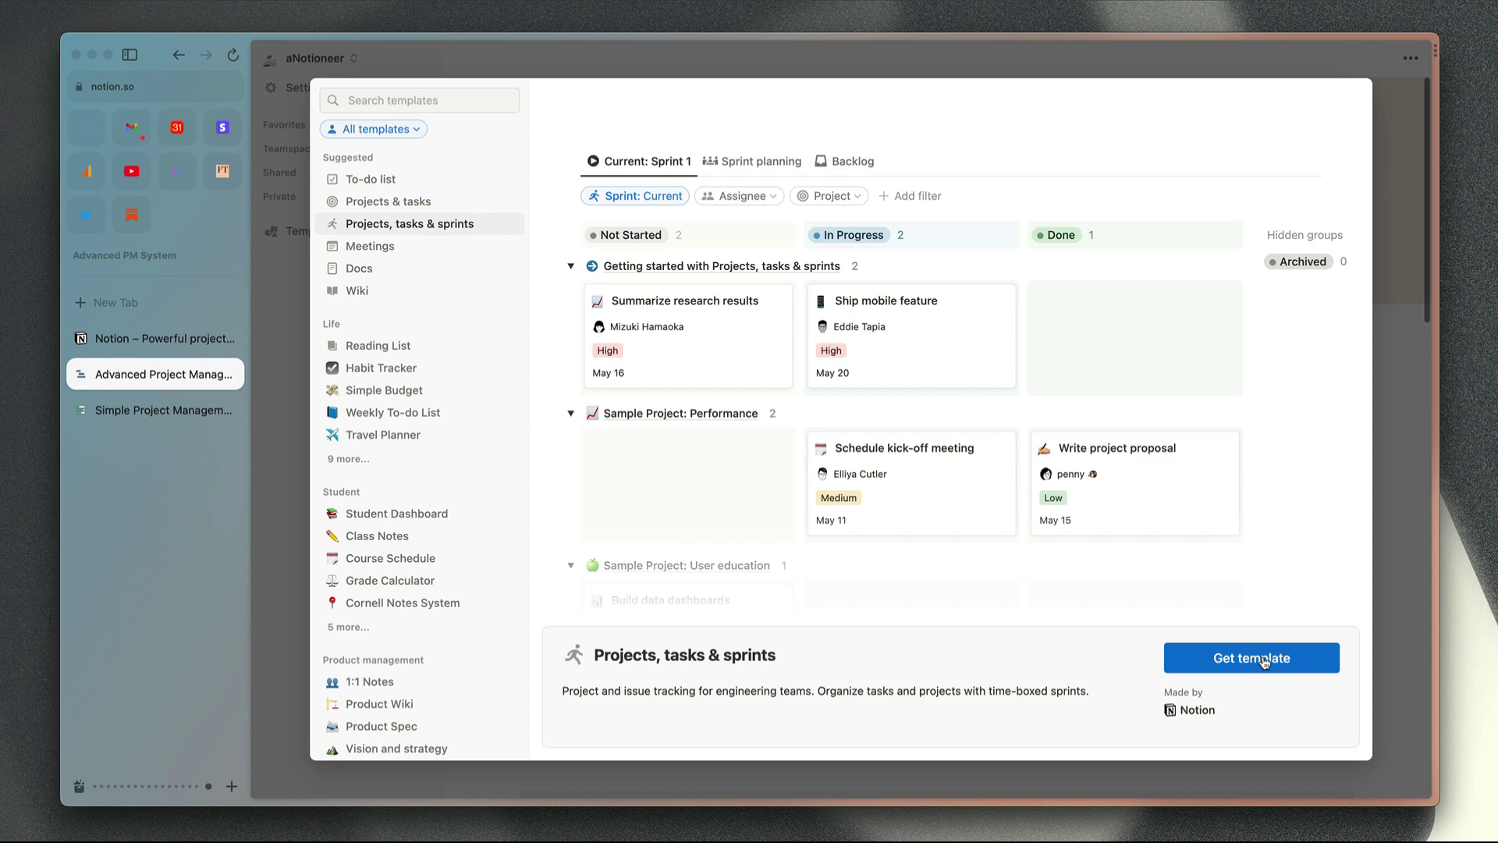
pyautogui.click(1264, 662)
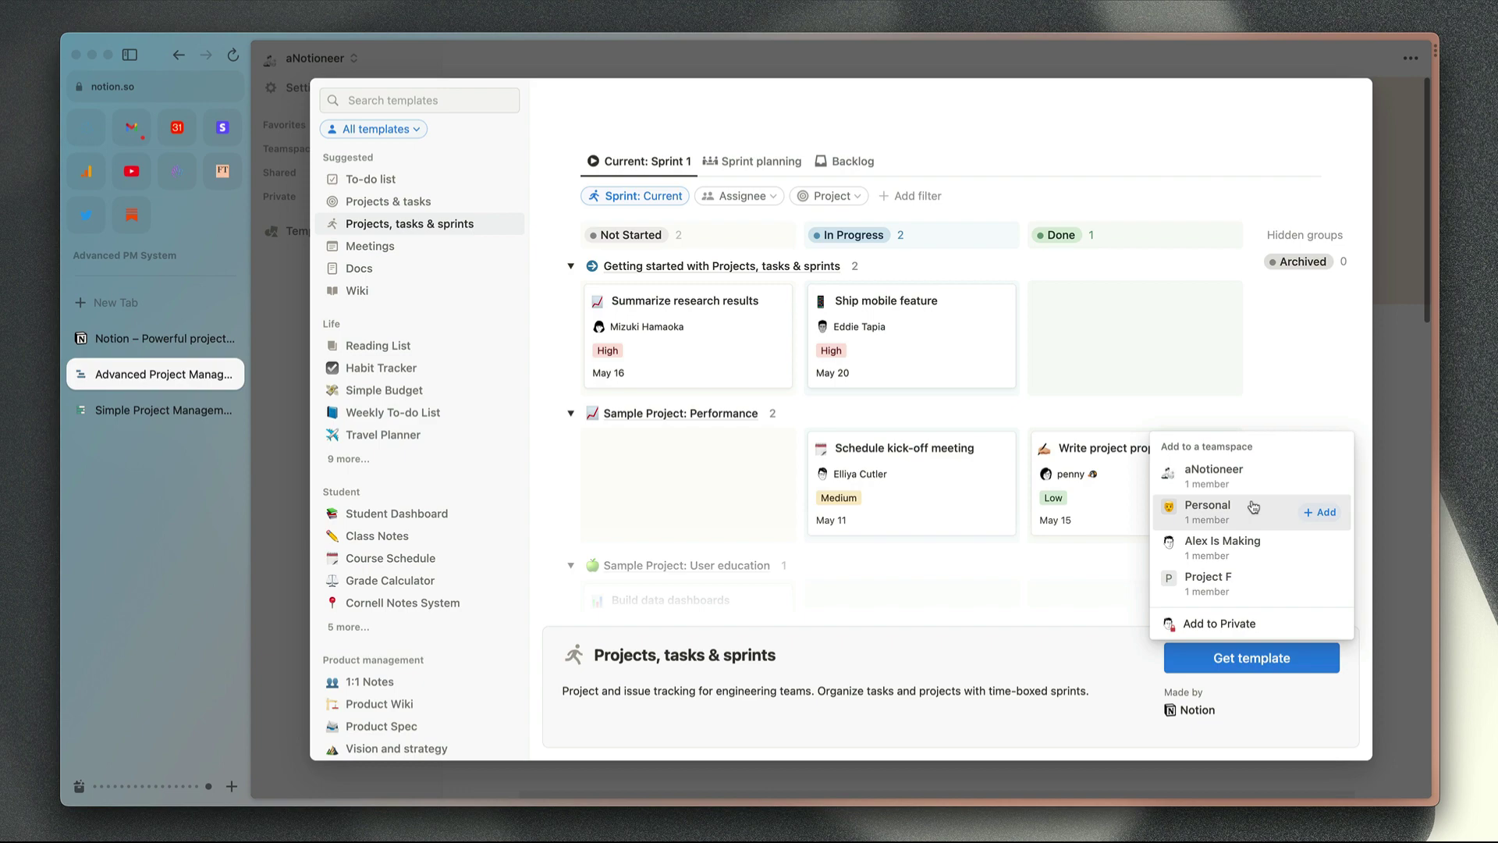
pyautogui.click(1249, 475)
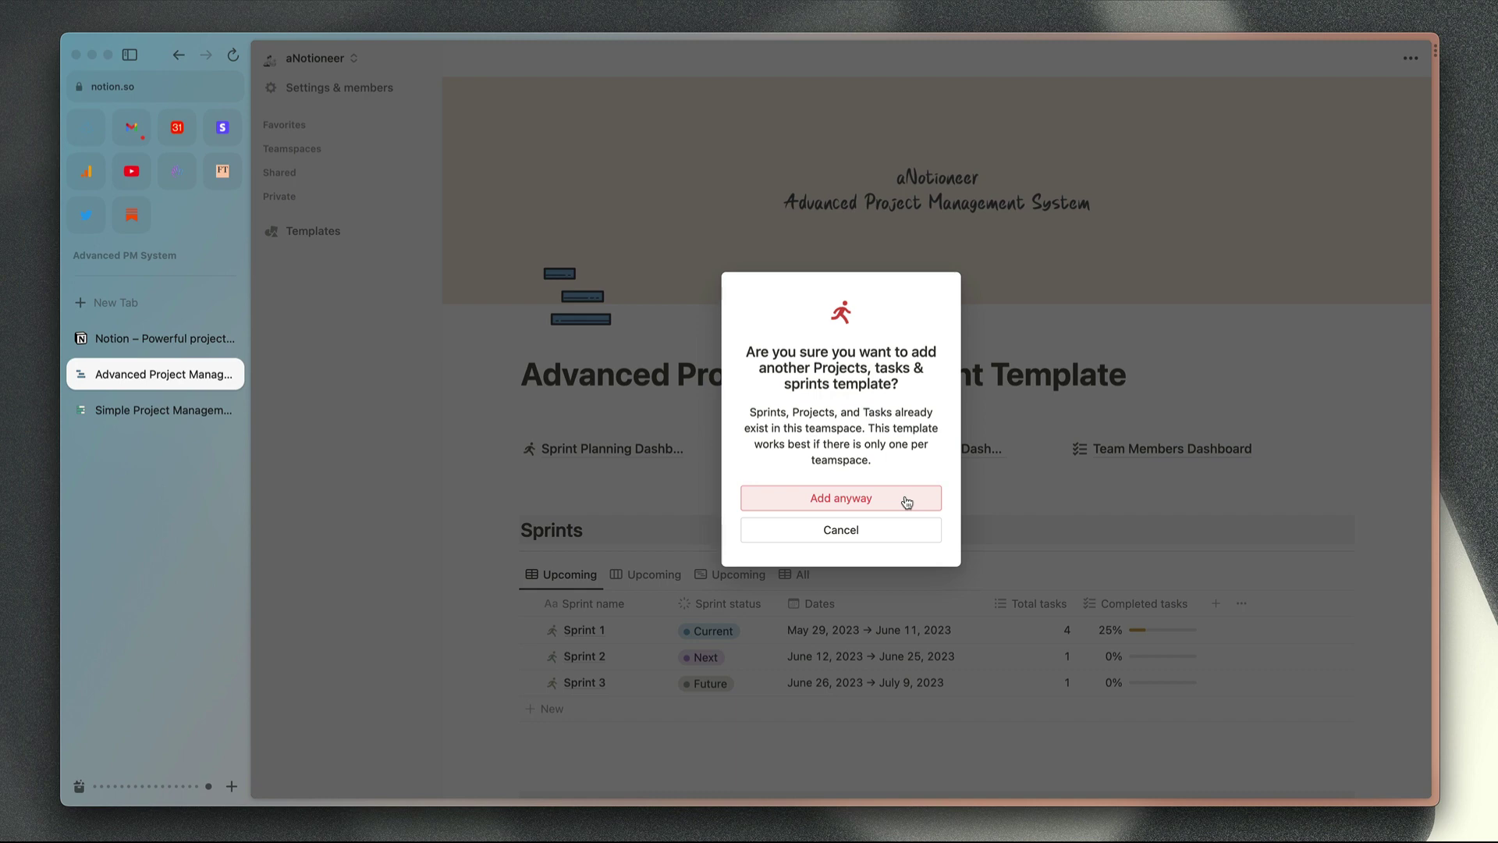
pyautogui.click(907, 502)
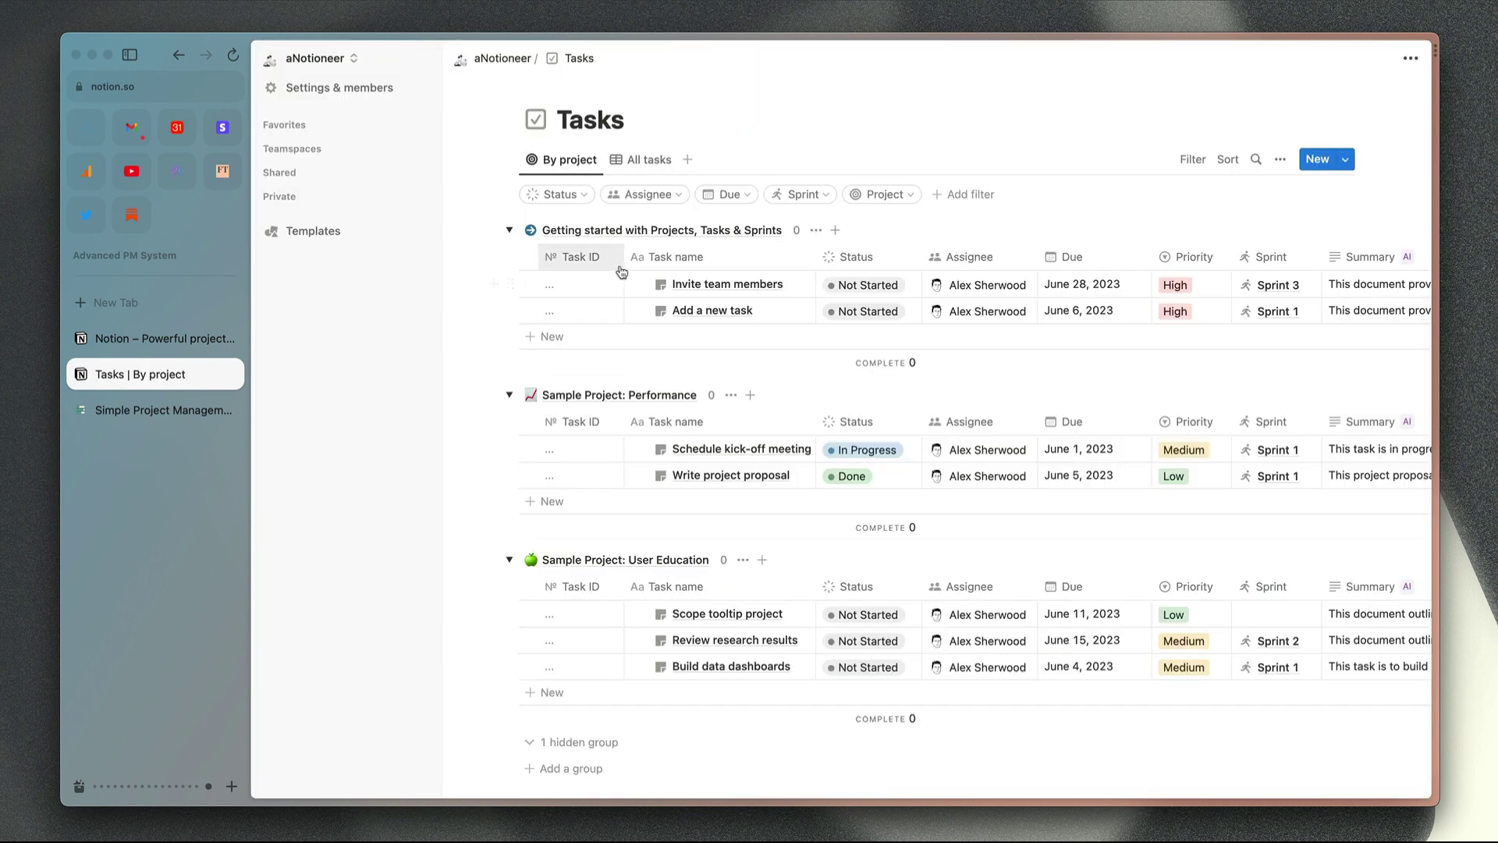
# - Expand the Teamspaces list and collapse the Personal teamspace and the one below it
pyautogui.click(297, 149)
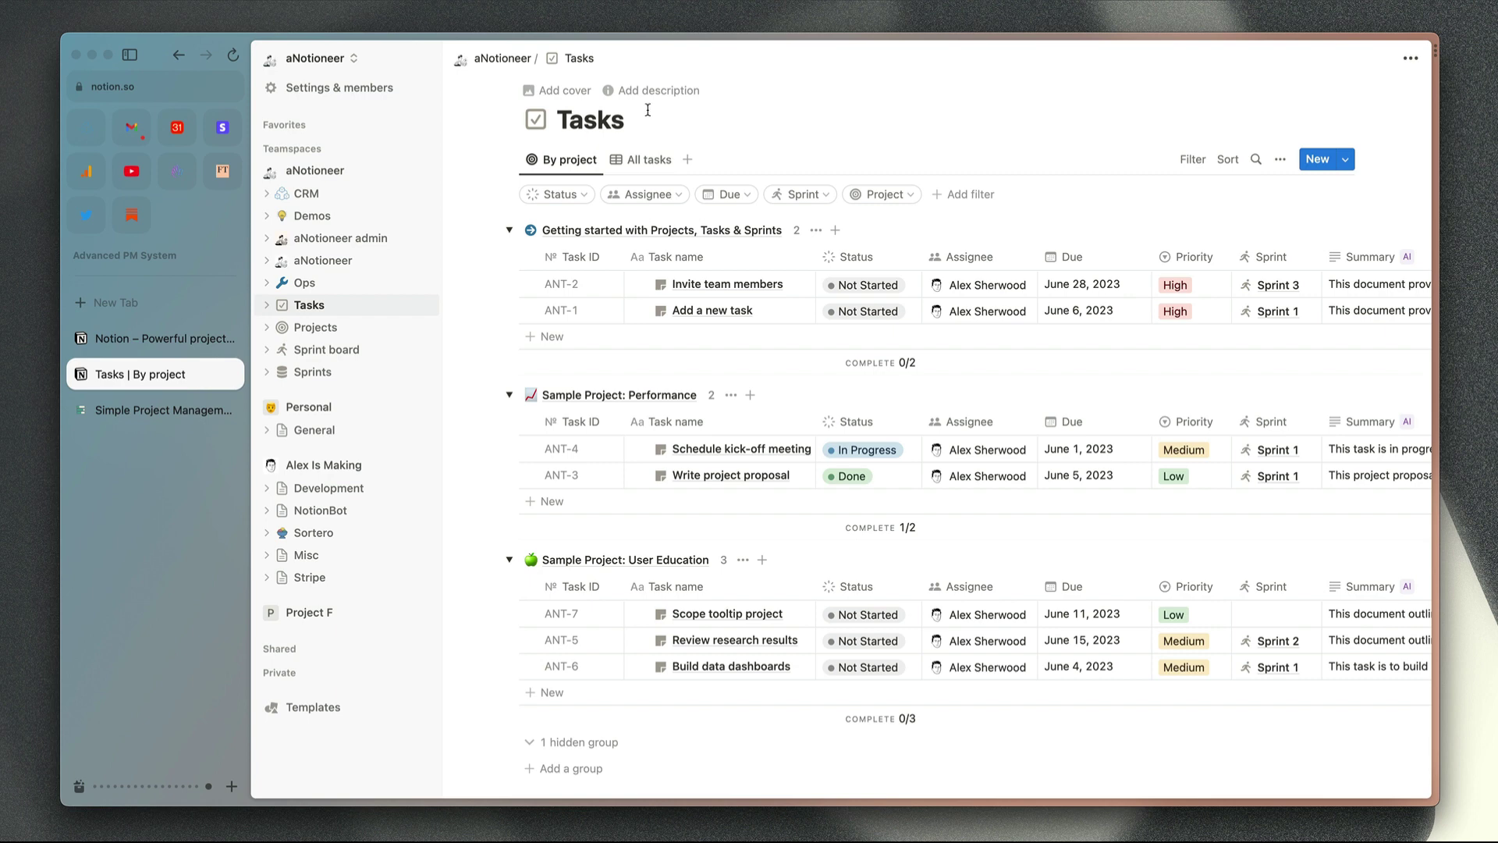
pyautogui.click(324, 406)
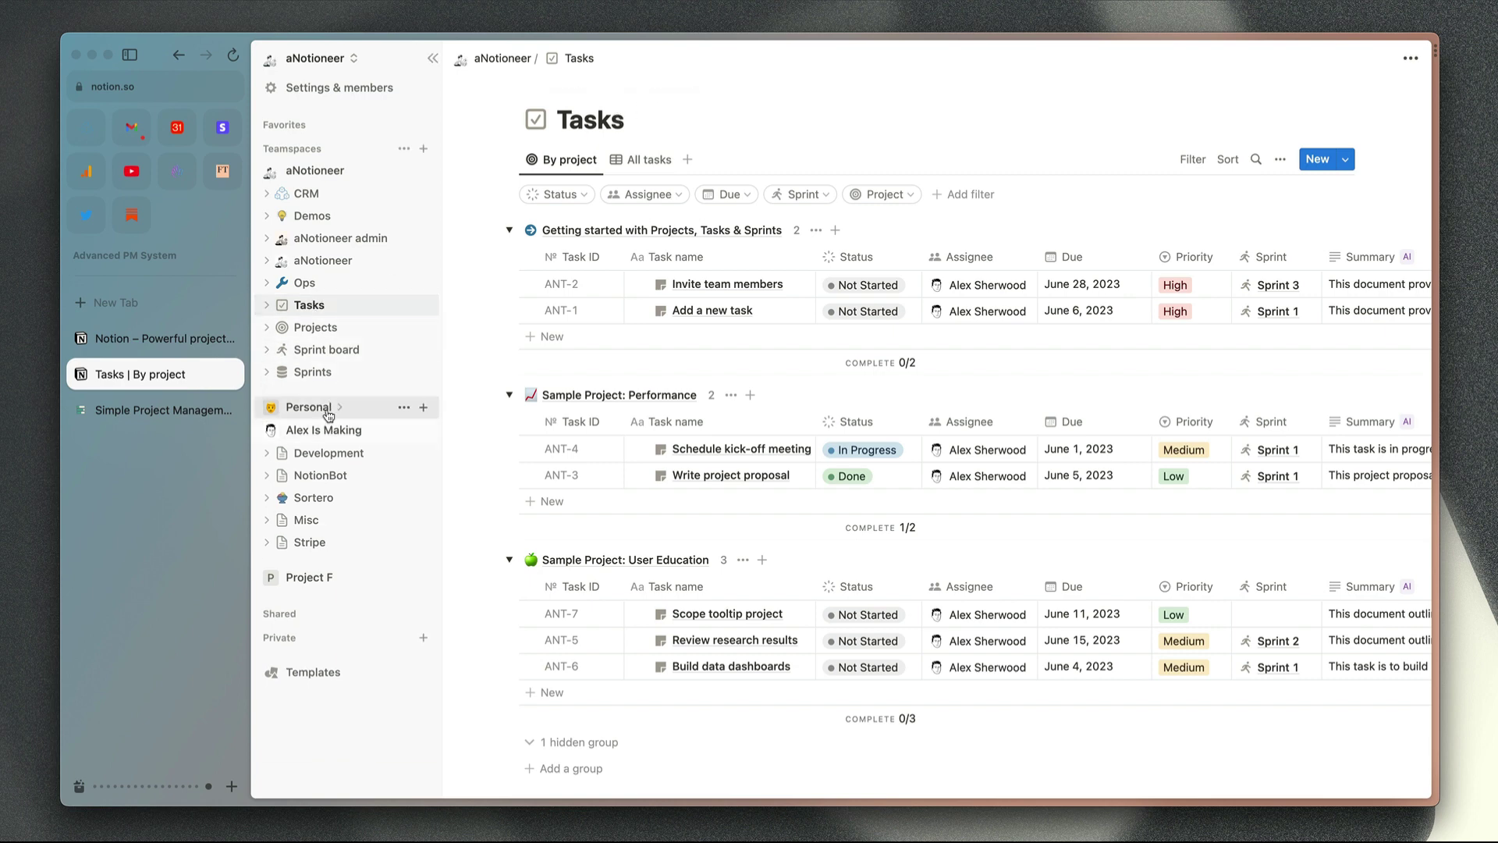
pyautogui.click(304, 406)
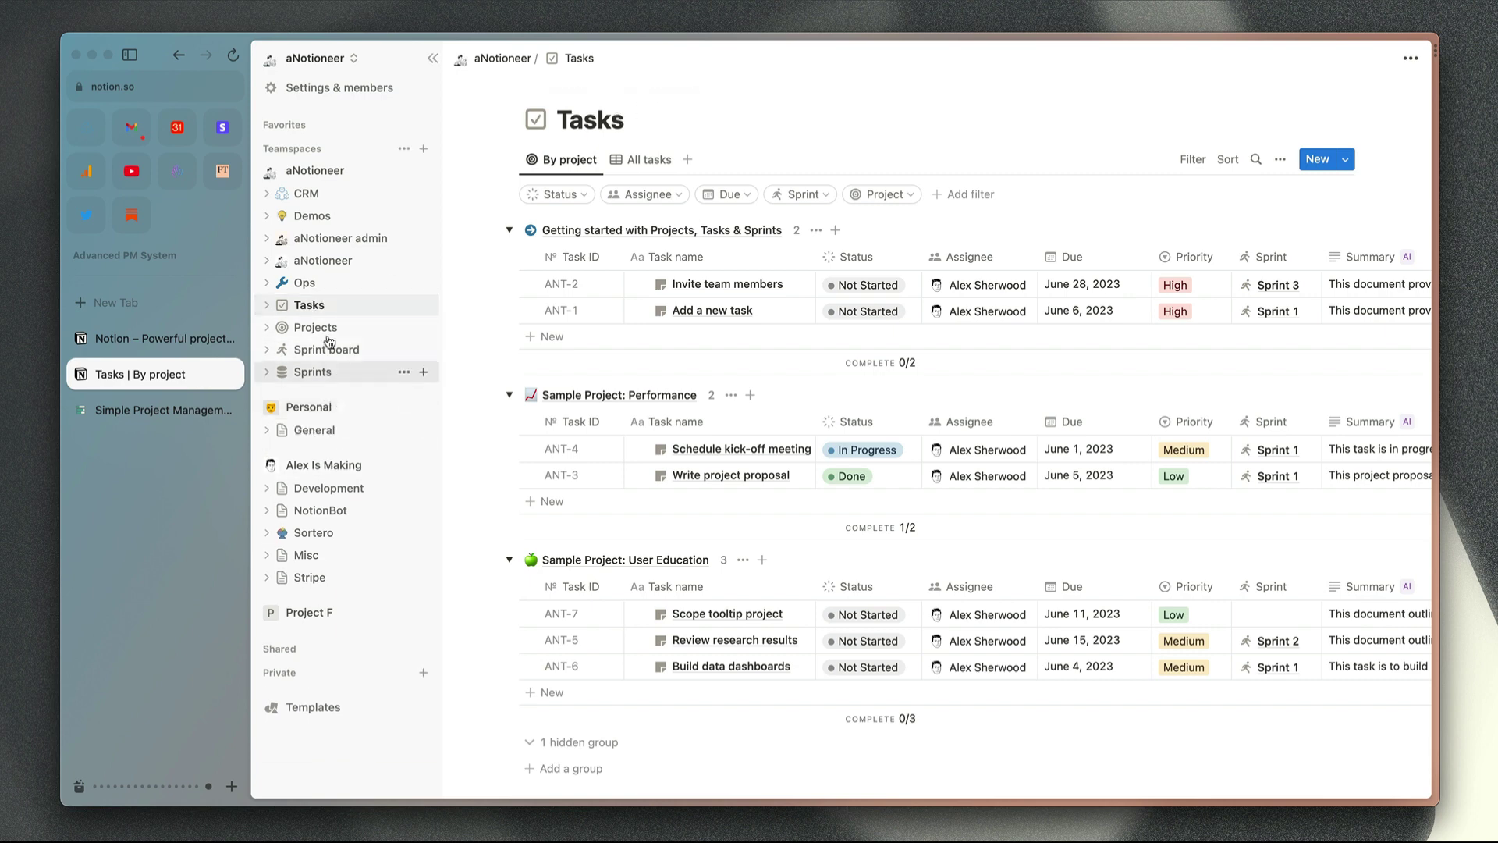
pyautogui.click(318, 465)
pyautogui.click(343, 409)
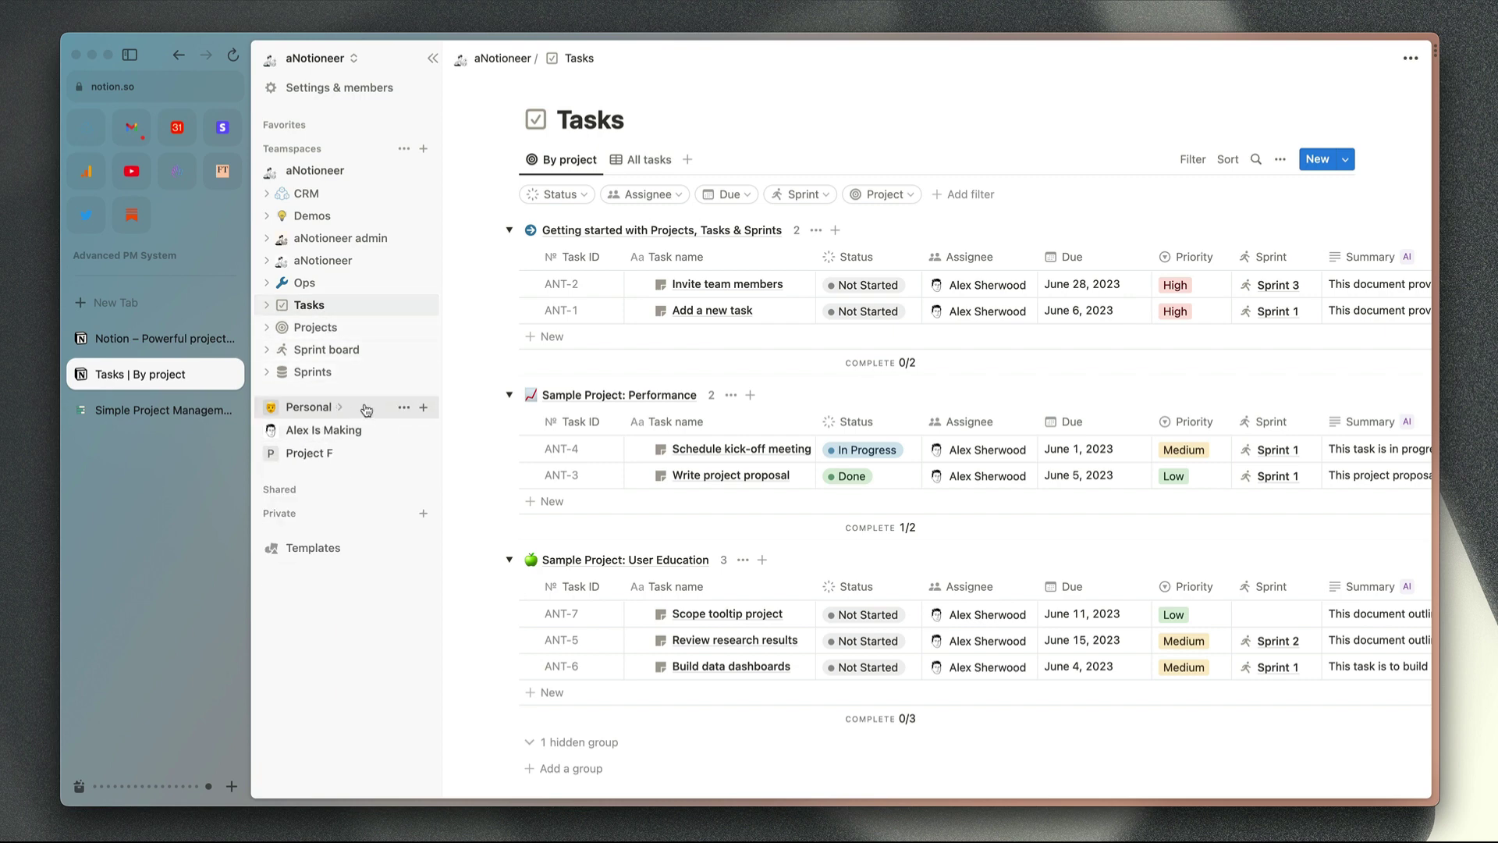
# - View the Projects, Tasks and Sprints databases in the aNotioneer teamspace one after another
pyautogui.click(360, 326)
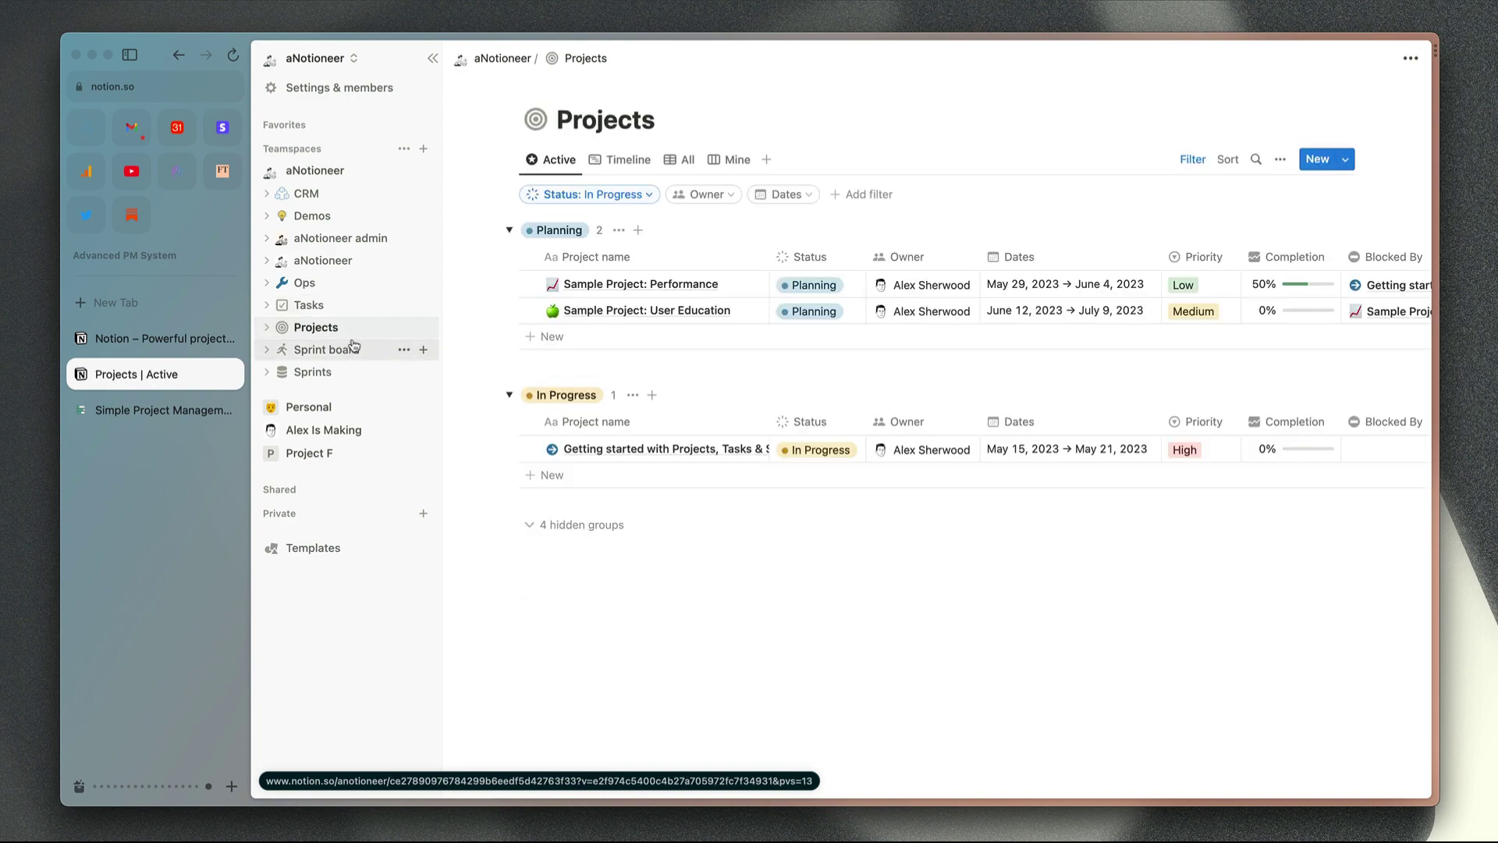
pyautogui.click(358, 308)
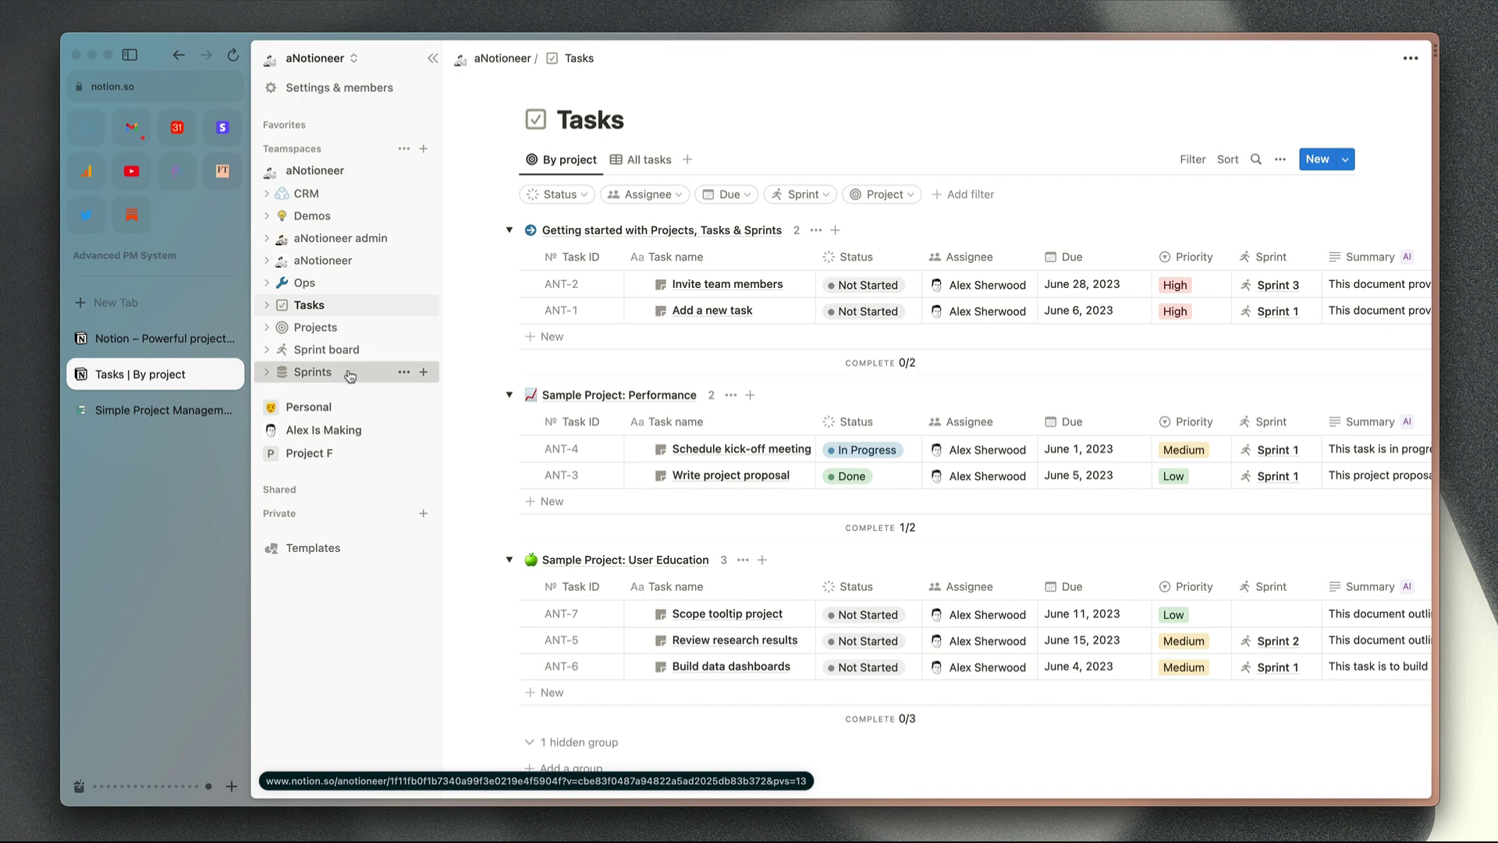
pyautogui.click(351, 373)
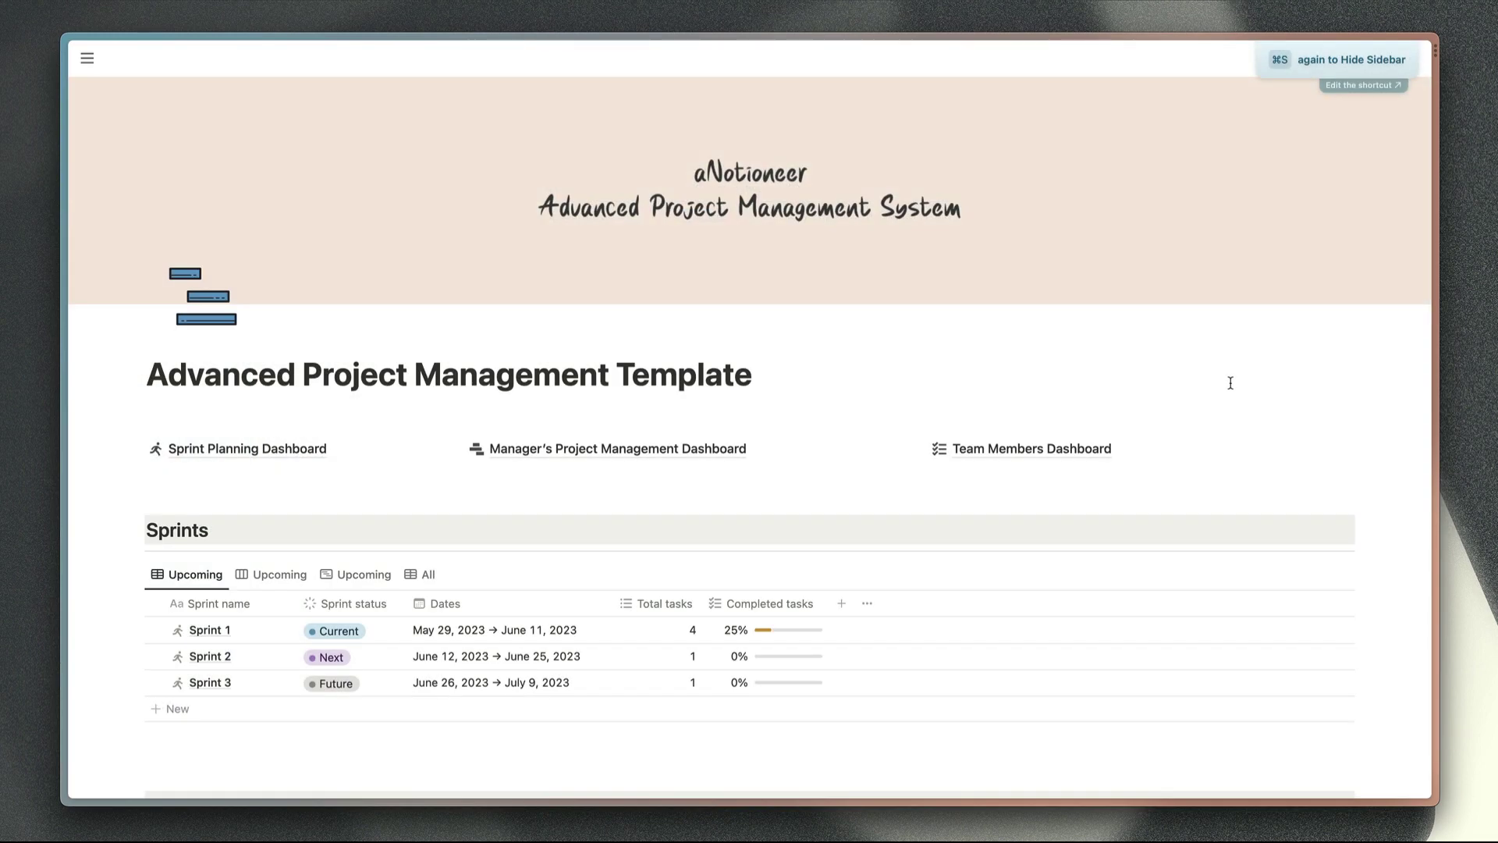
# - Show the upcoming sprints as a board on the Advanced Project Management Template page and examine Sprint 1's details and status options
pyautogui.scroll(-3, 1231, 382)
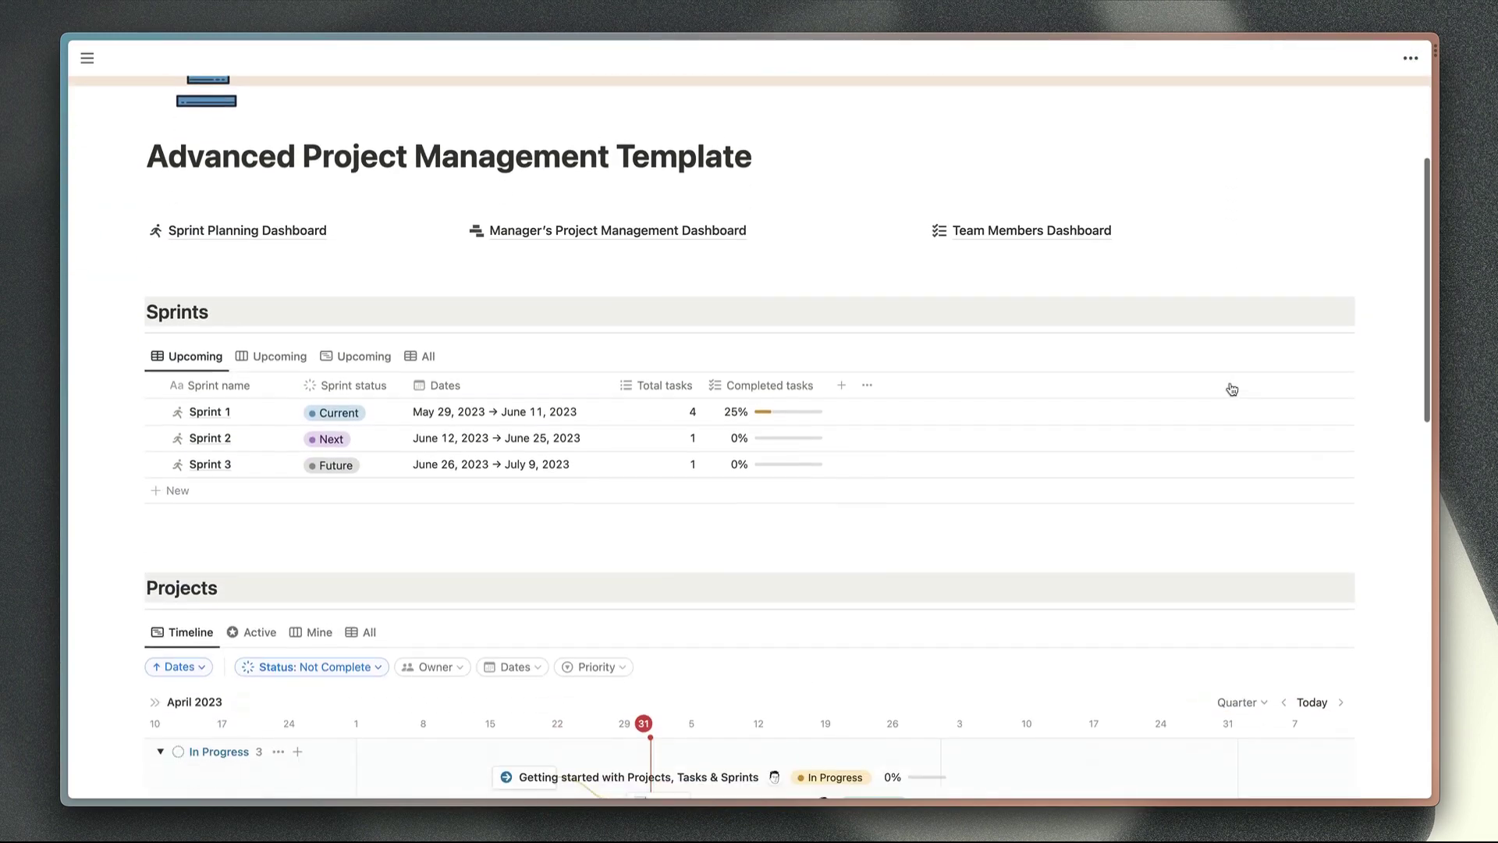
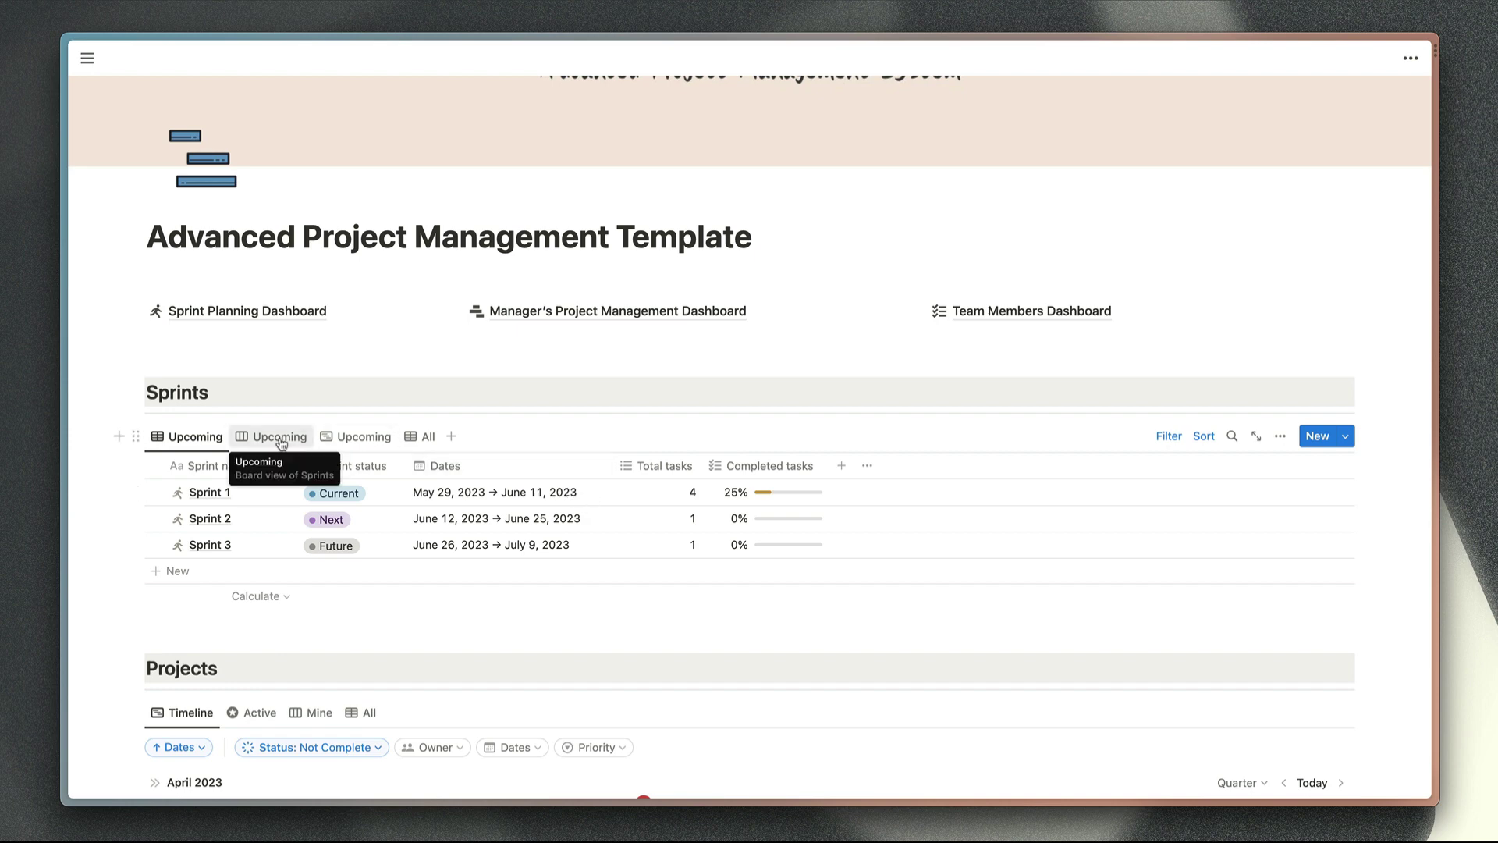
pyautogui.click(280, 437)
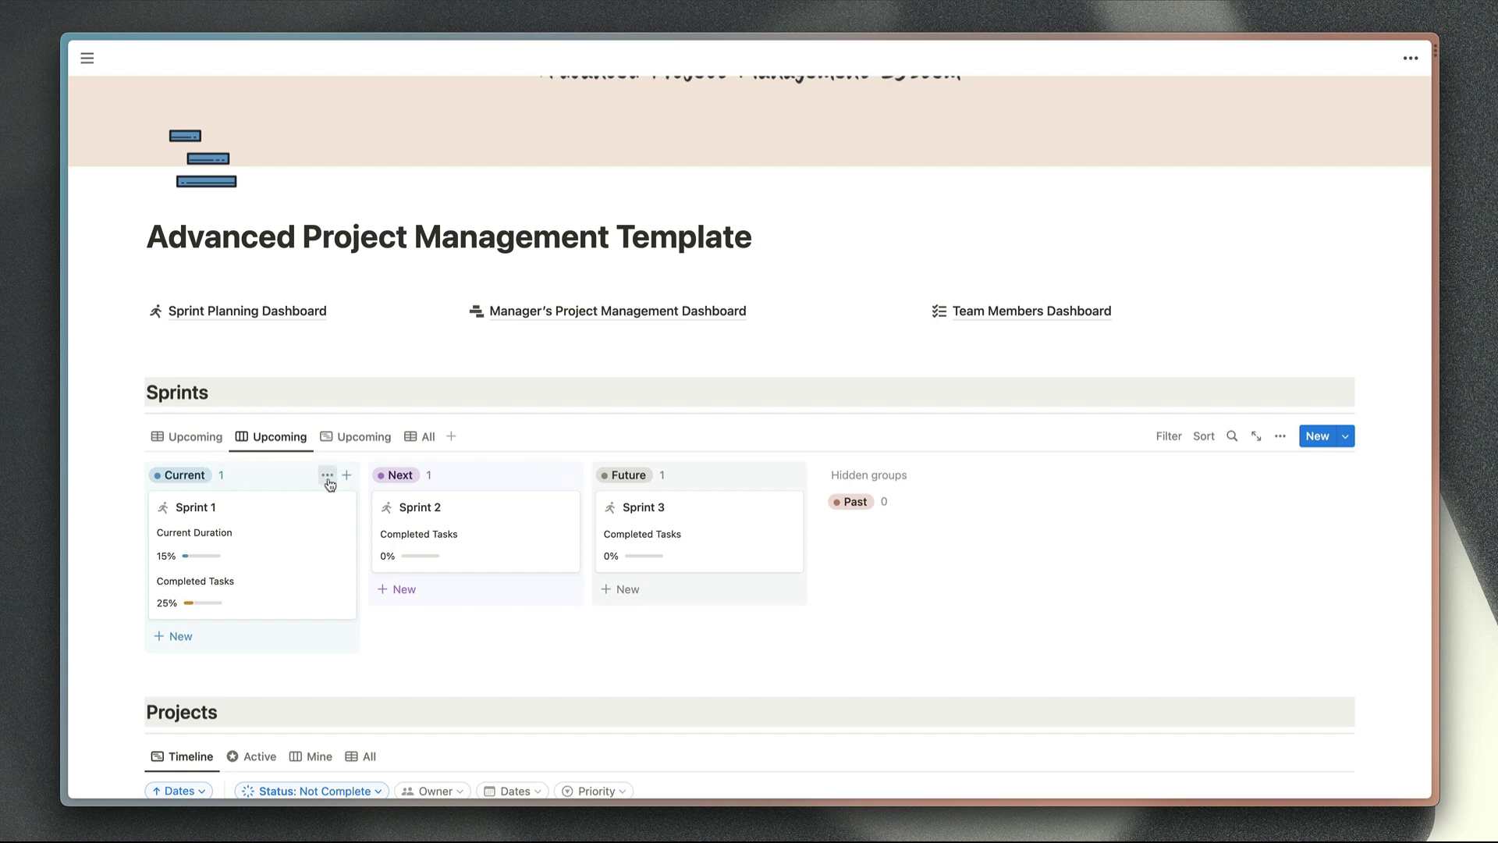
pyautogui.click(294, 536)
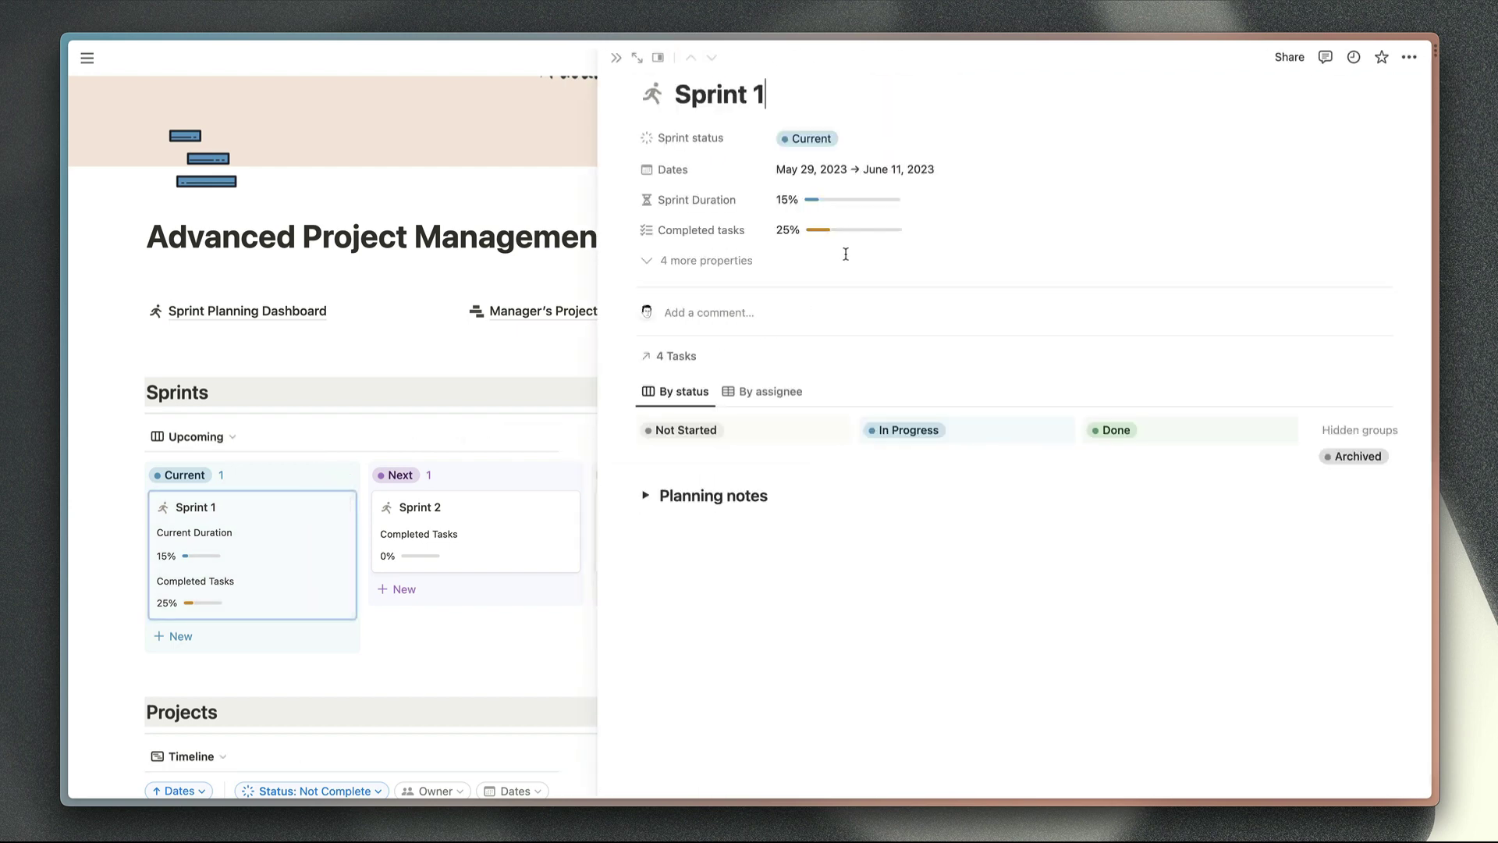
pyautogui.click(811, 138)
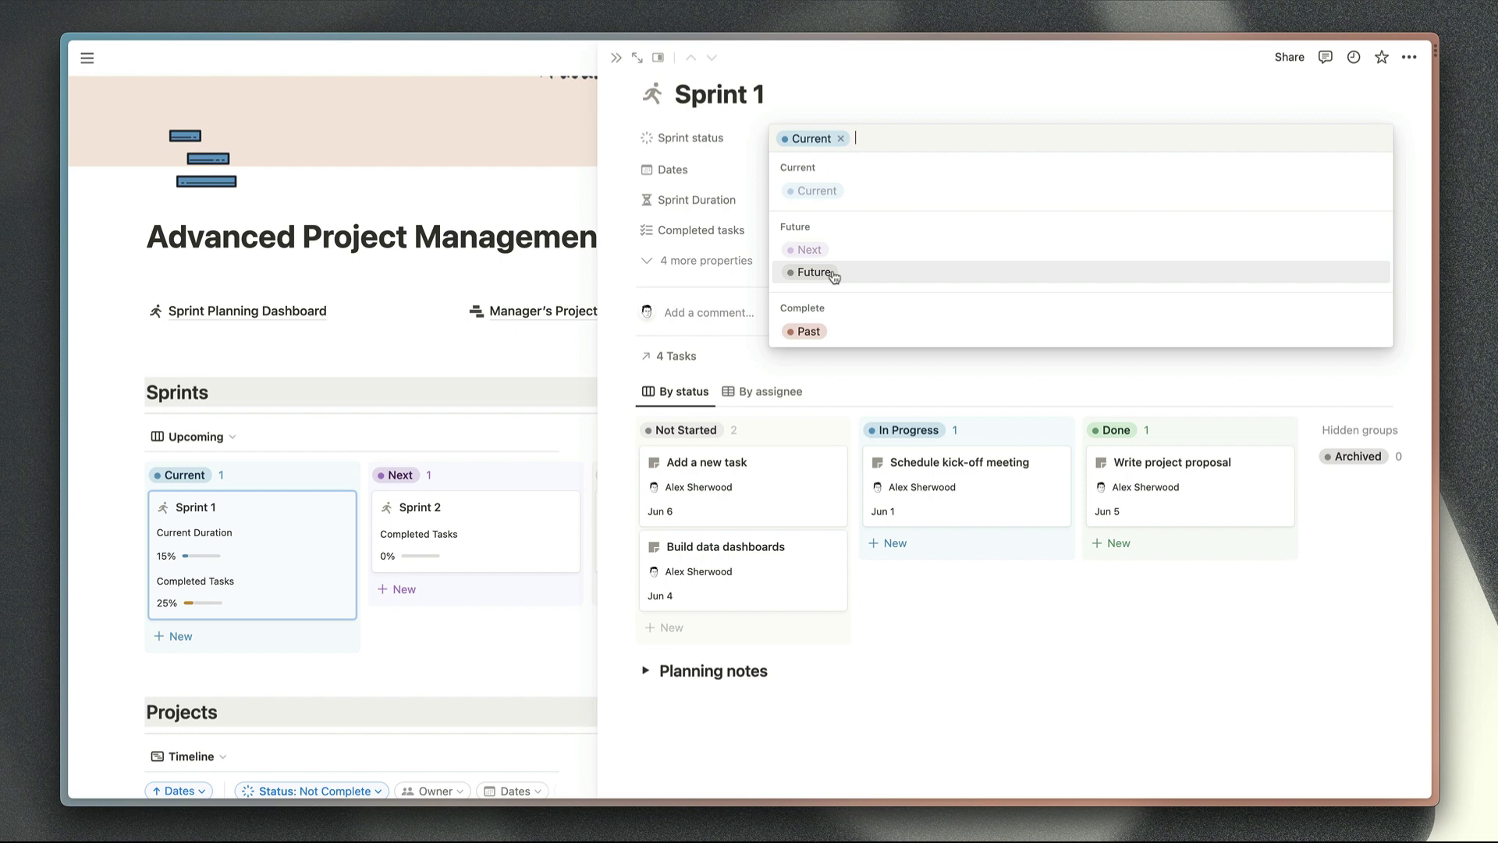
pyautogui.click(697, 138)
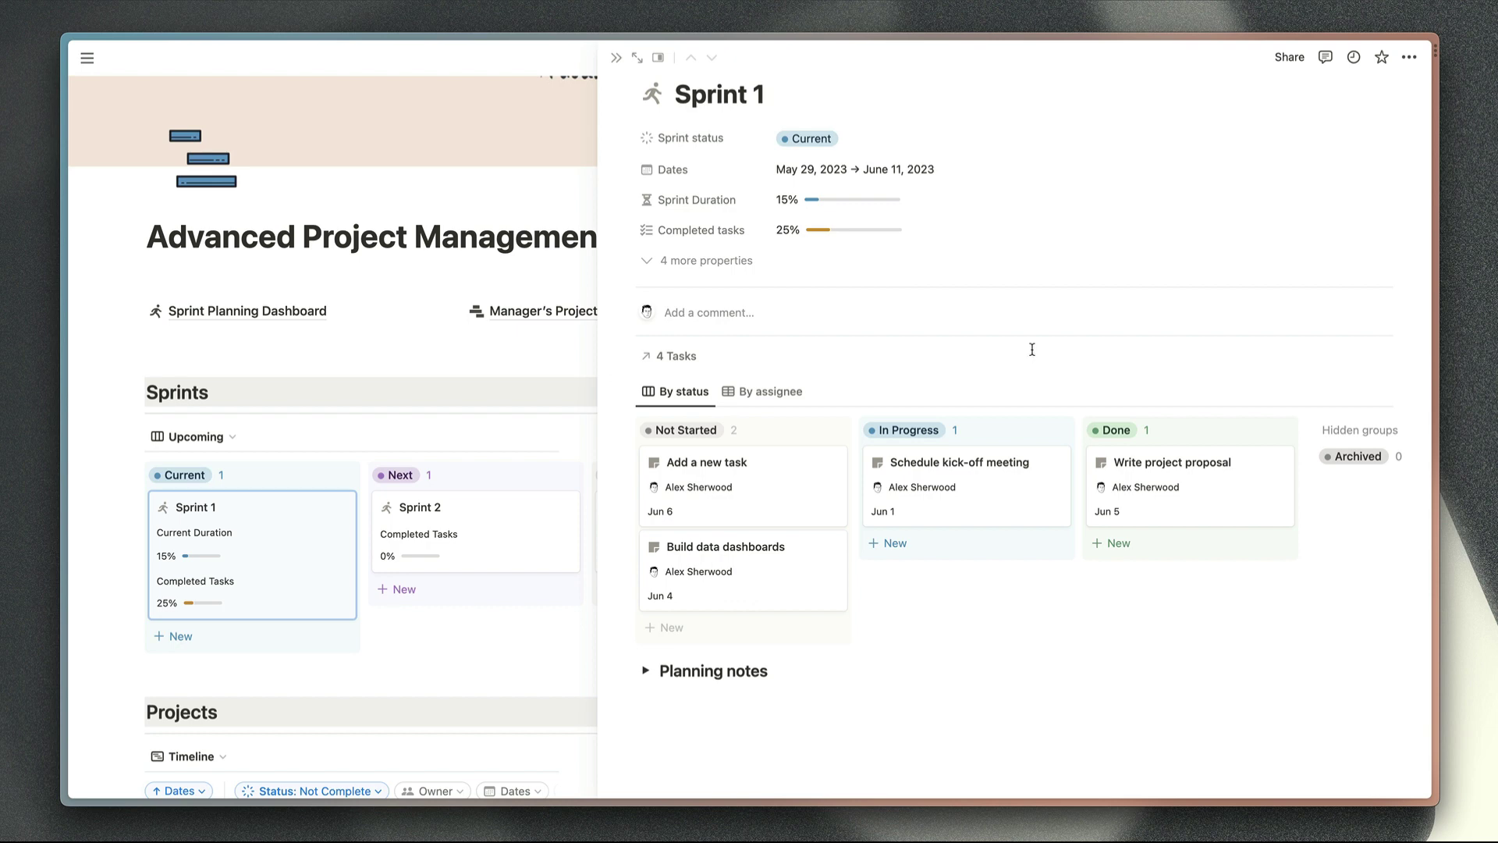
pyautogui.press('Escape')
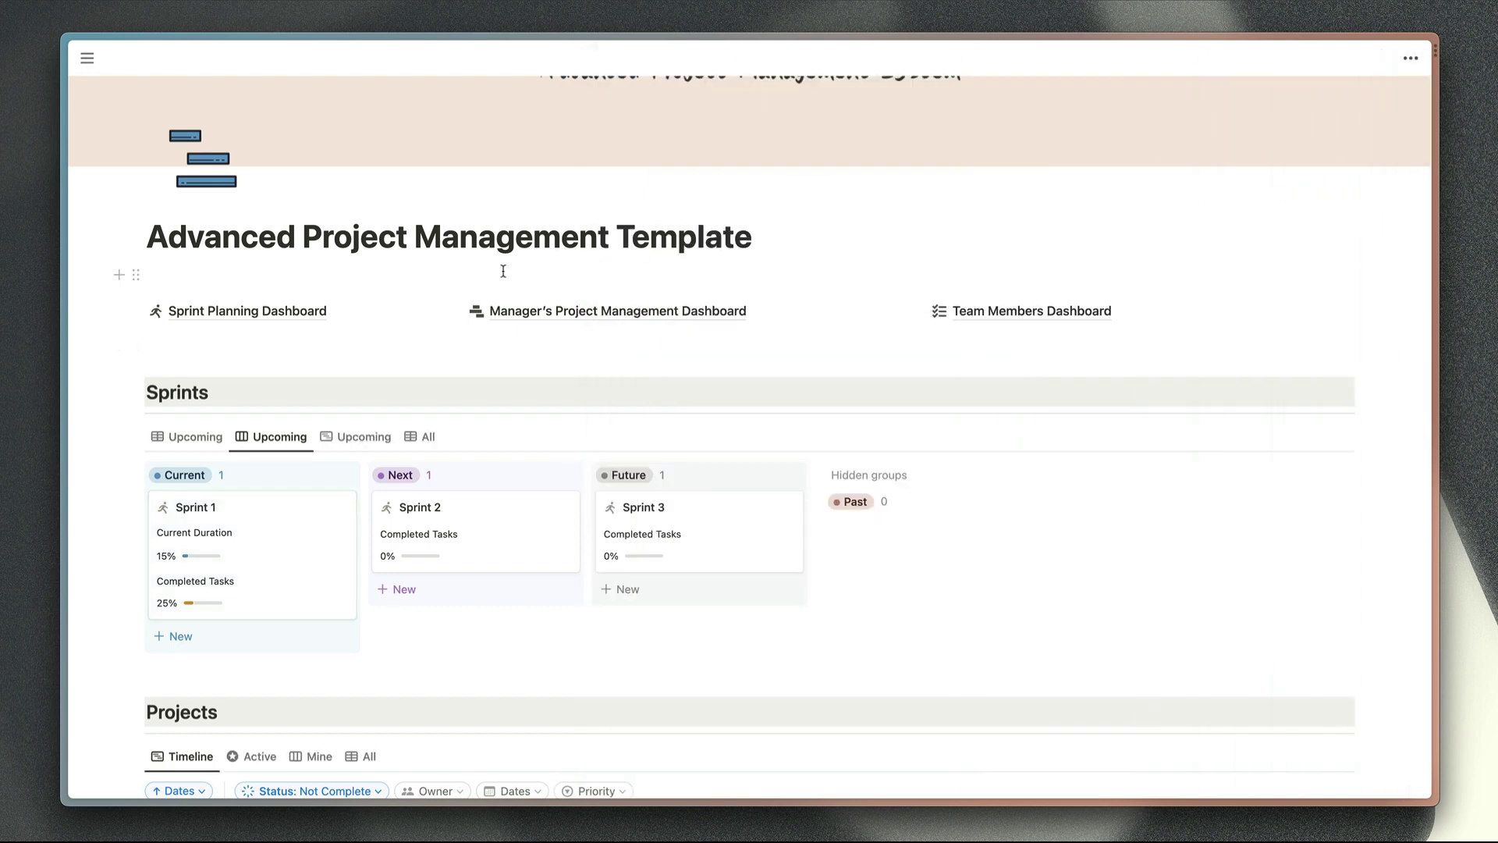
# - View the sprints in the Upcoming timeline and in the All table
pyautogui.click(357, 436)
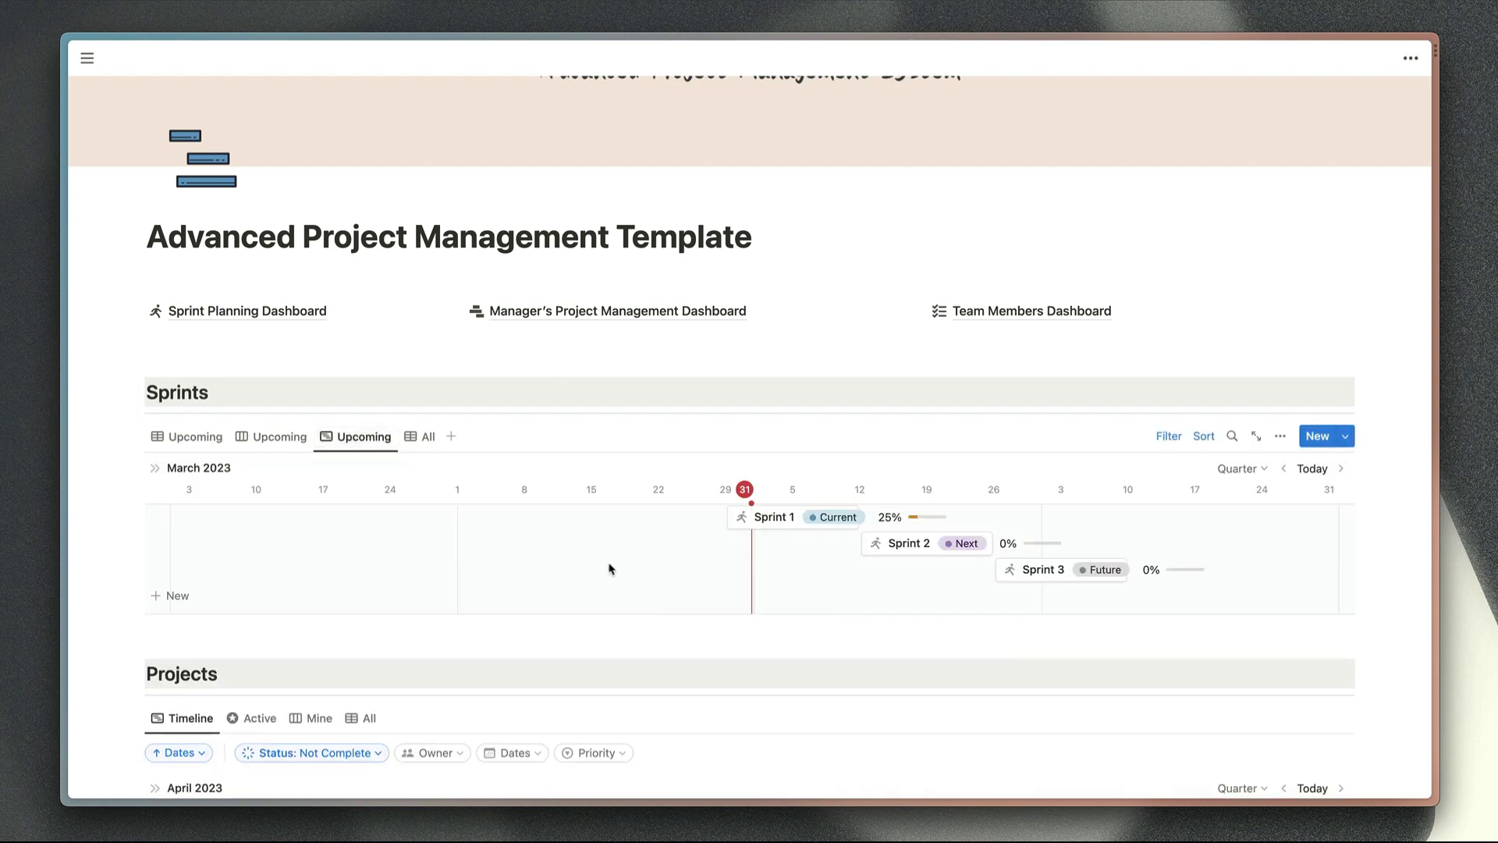
pyautogui.hscroll(2, 616, 567)
pyautogui.click(422, 436)
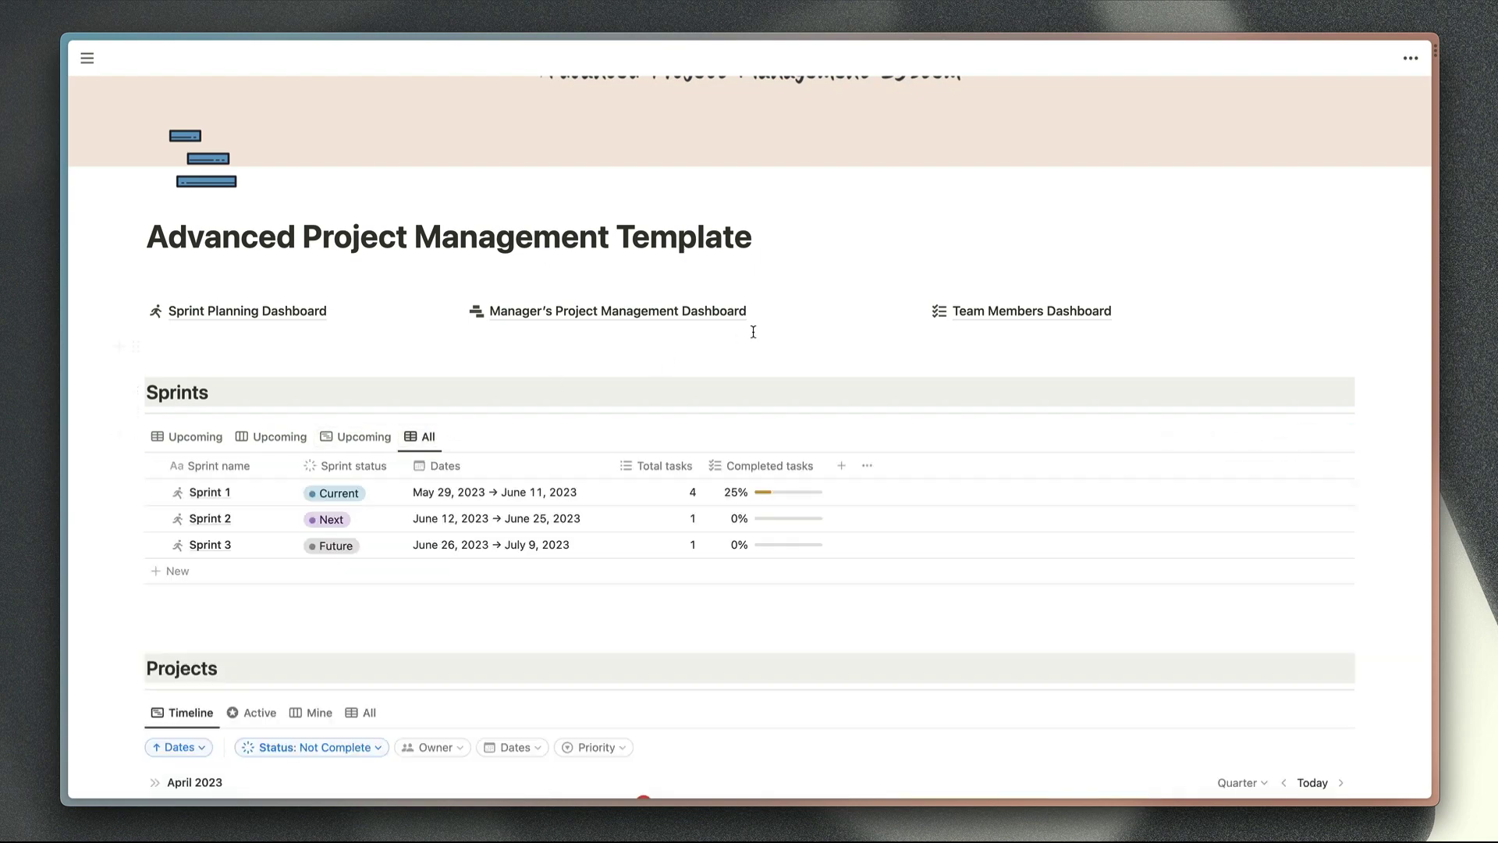
# - Check the hidden groups in the Projects timeline, collapse them again and show the projects in the Active view
pyautogui.scroll(-5, 770, 340)
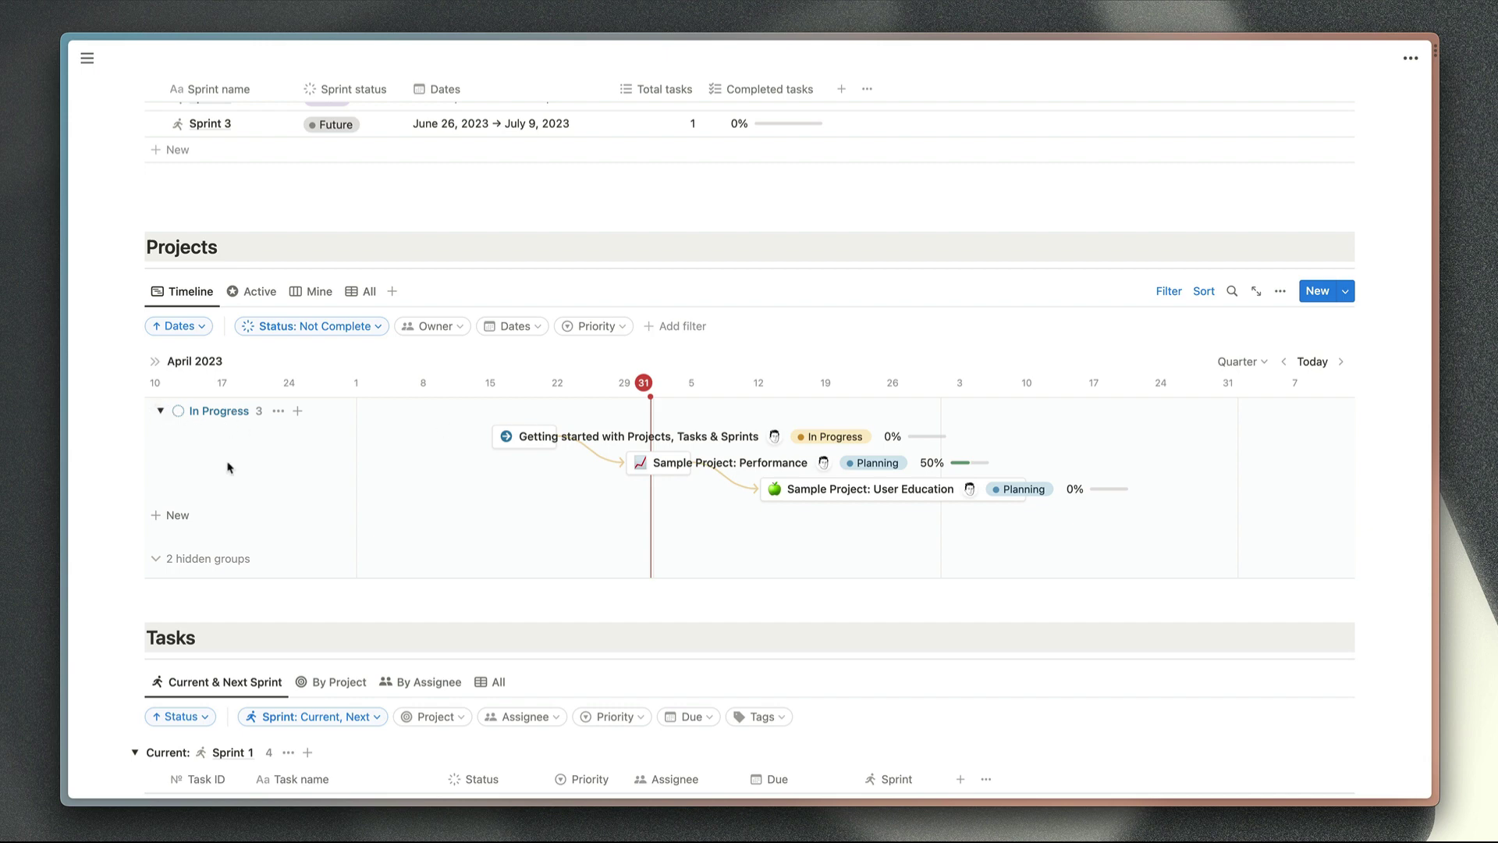
pyautogui.click(209, 566)
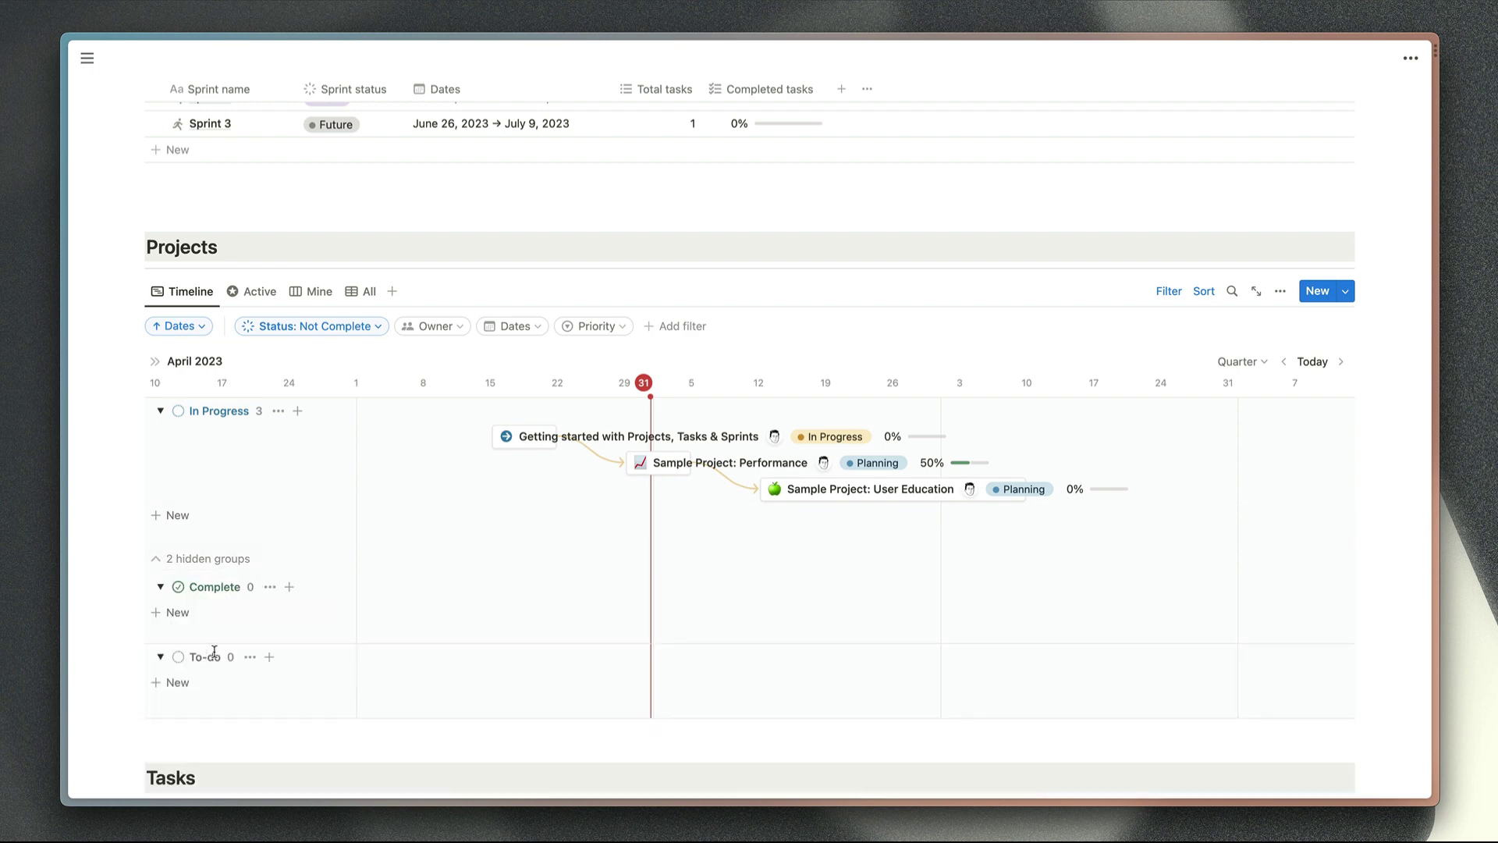
pyautogui.click(201, 559)
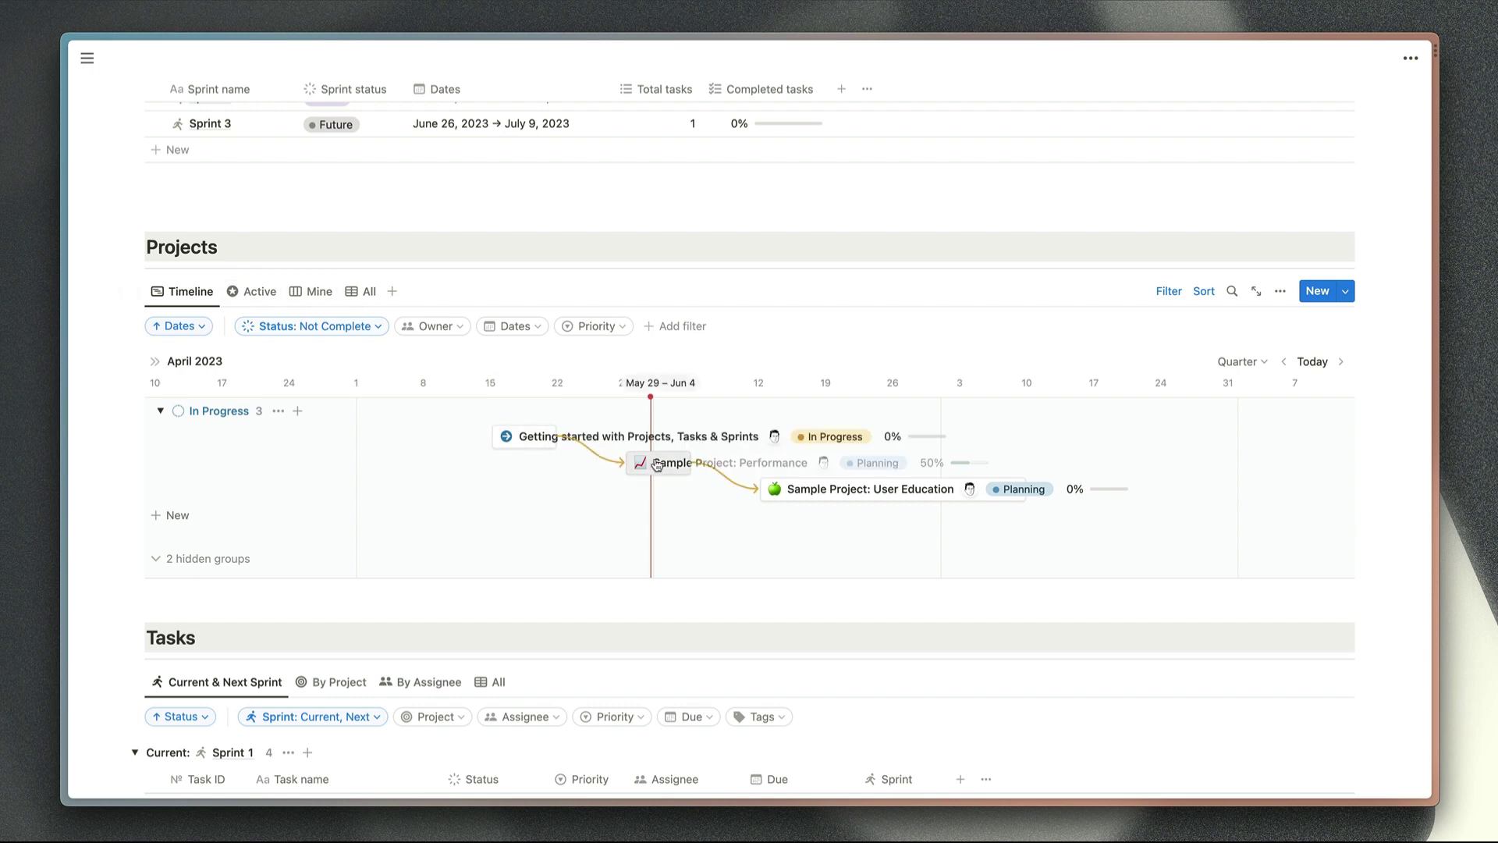
pyautogui.moveTo(572, 442)
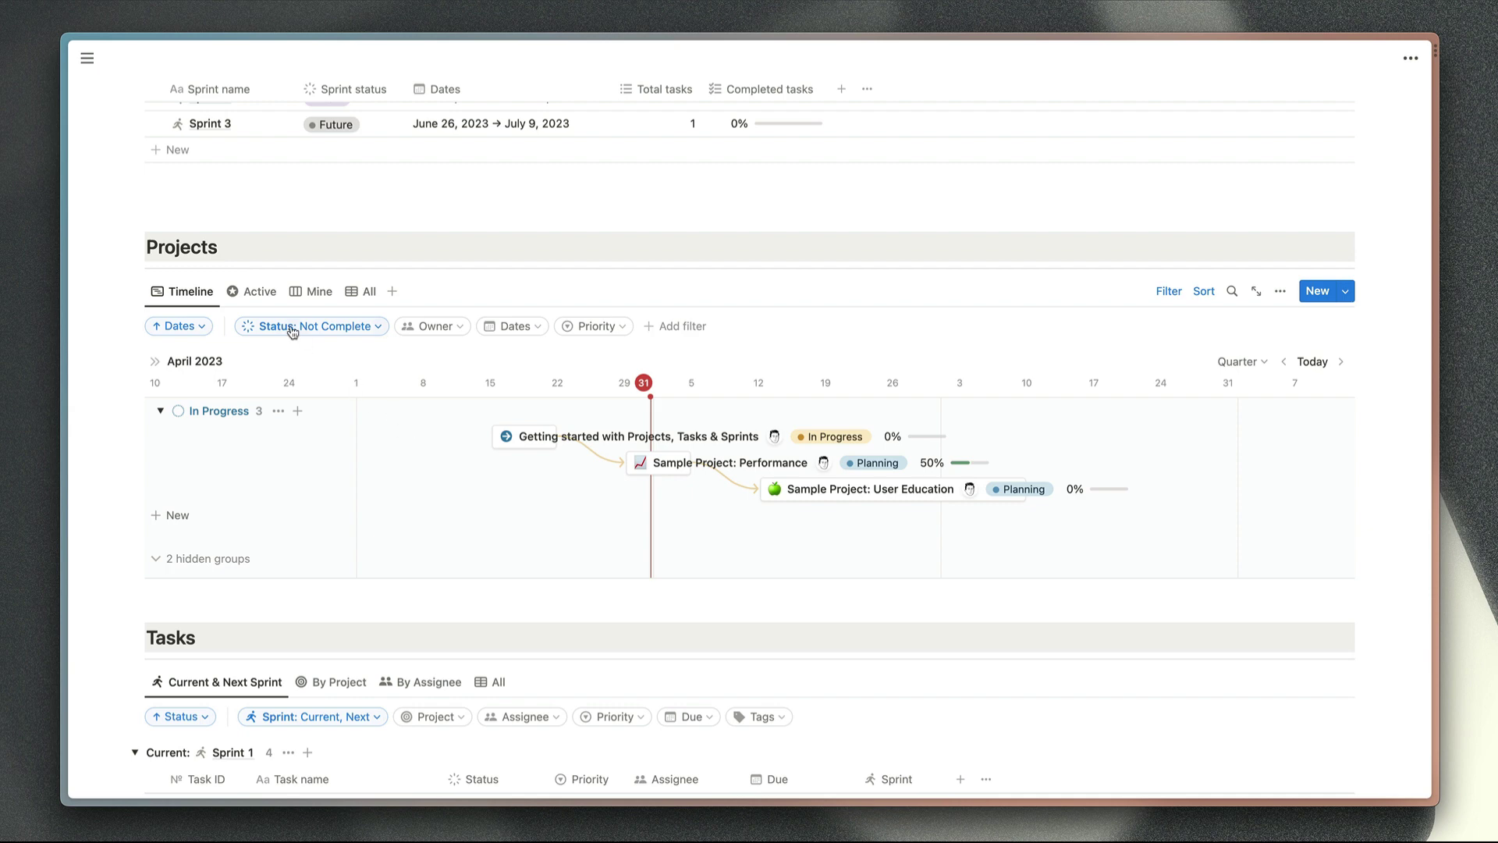
pyautogui.click(264, 294)
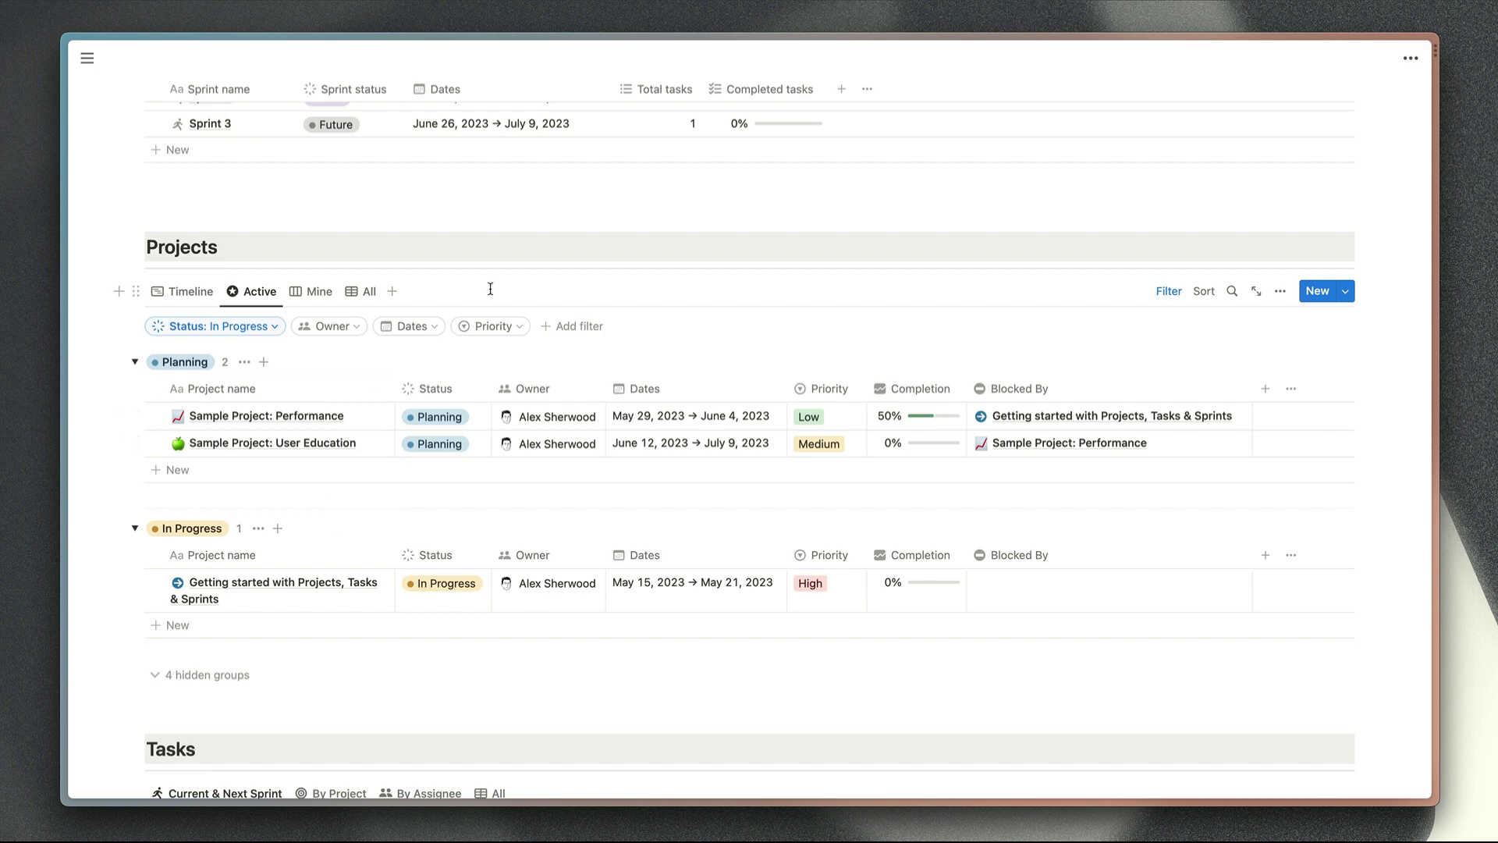
# - View the projects in the Mine board, including its Owner filter rule, and in the All table and Timeline
pyautogui.click(314, 291)
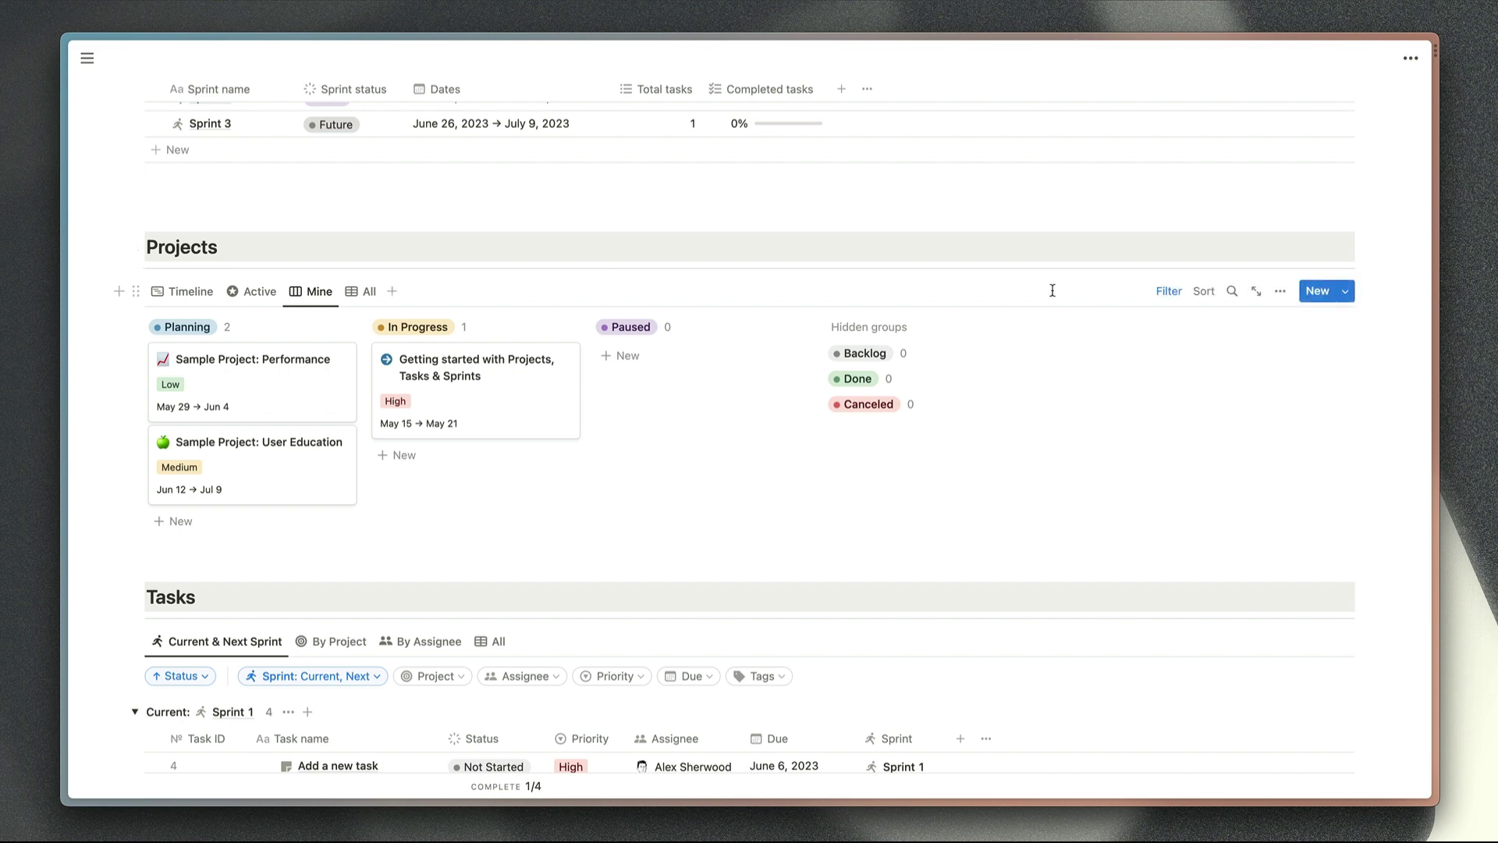
pyautogui.click(1169, 291)
pyautogui.click(196, 335)
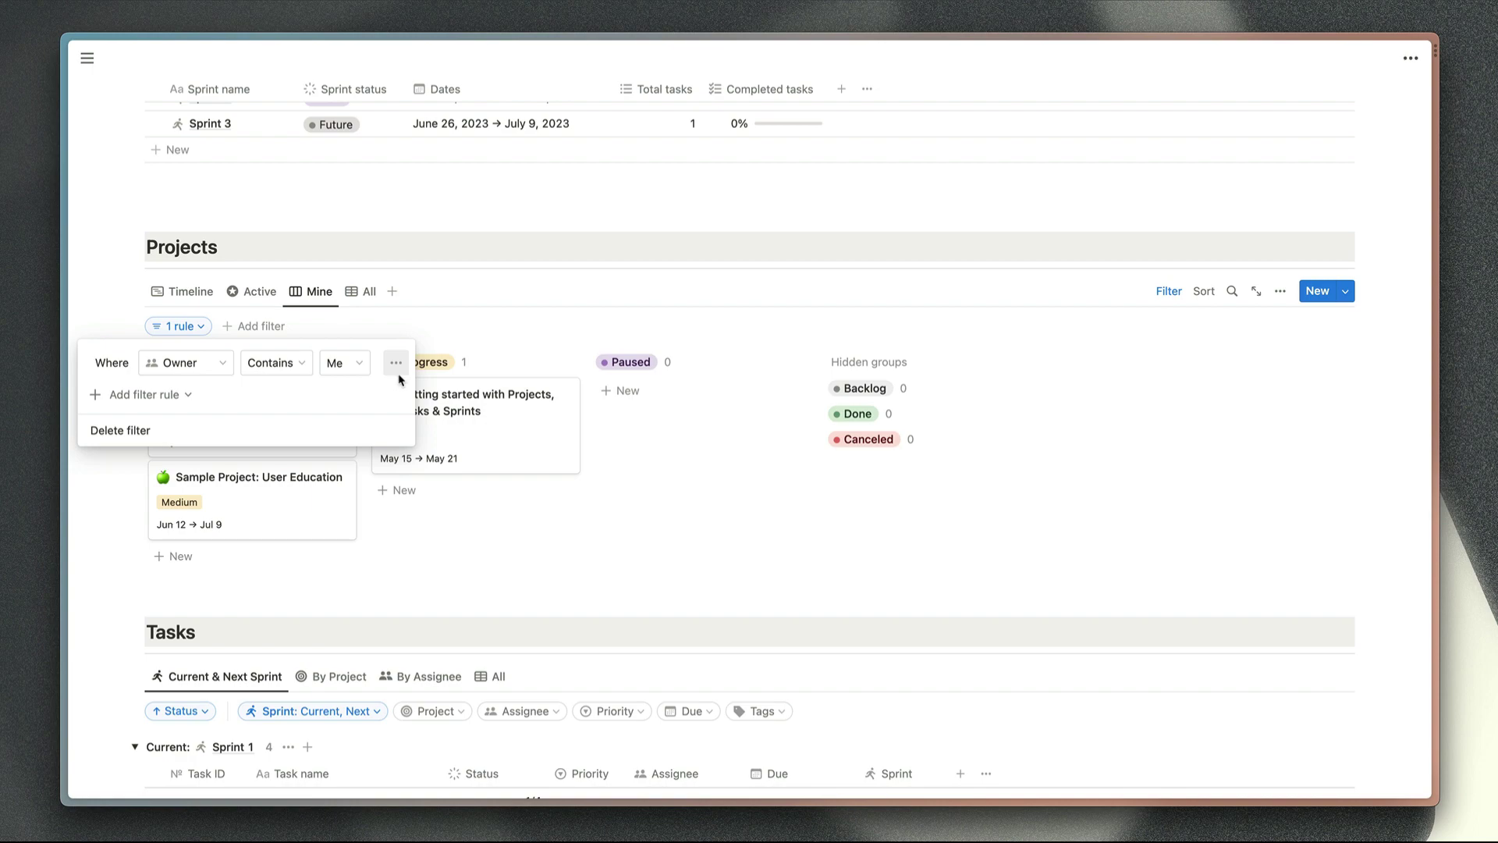
pyautogui.click(321, 249)
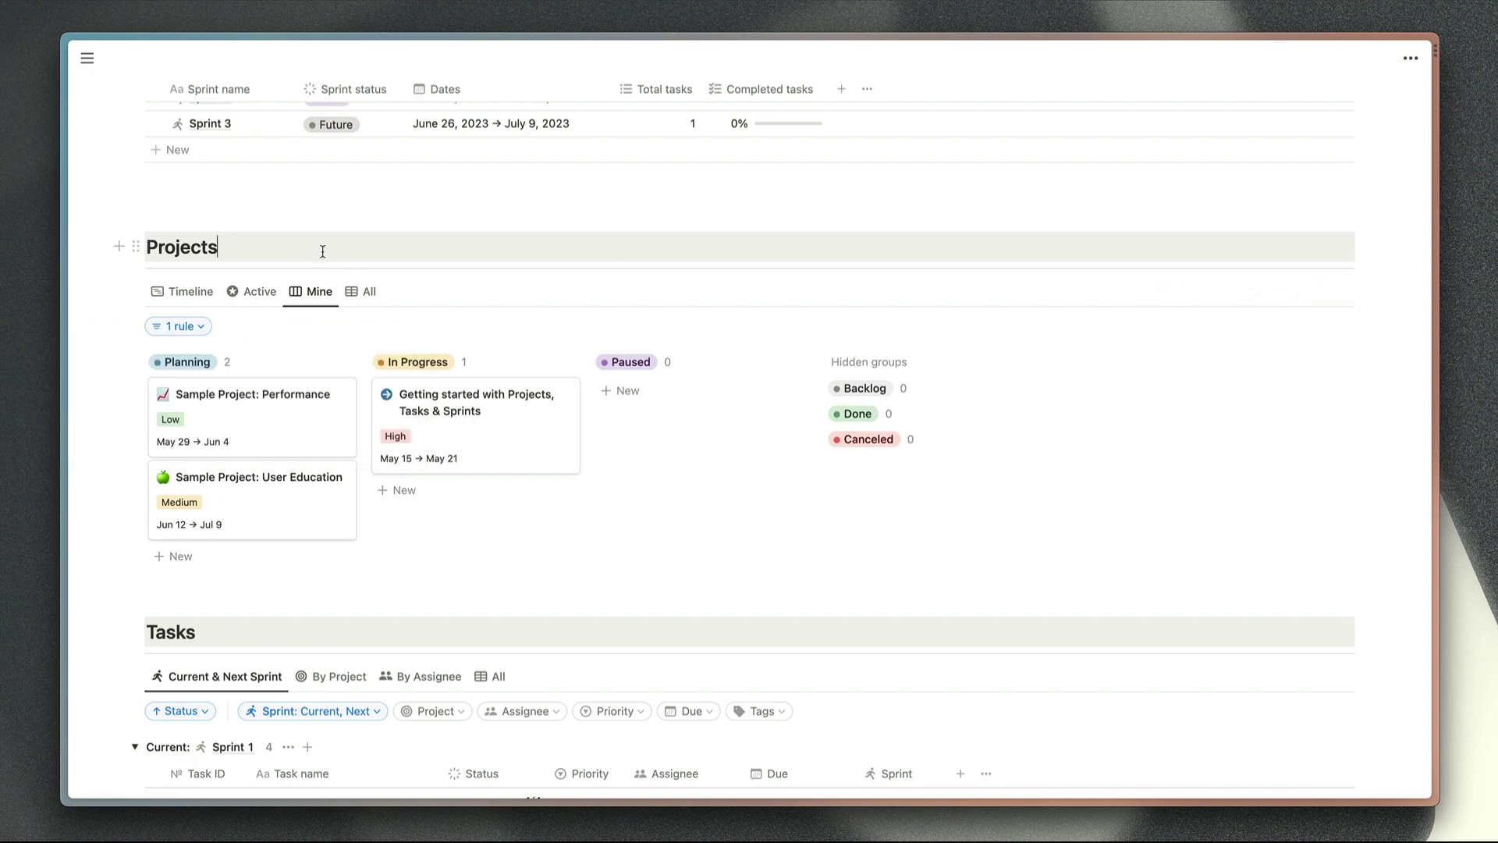
pyautogui.click(368, 291)
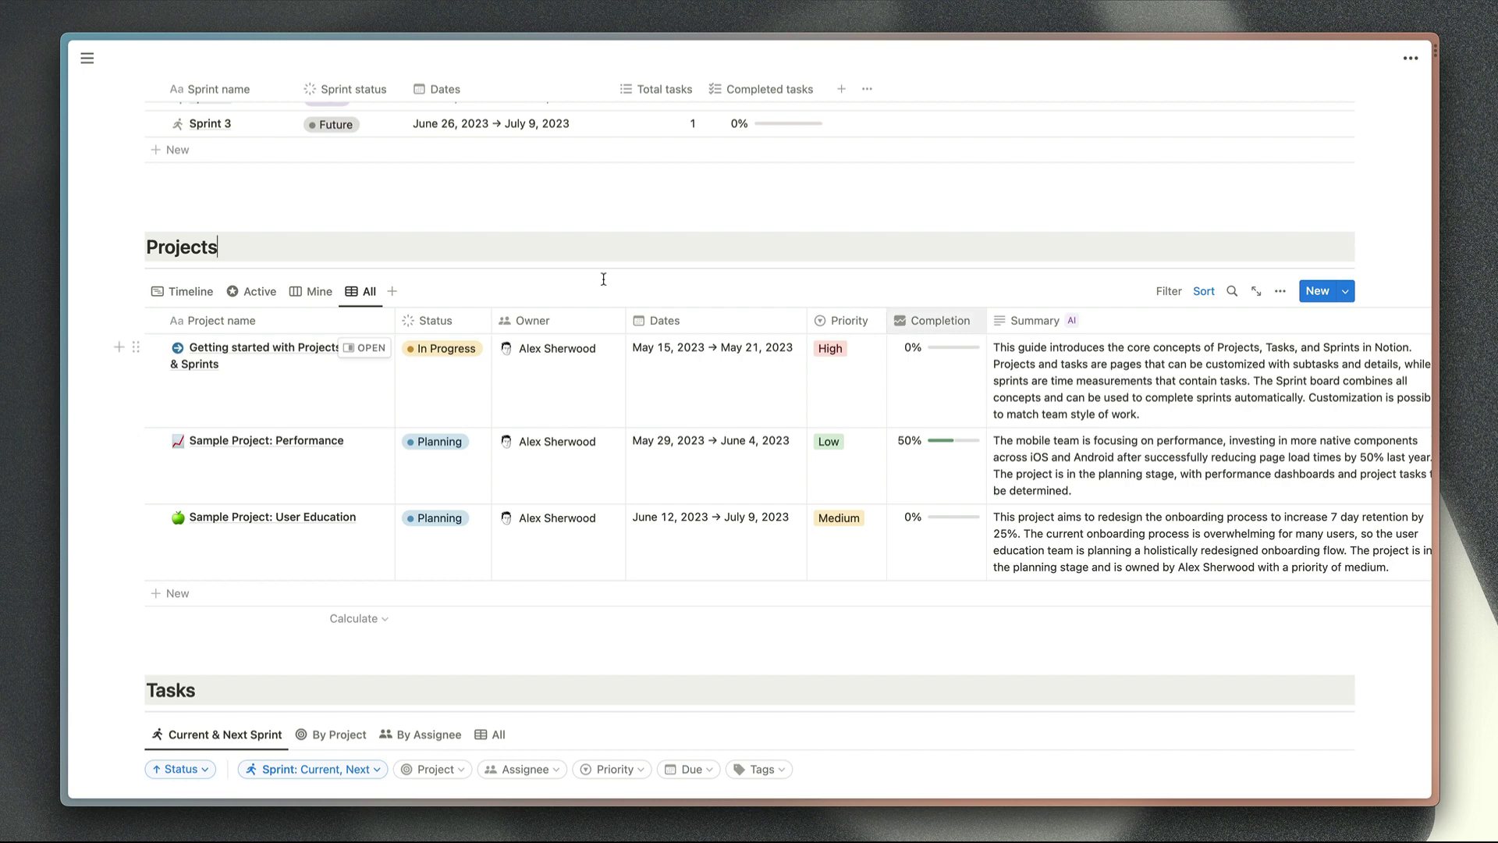
pyautogui.click(195, 291)
# - Check the hidden group in the Tasks section's Current & Next Sprint view and collapse it again
pyautogui.scroll(-6, 749, 437)
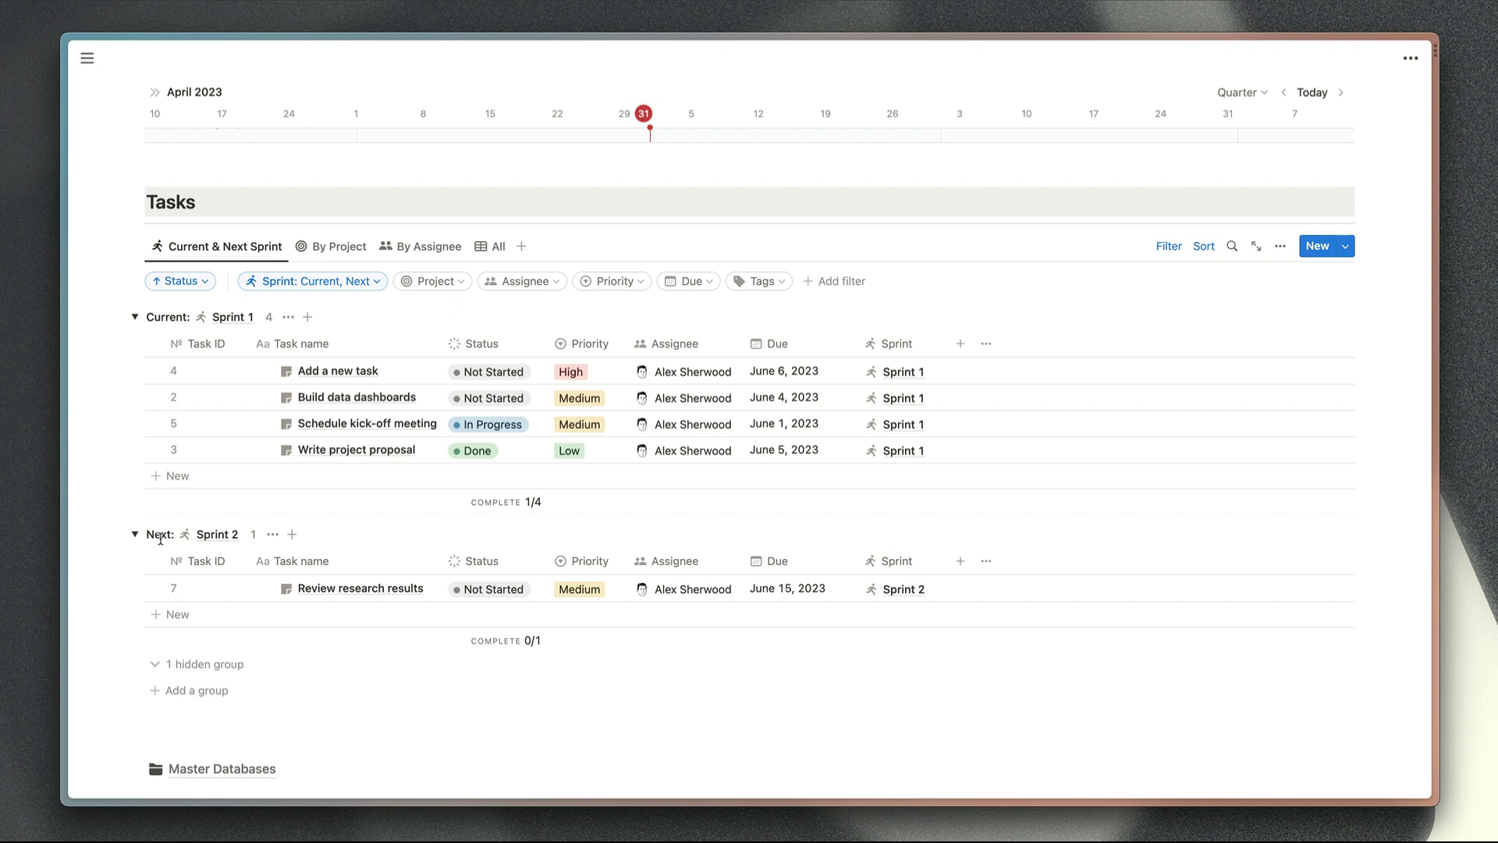
pyautogui.click(187, 664)
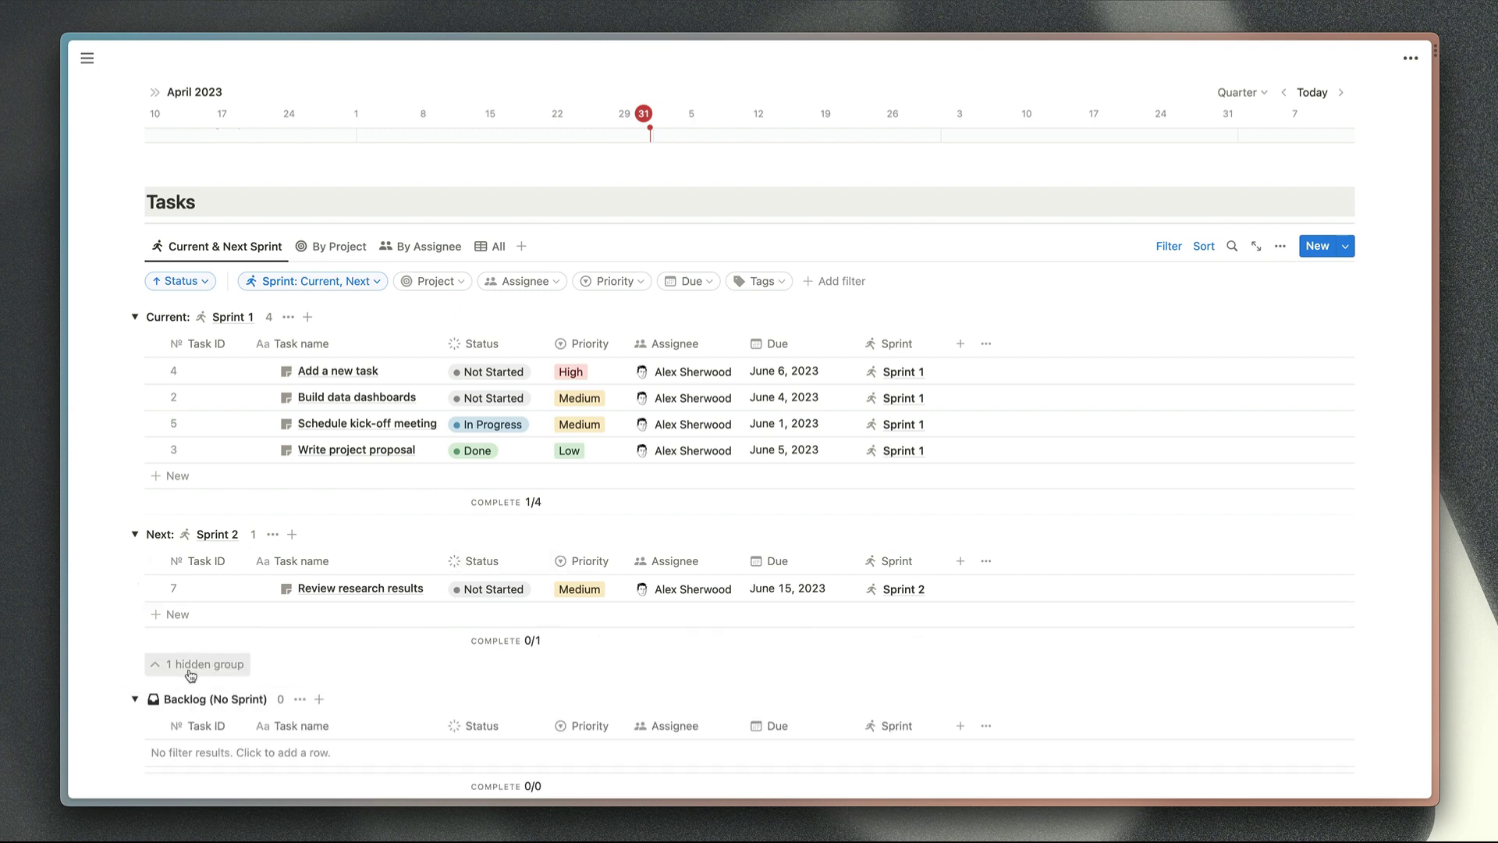
pyautogui.click(190, 670)
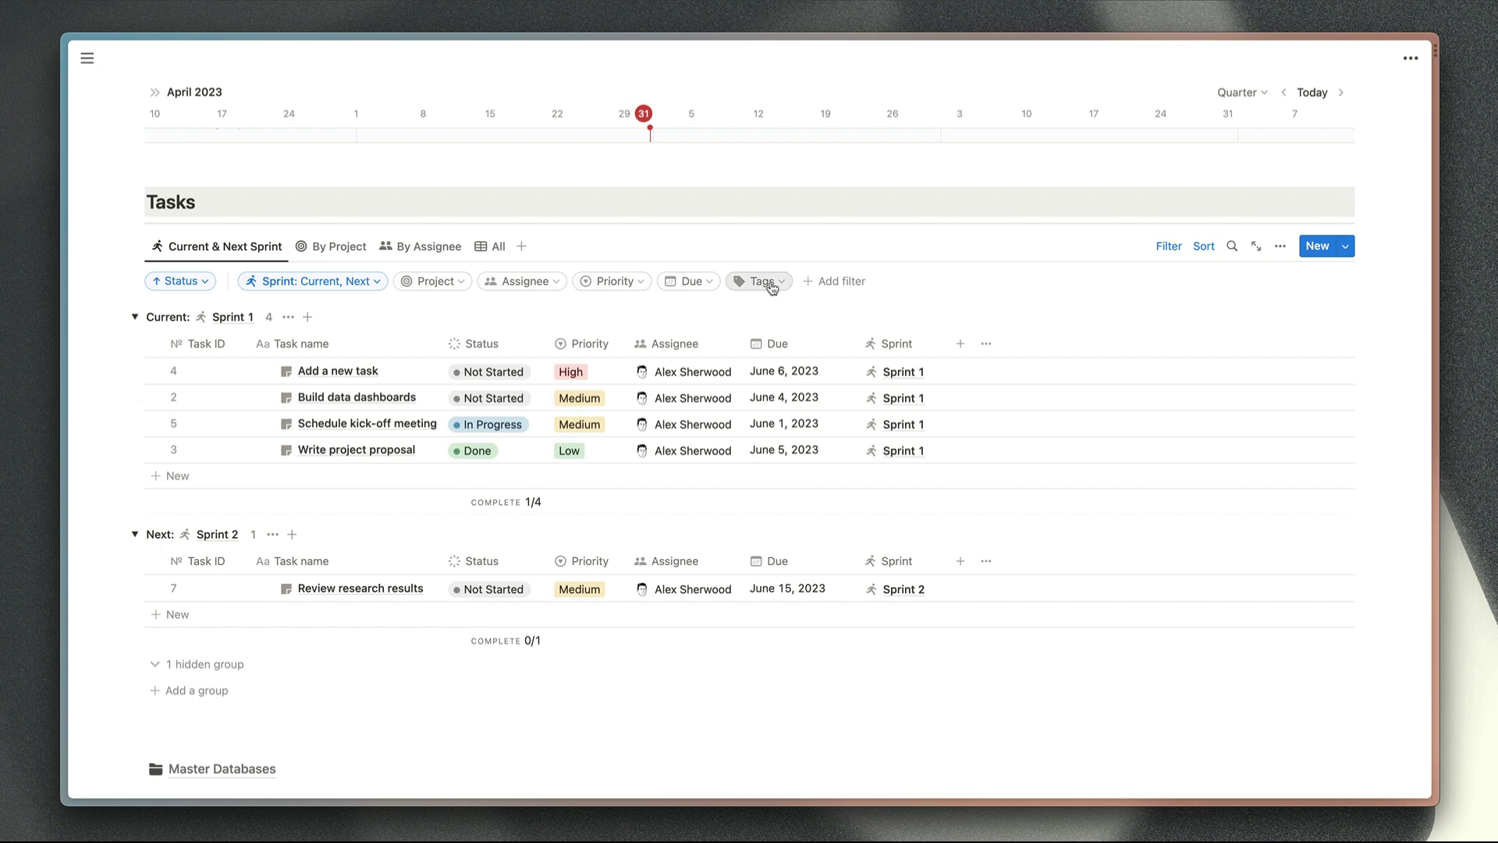
# - View the tasks grouped by project, grouped by assignee and in the All table
pyautogui.click(324, 249)
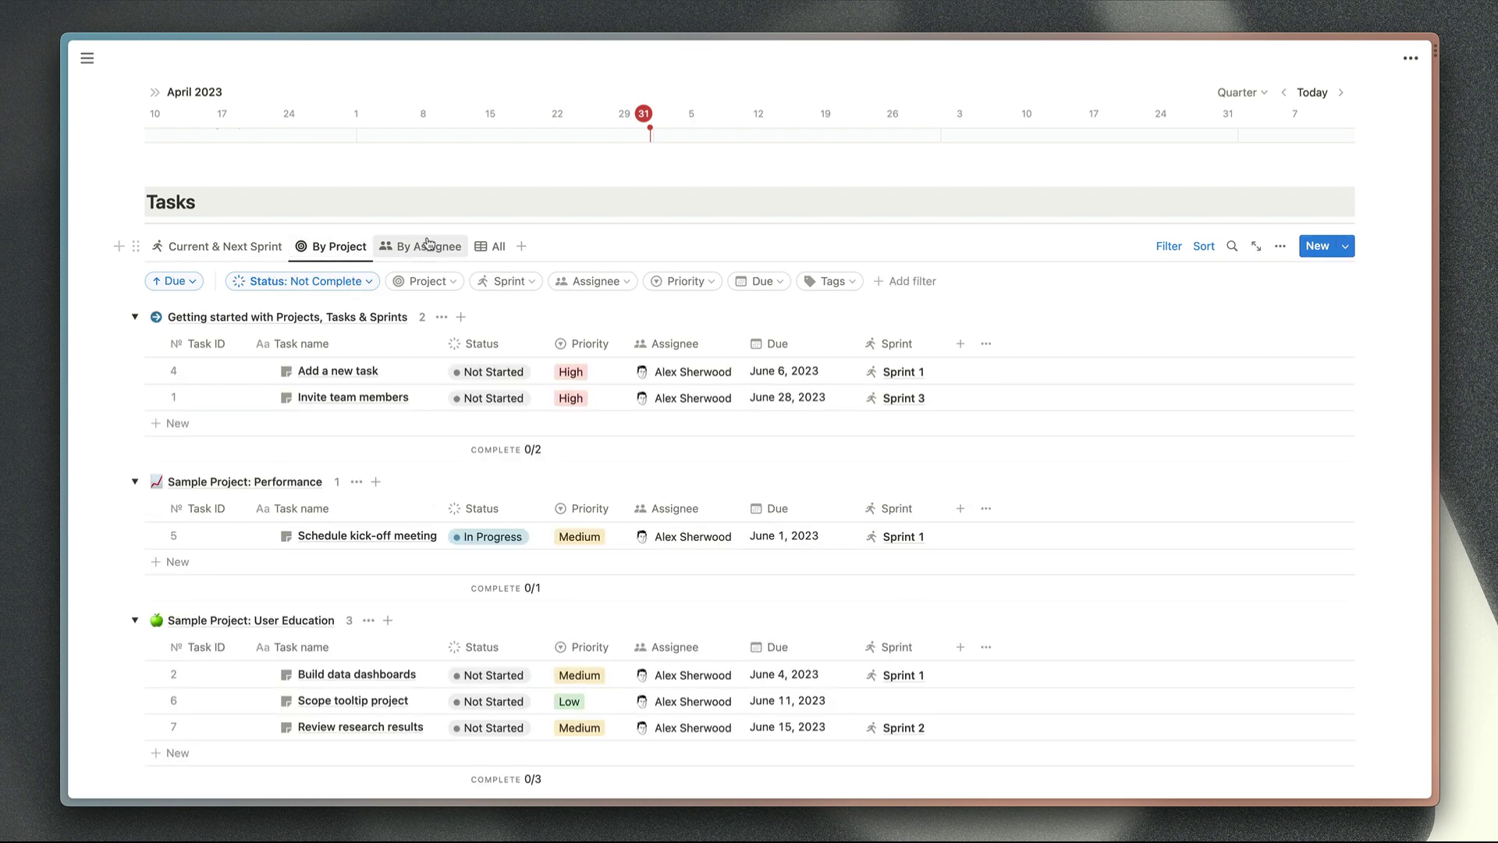
pyautogui.click(427, 246)
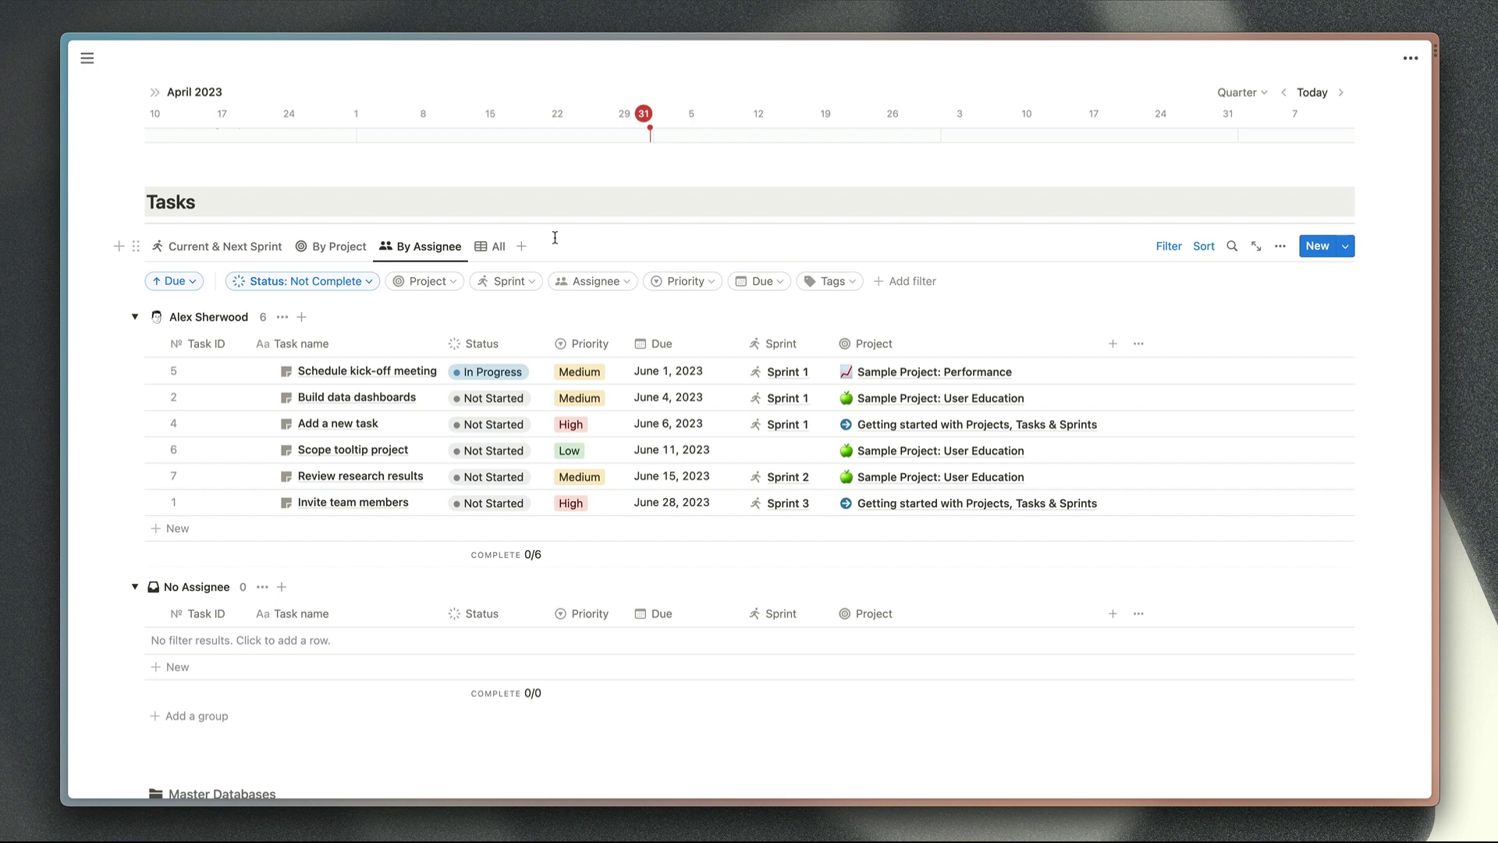
pyautogui.click(492, 247)
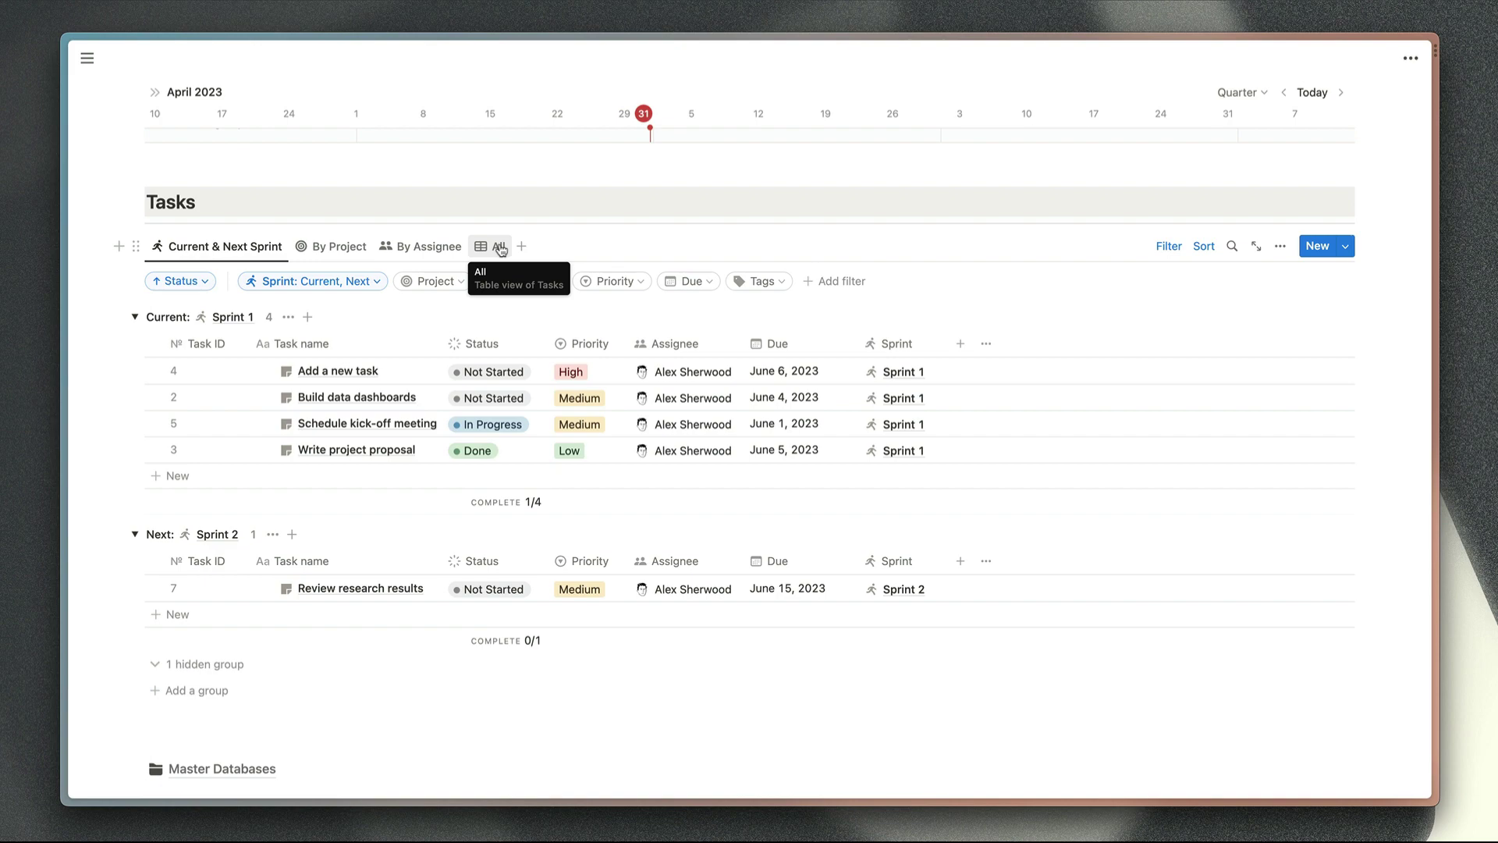
# - Open the Sprint Planning Dashboard and view its sprints in the Timeline and in the All table
pyautogui.scroll(13, 500, 249)
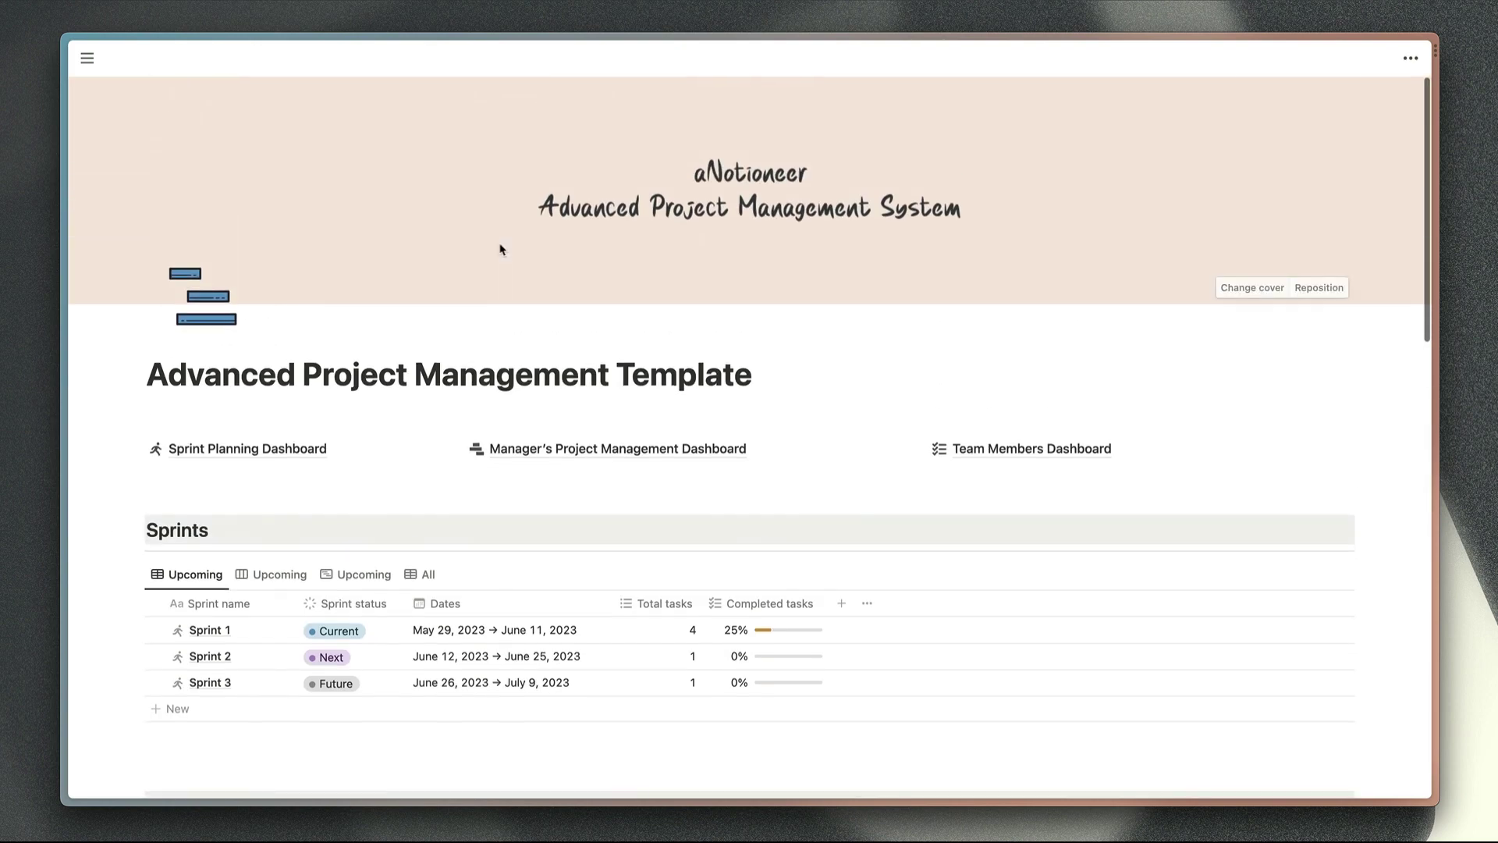
pyautogui.click(257, 449)
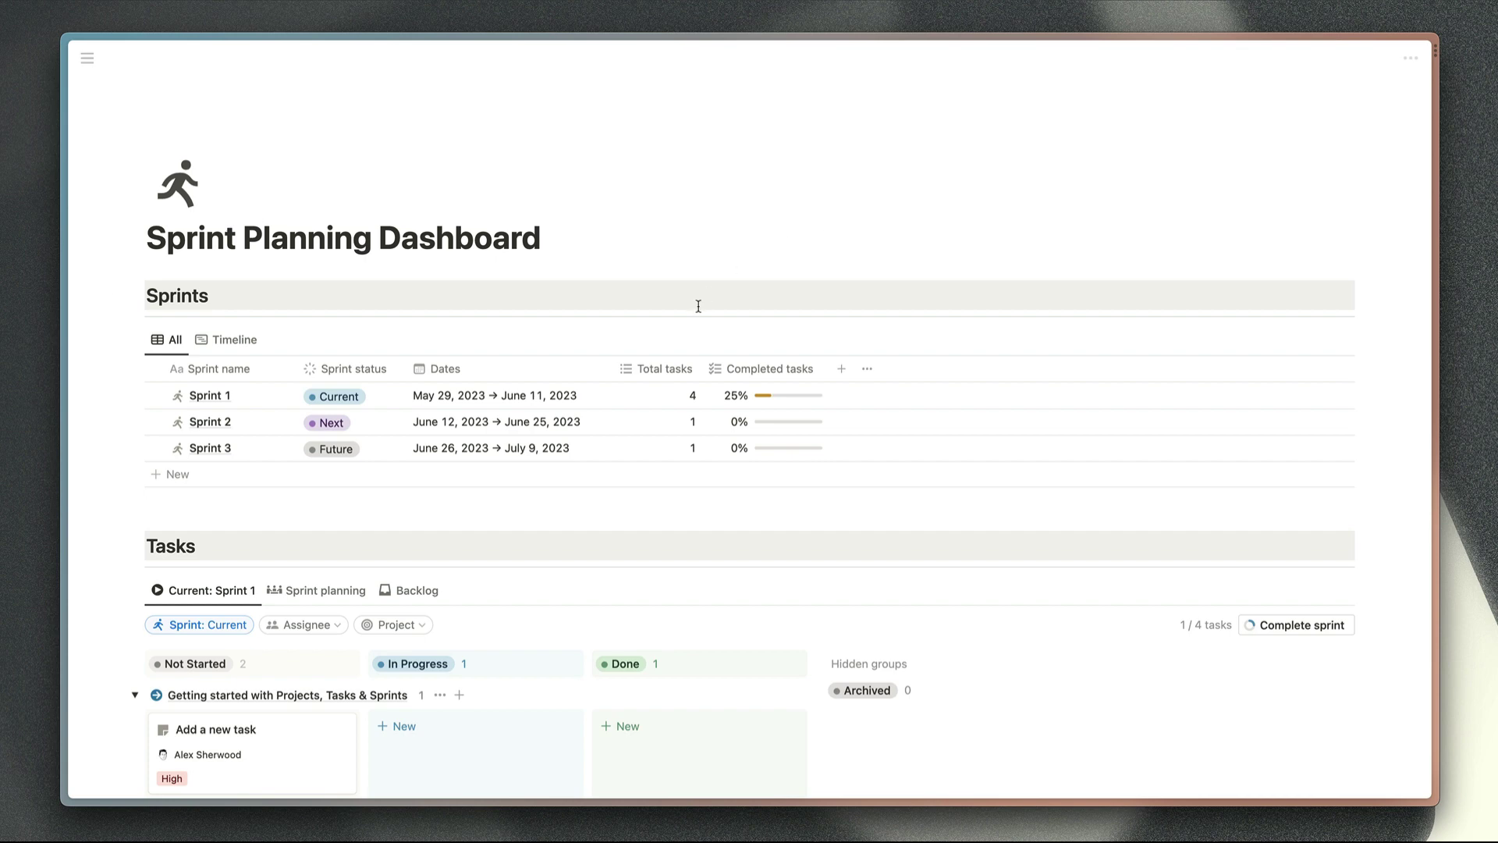
pyautogui.click(227, 339)
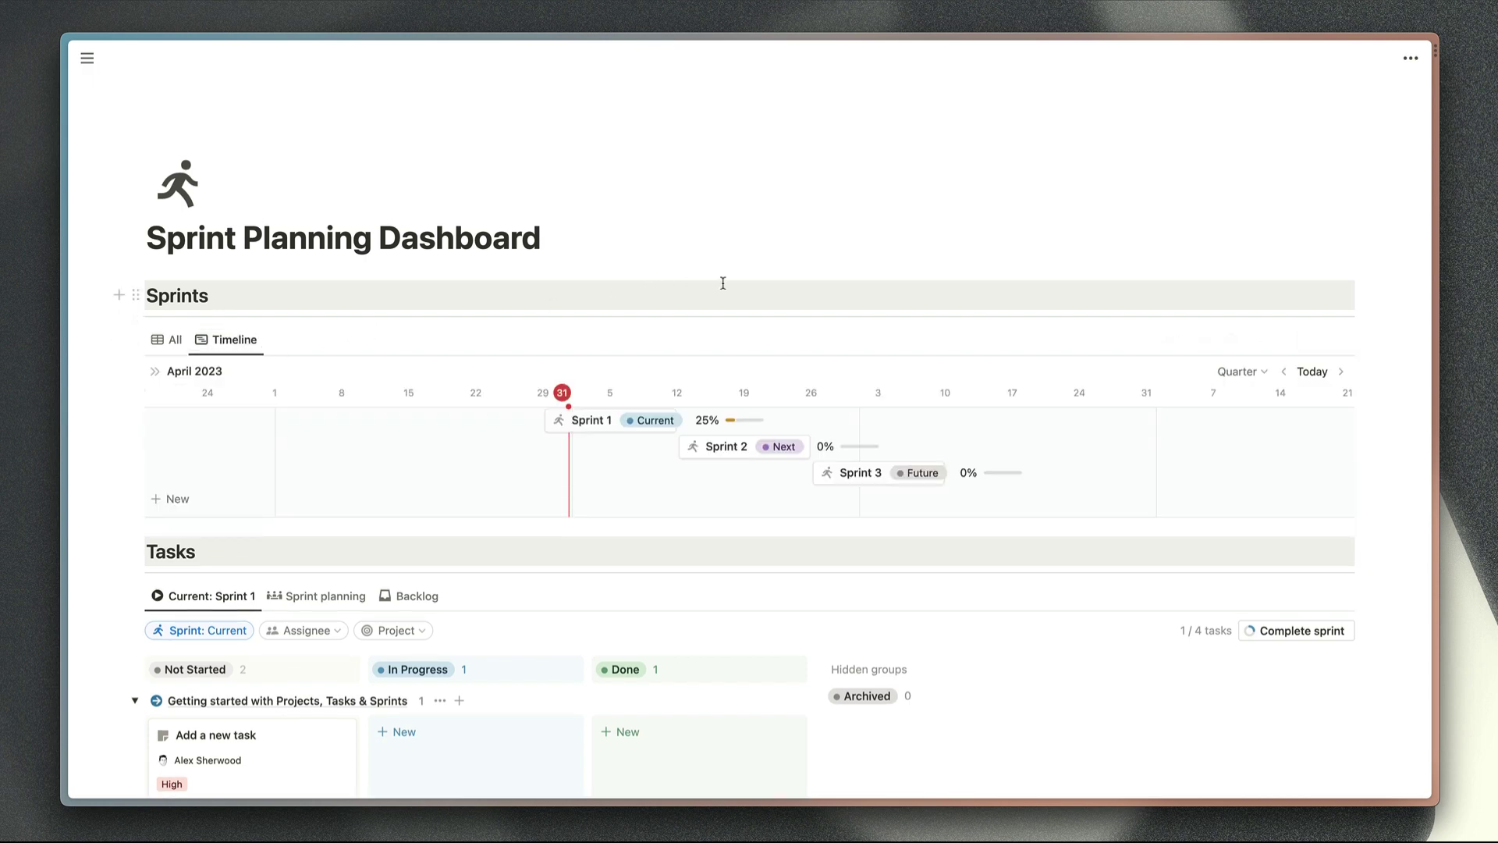
pyautogui.click(168, 340)
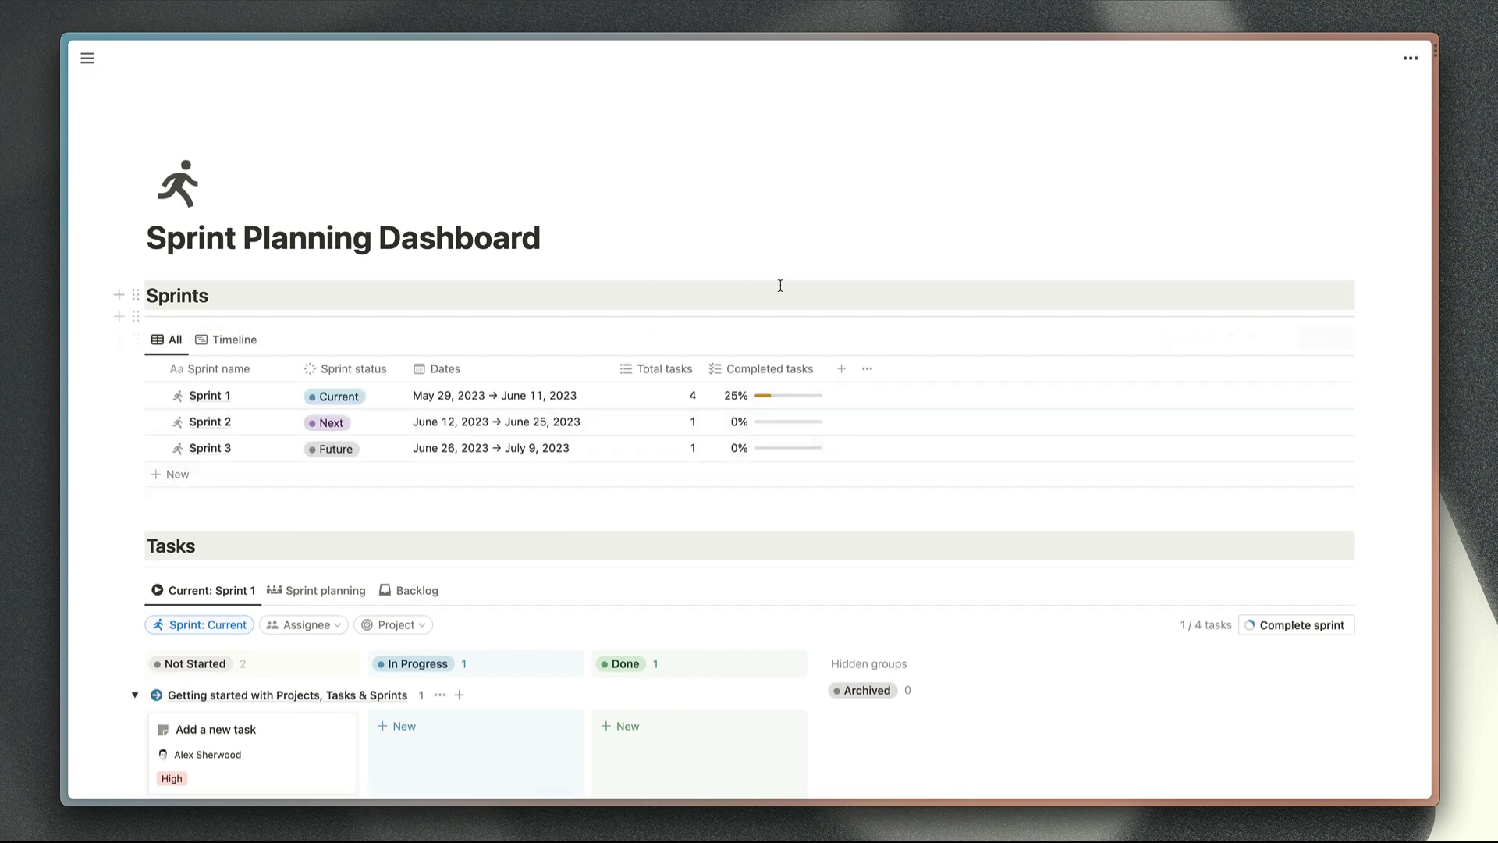
# - Examine the next sprint's date range and the incomplete-task options in the Sprint 1 completion summary, and close it
pyautogui.scroll(-5, 780, 285)
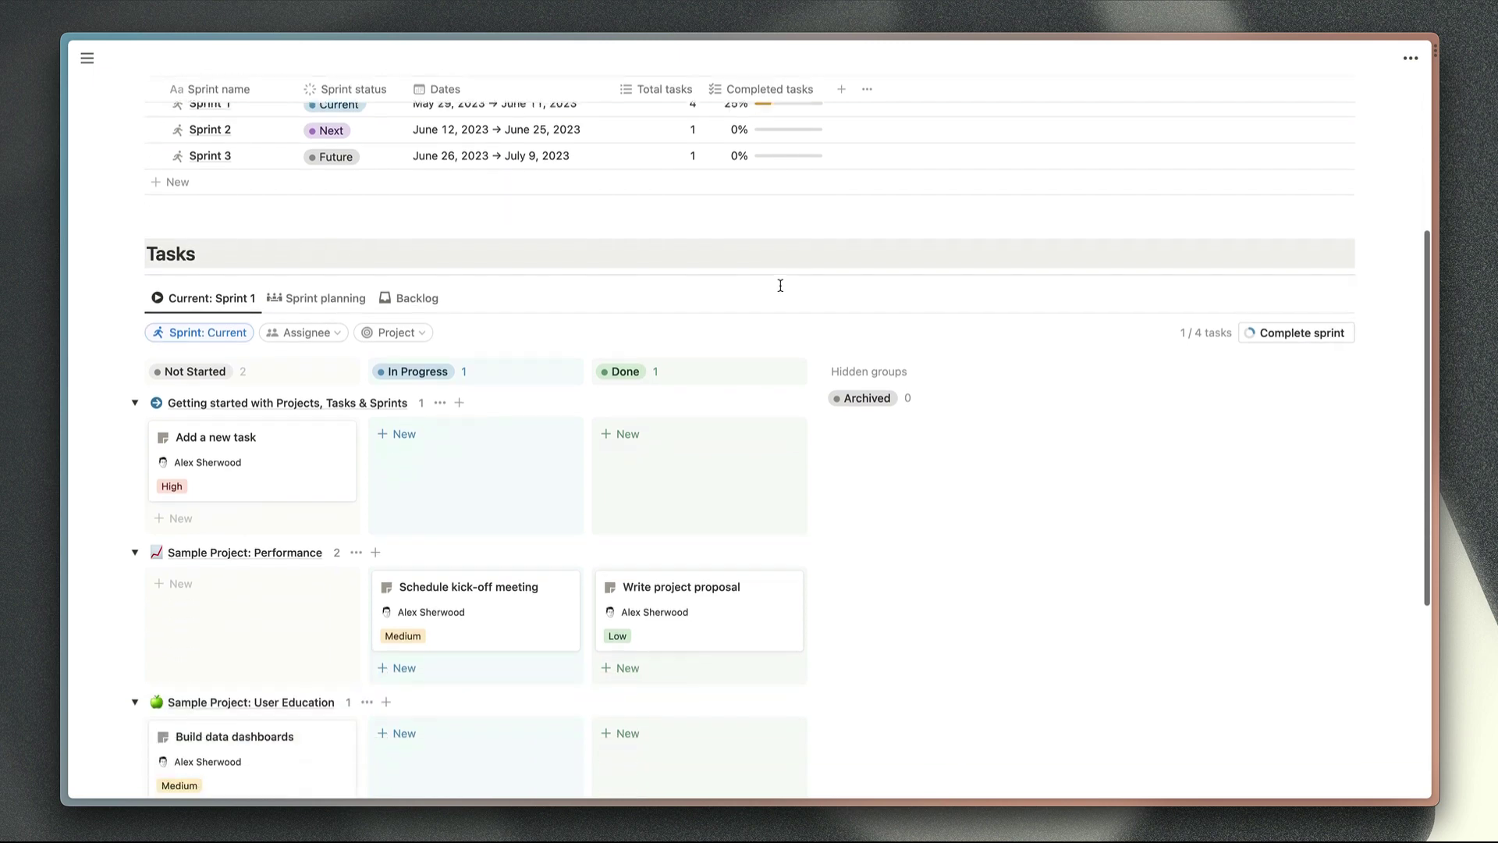
pyautogui.scroll(-2, 782, 292)
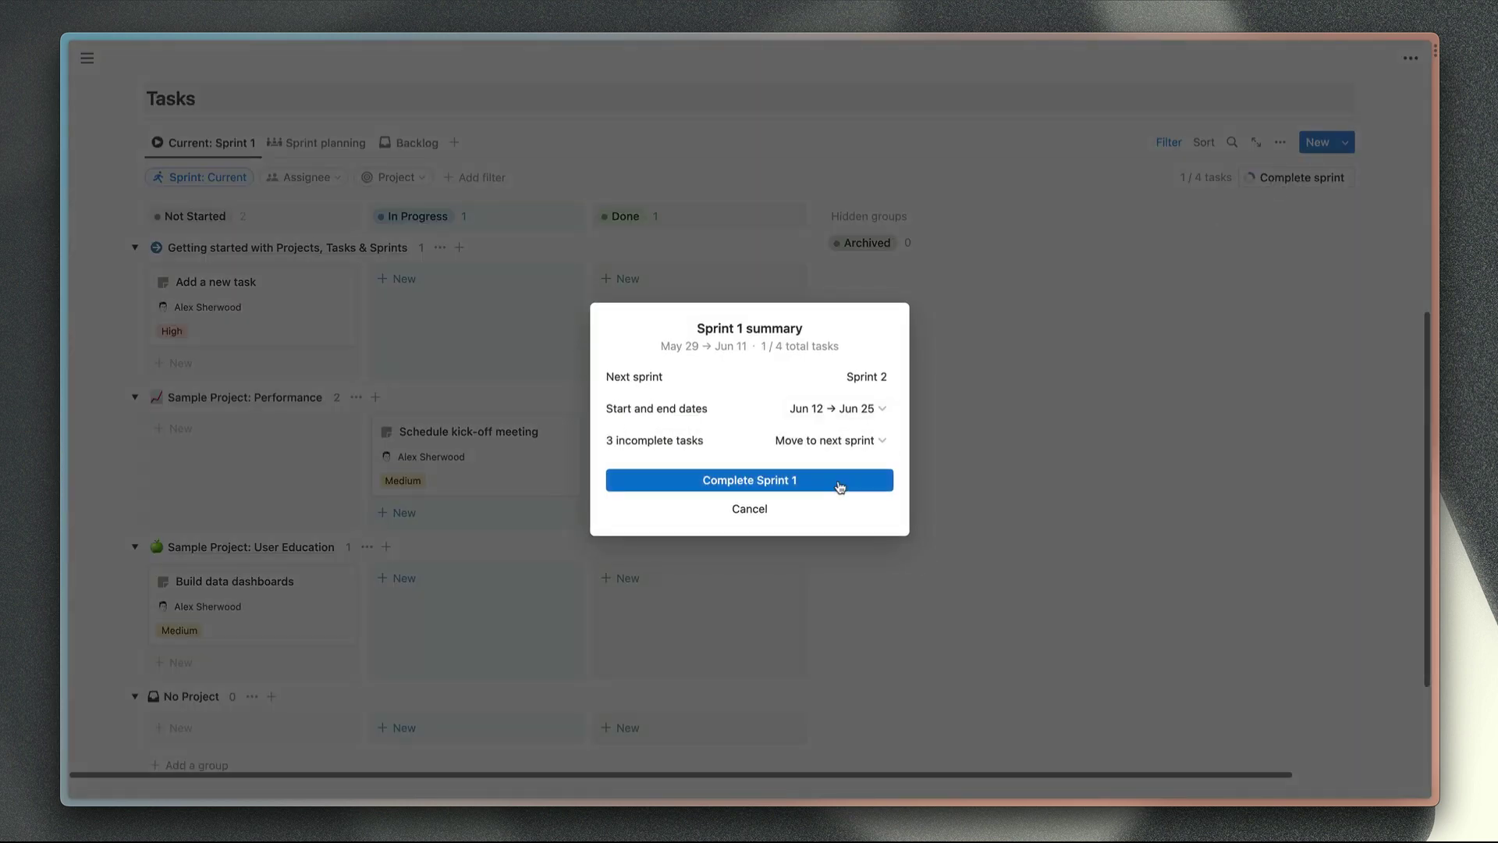
pyautogui.click(880, 409)
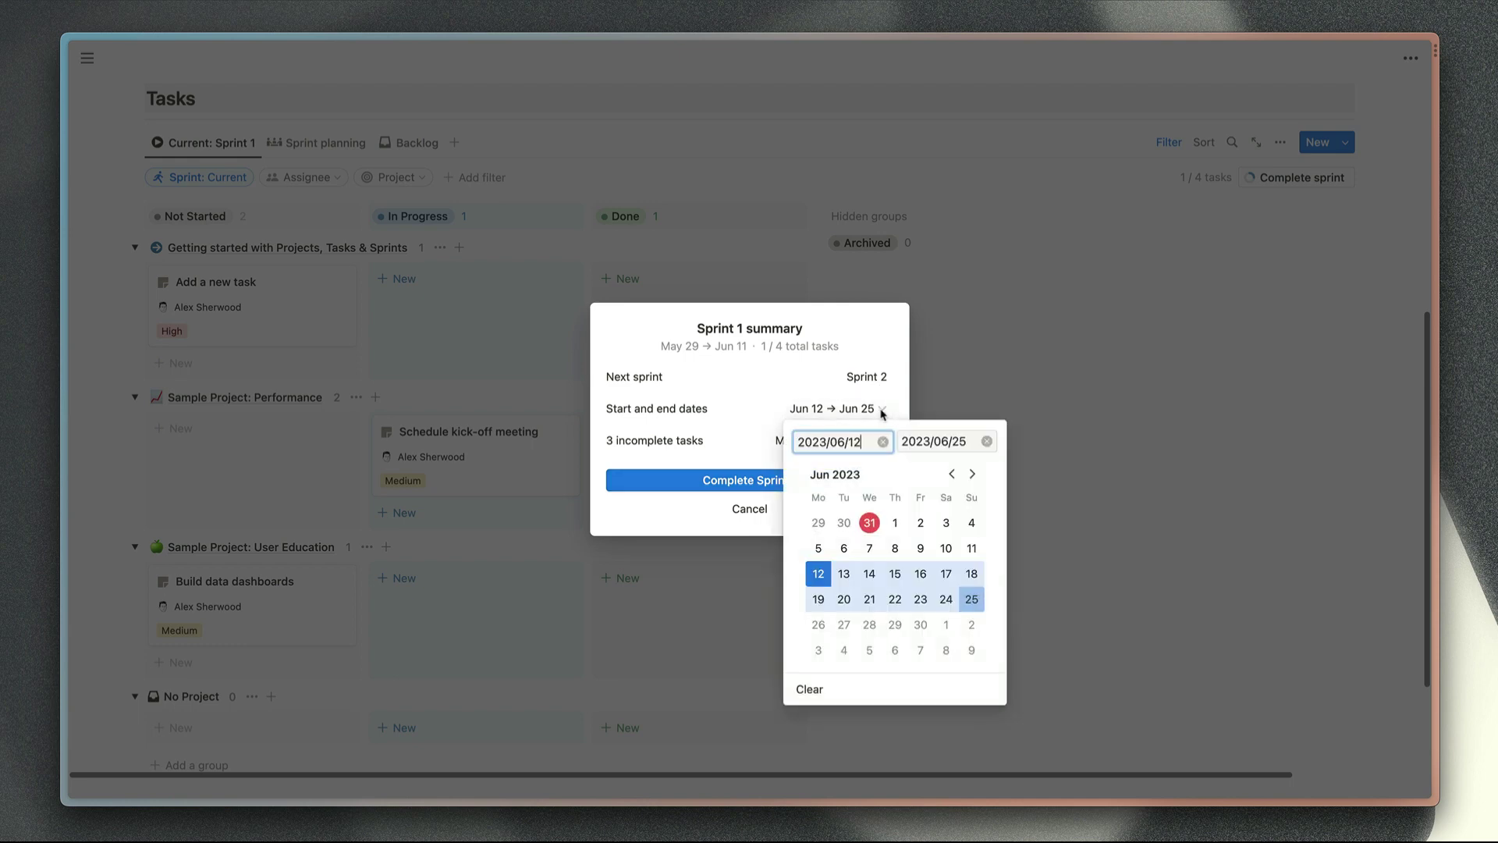
pyautogui.click(882, 365)
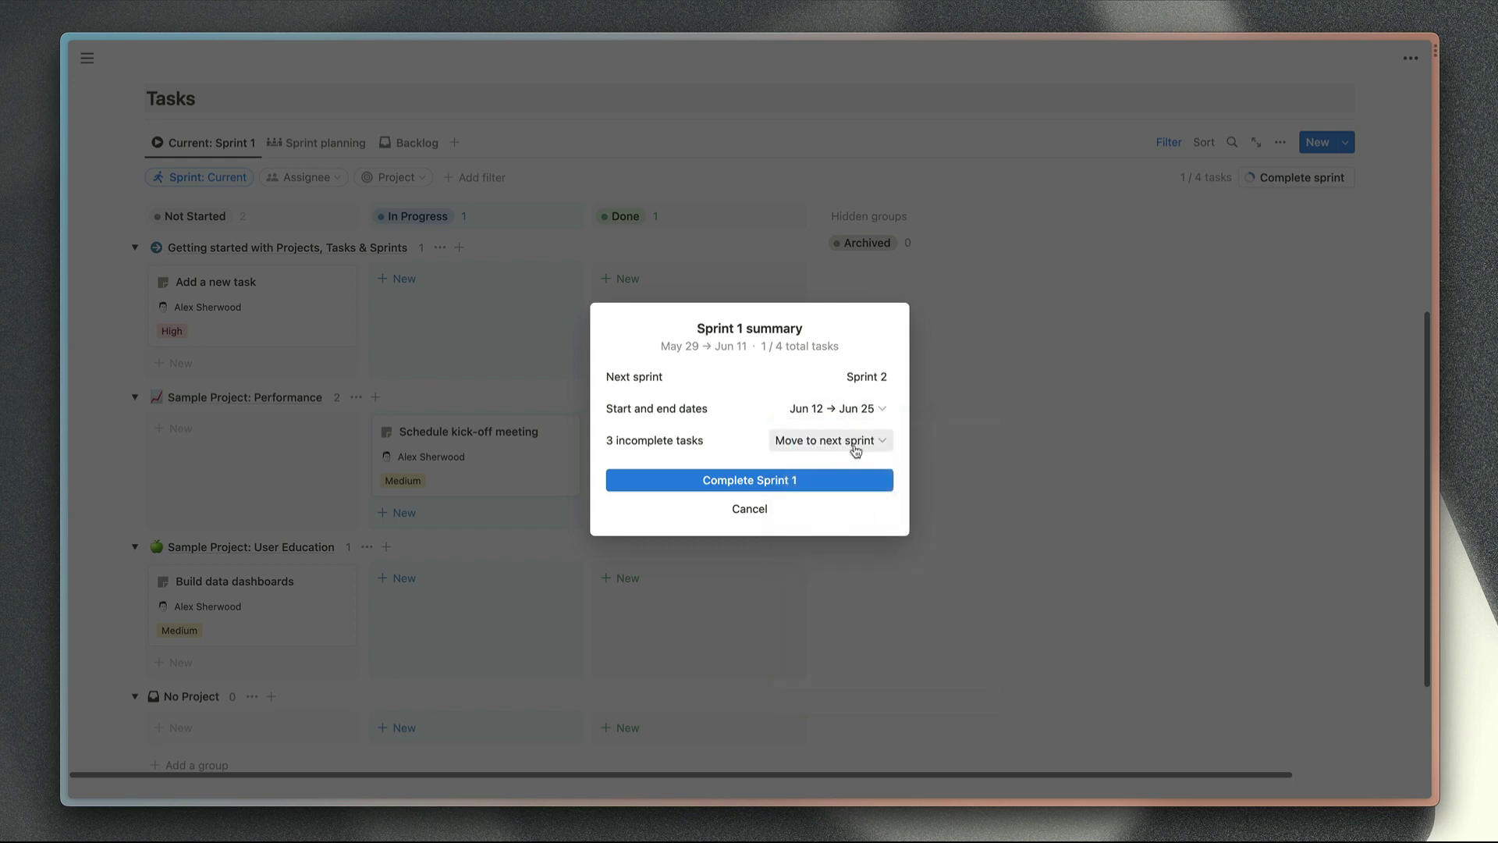
pyautogui.click(856, 442)
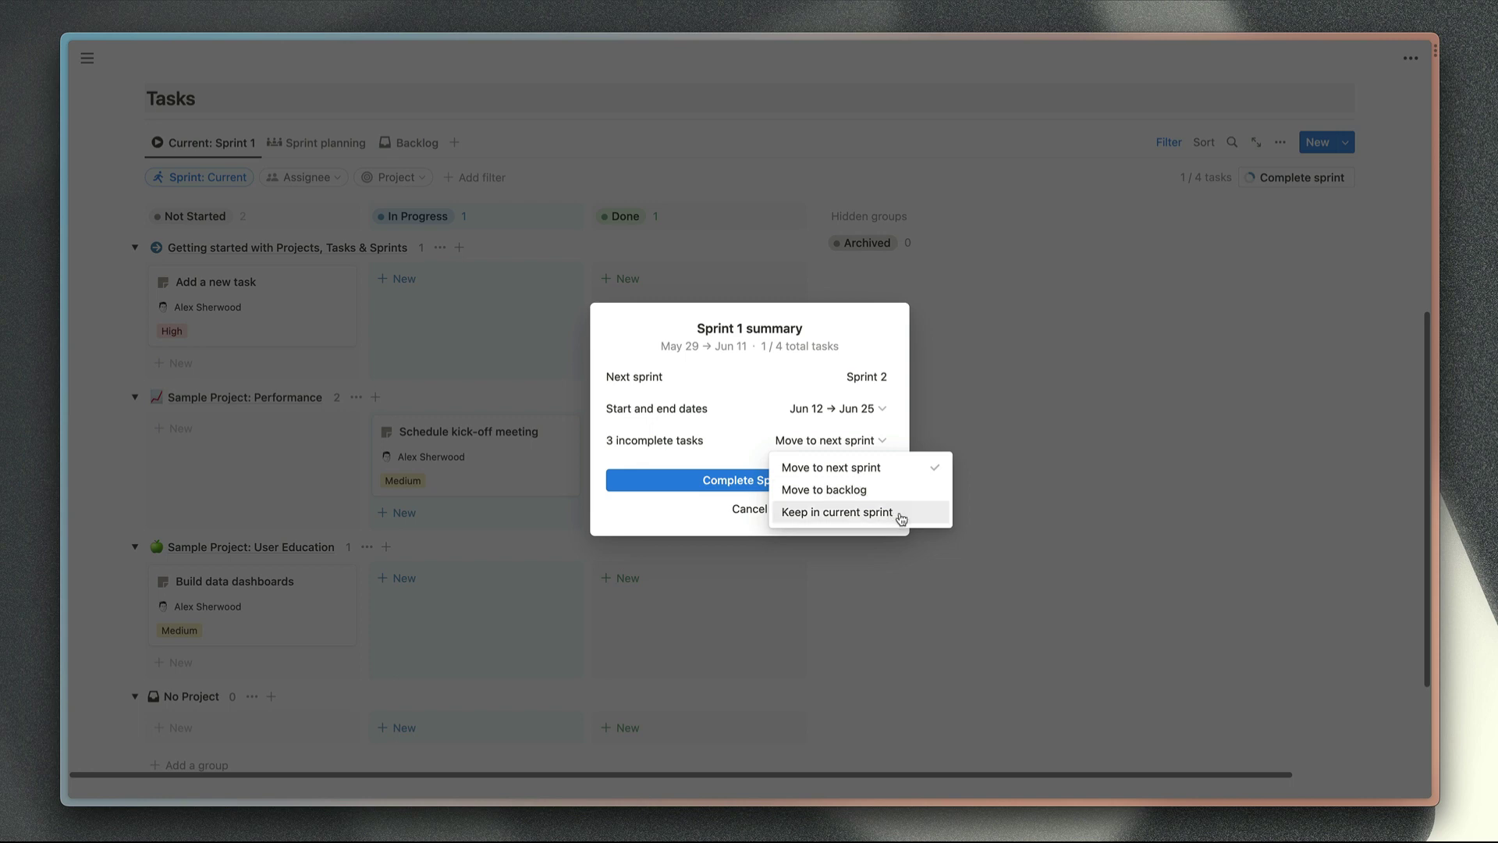
pyautogui.click(865, 348)
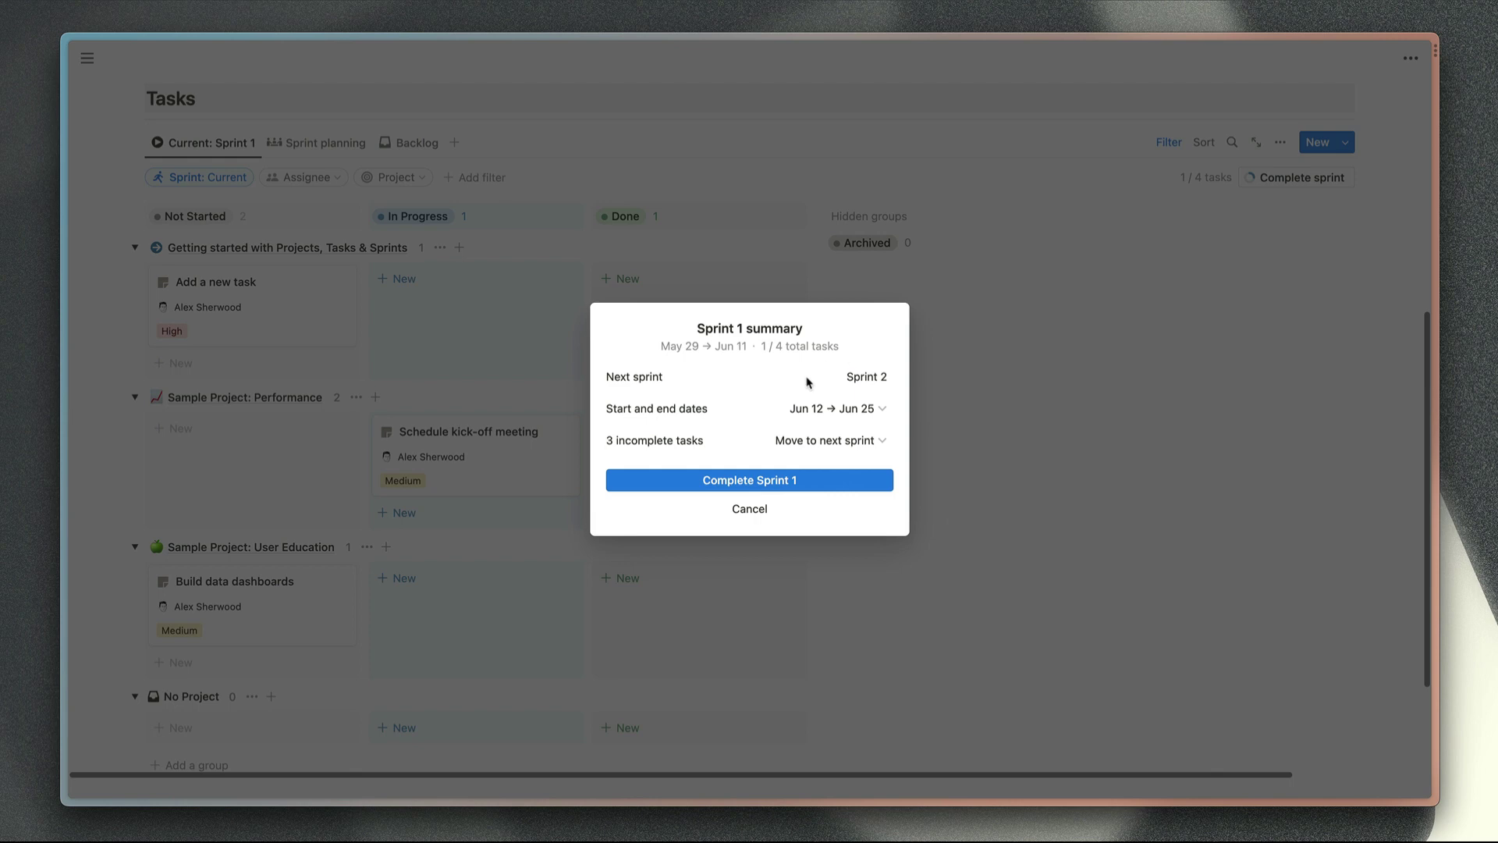
pyautogui.click(789, 482)
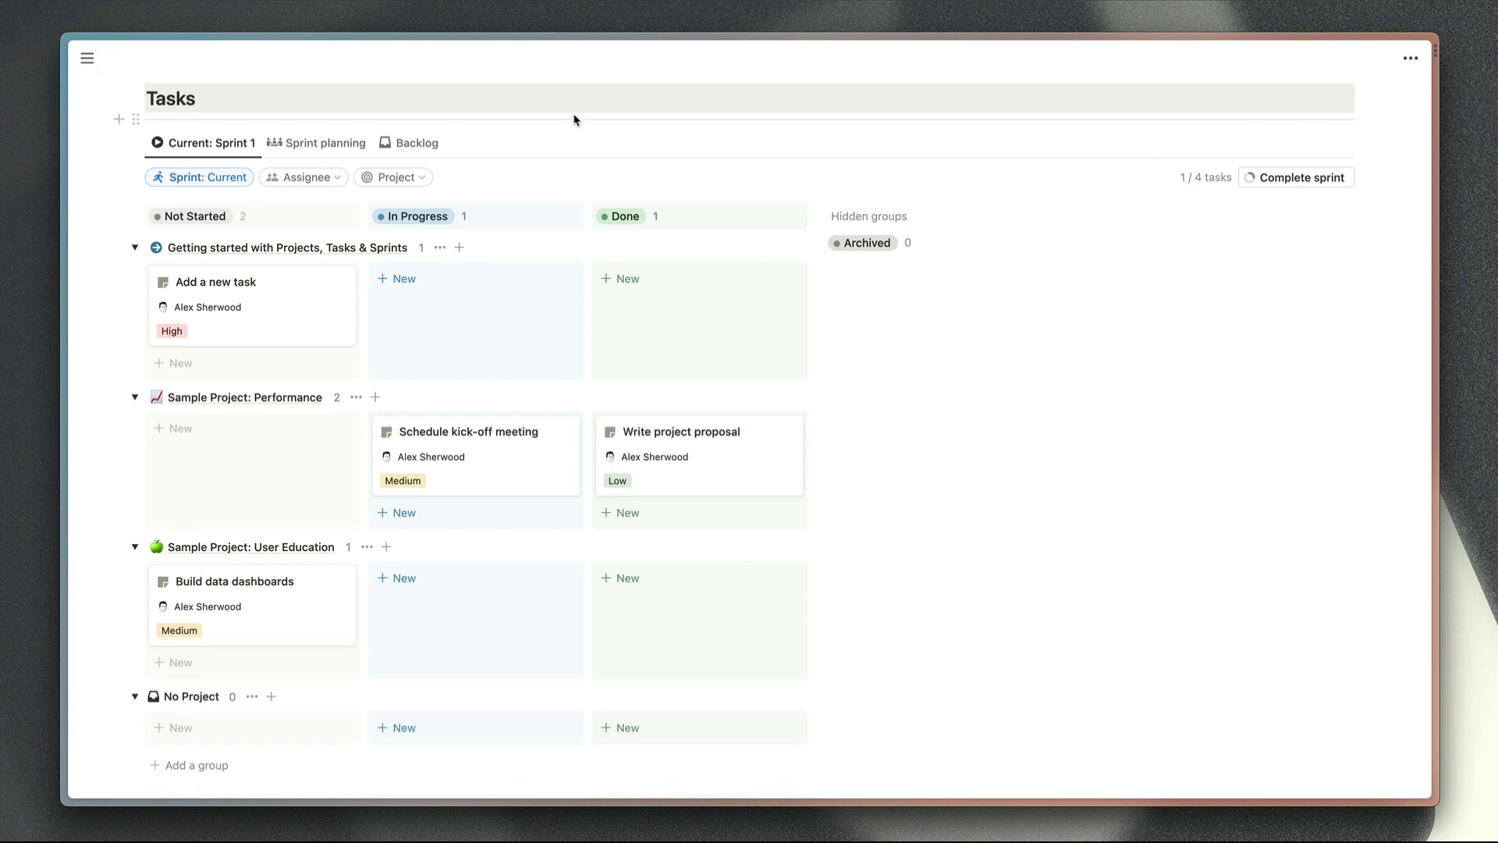
# - Try moving the tasks Add a new task and Scope tooltip project into Sprint 2 in the Sprint planning view
pyautogui.click(337, 149)
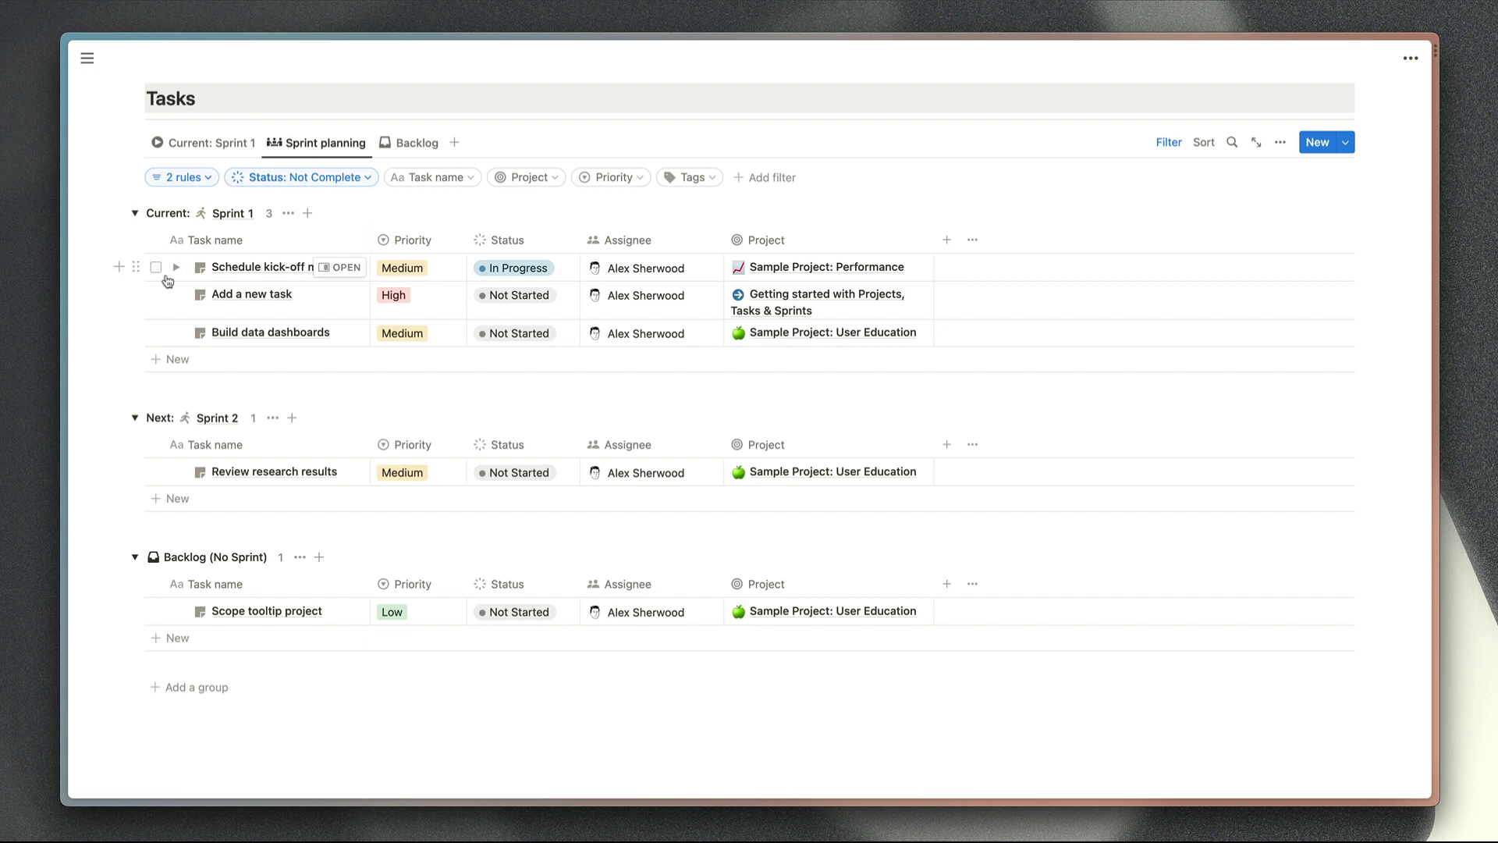
pyautogui.moveTo(132, 294); pyautogui.dragTo(175, 466)
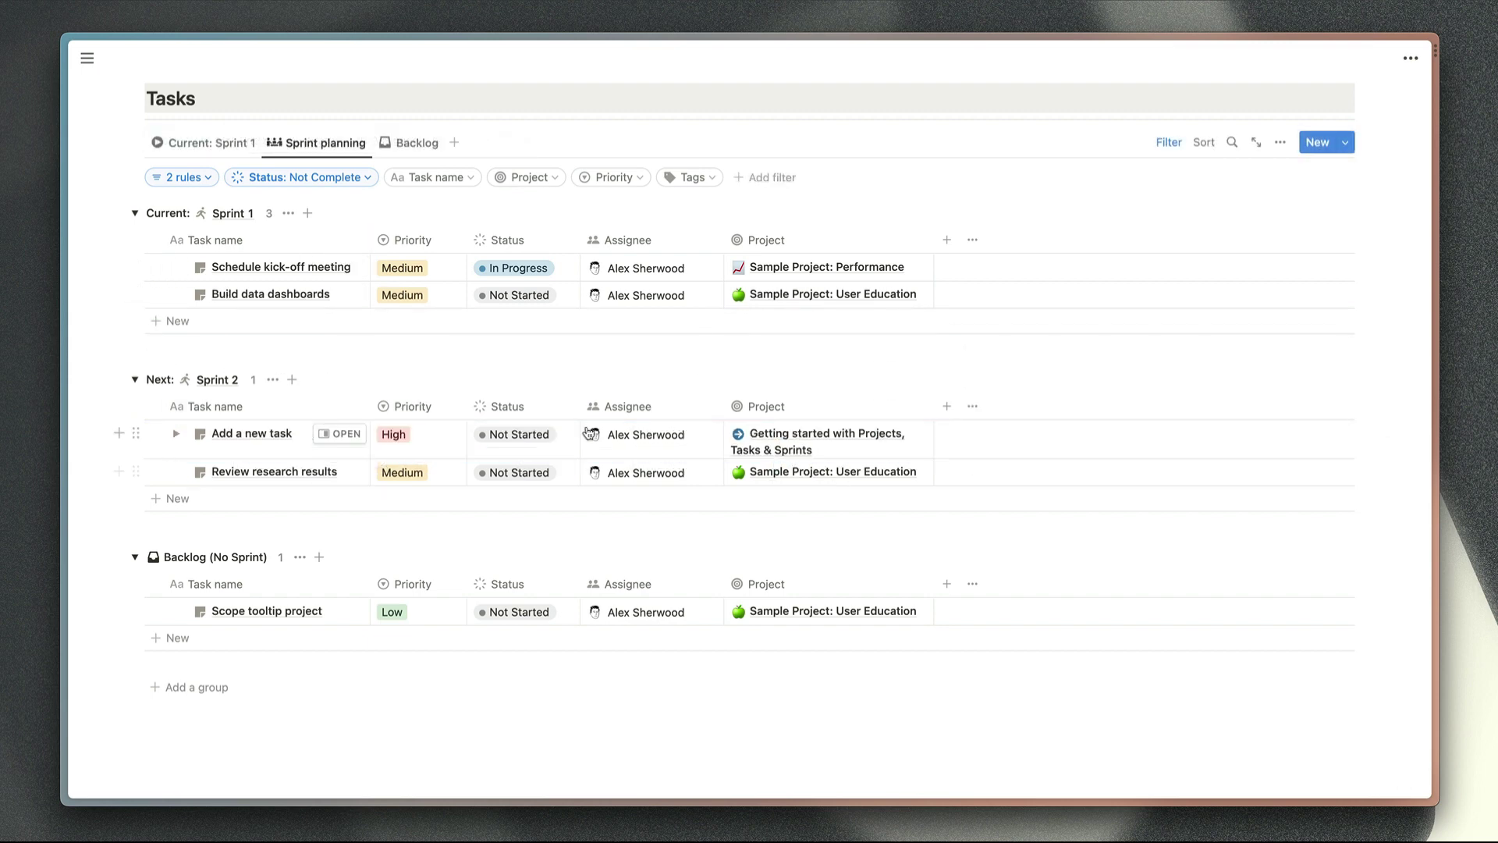
pyautogui.hotkey('ctrl', 'z')
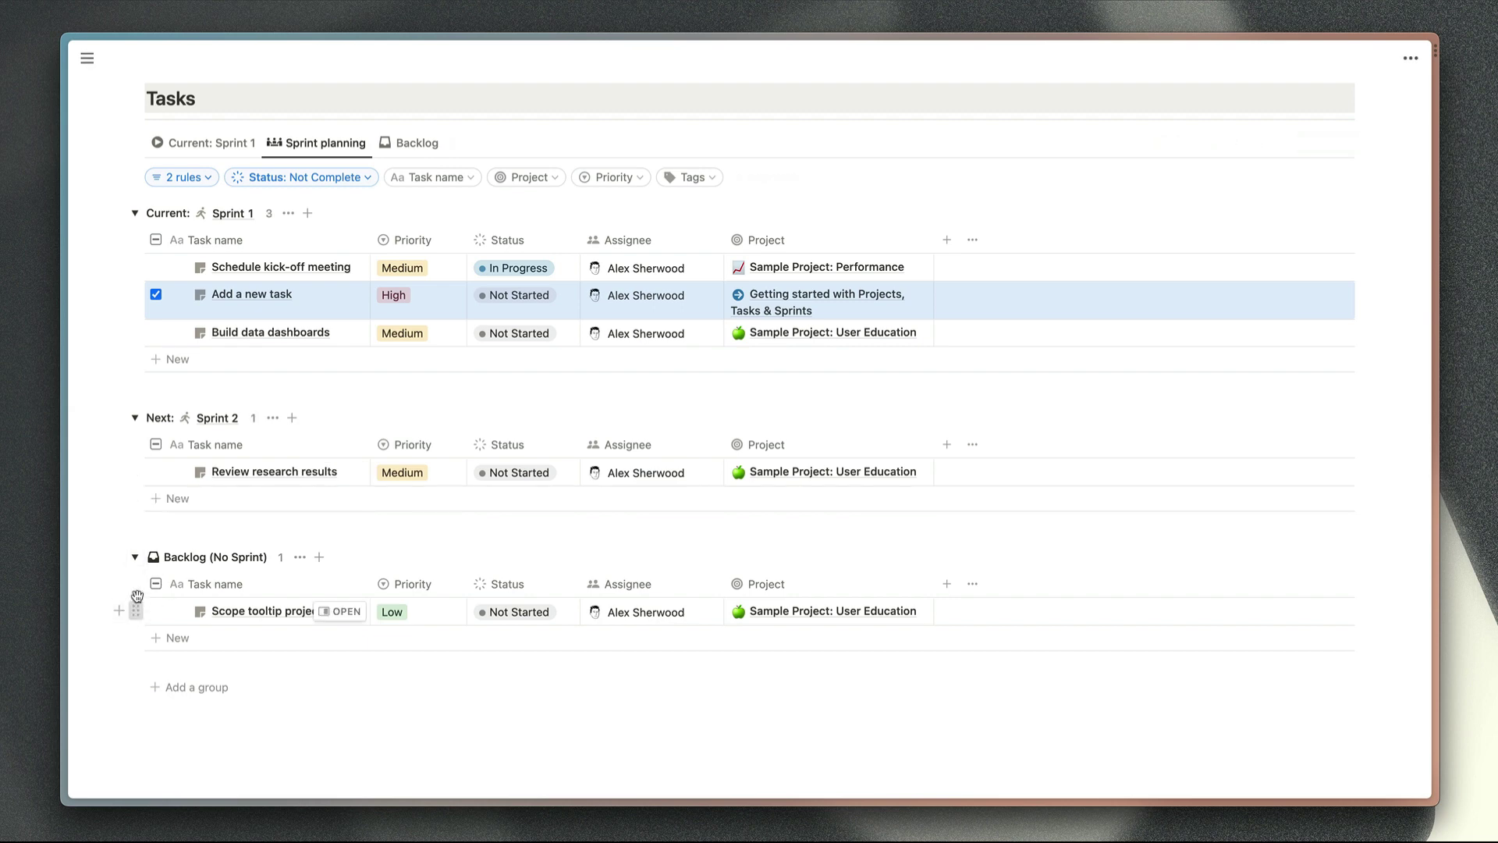
pyautogui.moveTo(136, 611); pyautogui.dragTo(148, 498)
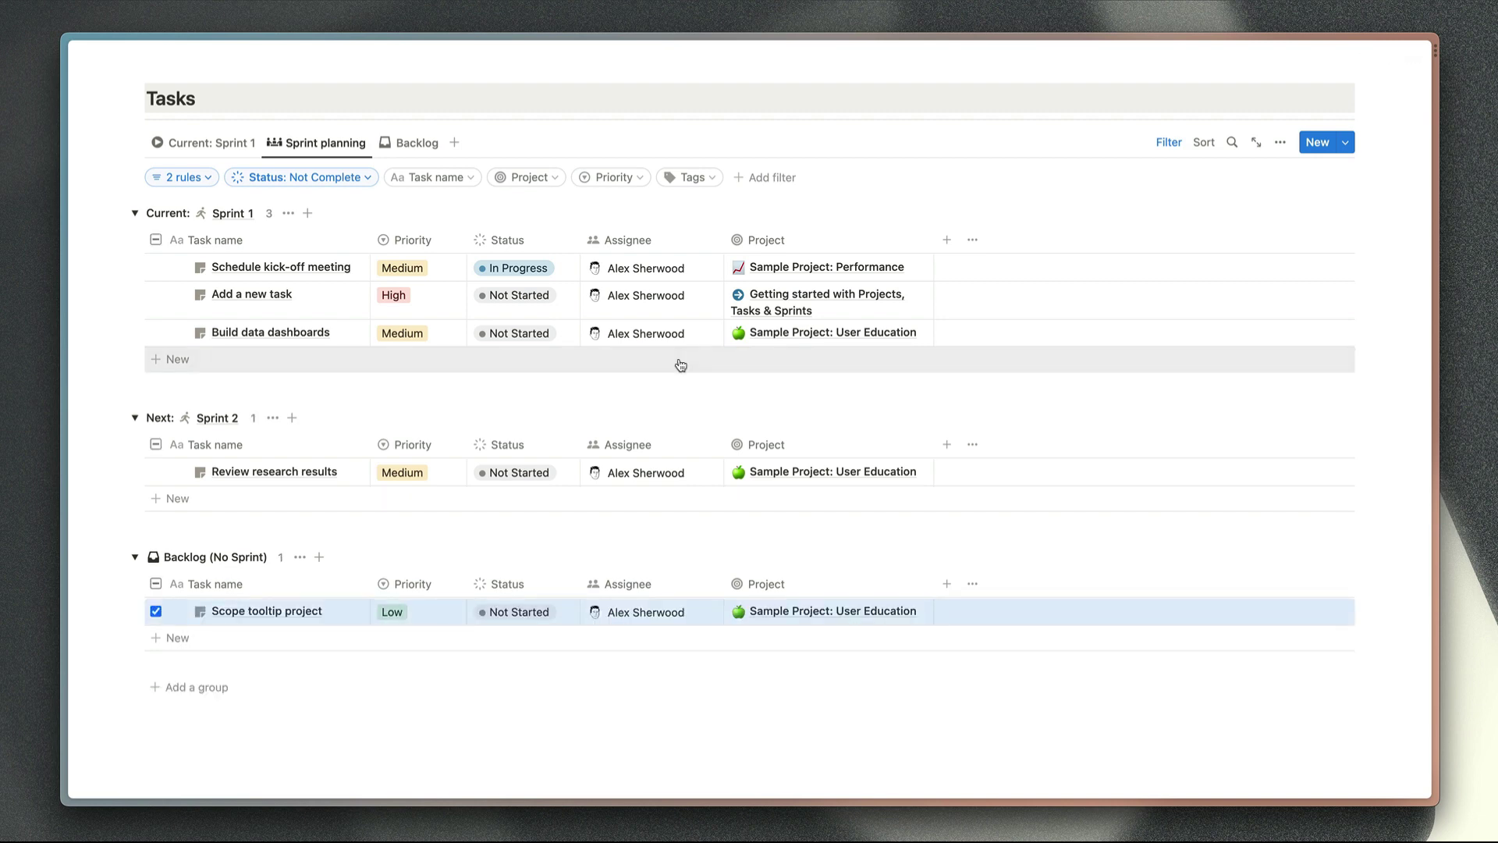
pyautogui.press('Escape')
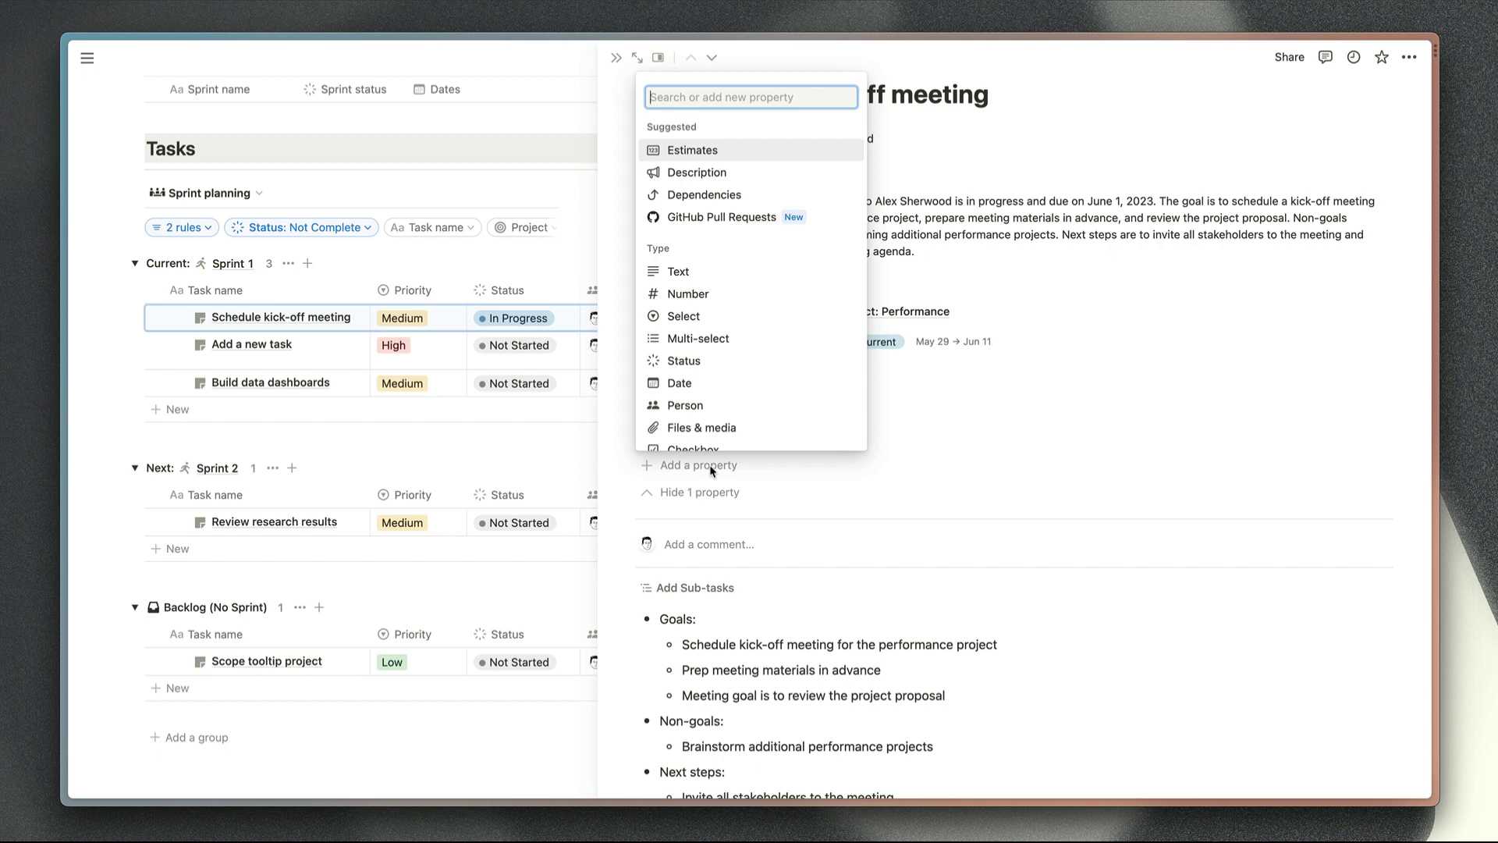
# - Examine the GitHub Pull Requests property suggestion on the Schedule kick-off meeting task and close the task without adding a property
pyautogui.moveTo(744, 220)
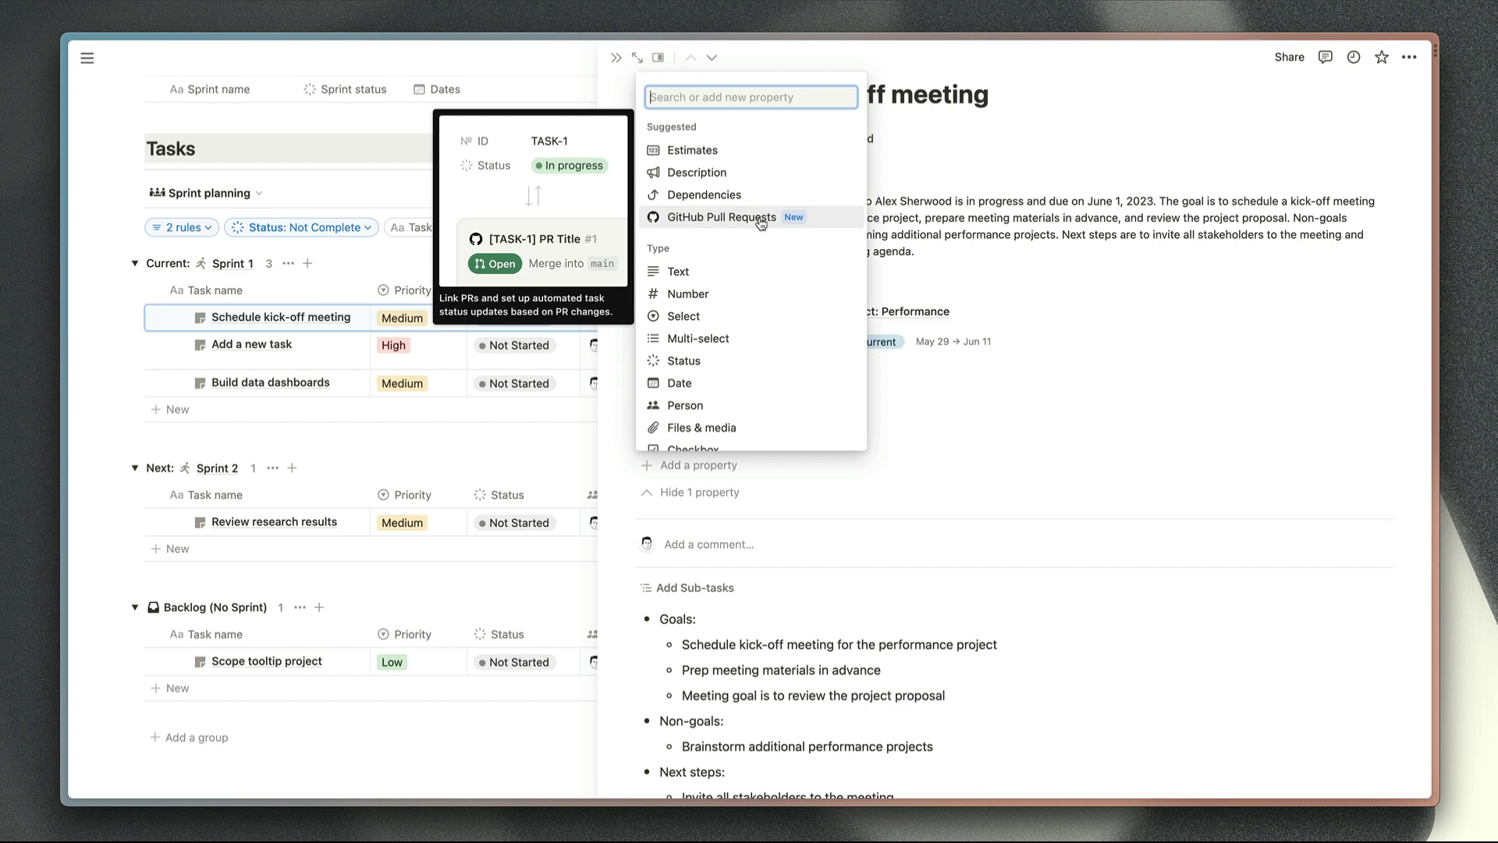
pyautogui.click(925, 182)
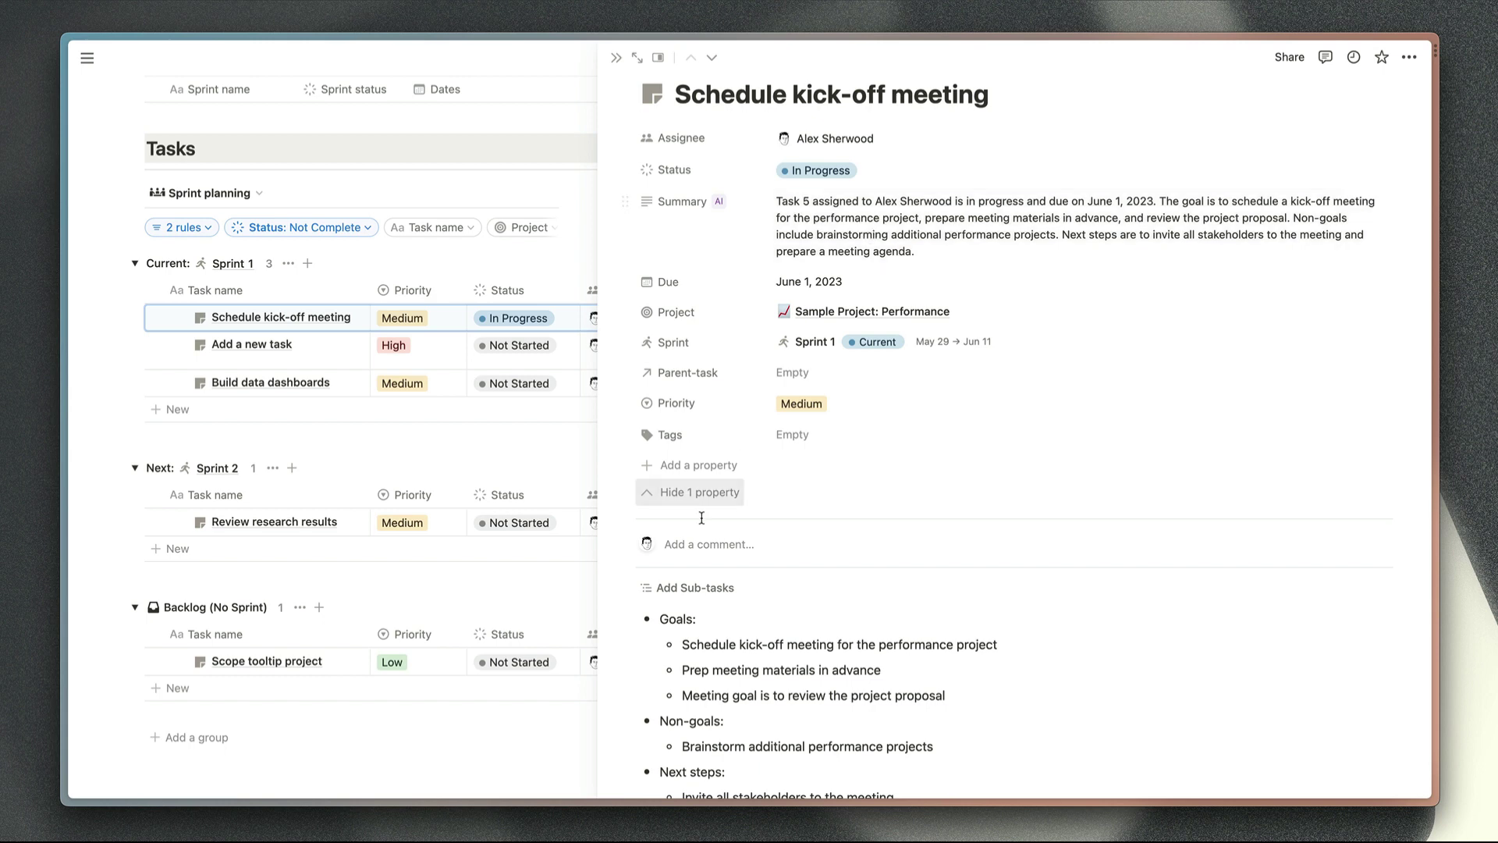
pyautogui.click(699, 465)
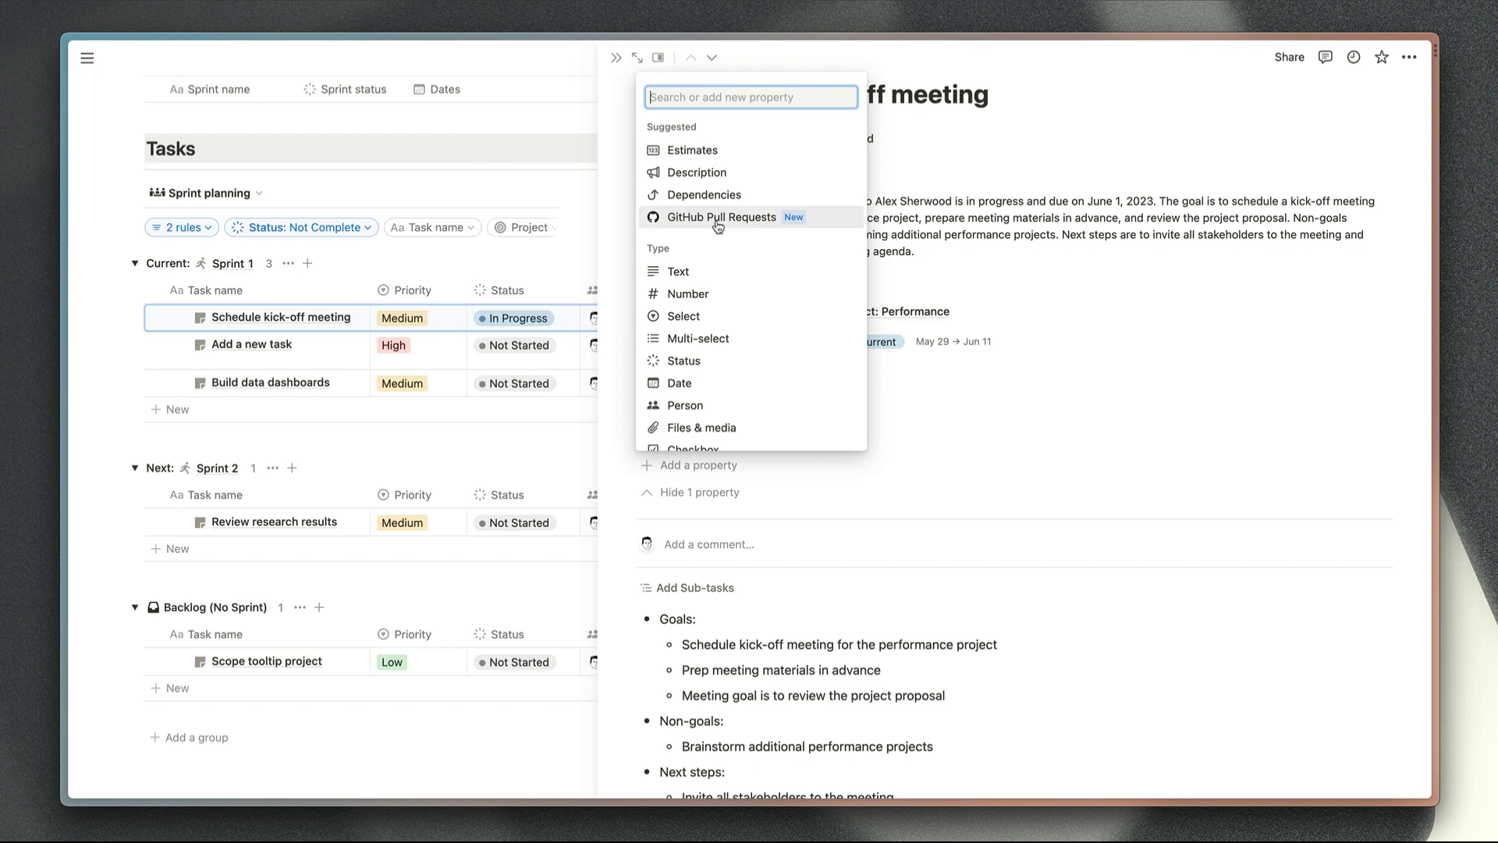
pyautogui.click(1043, 237)
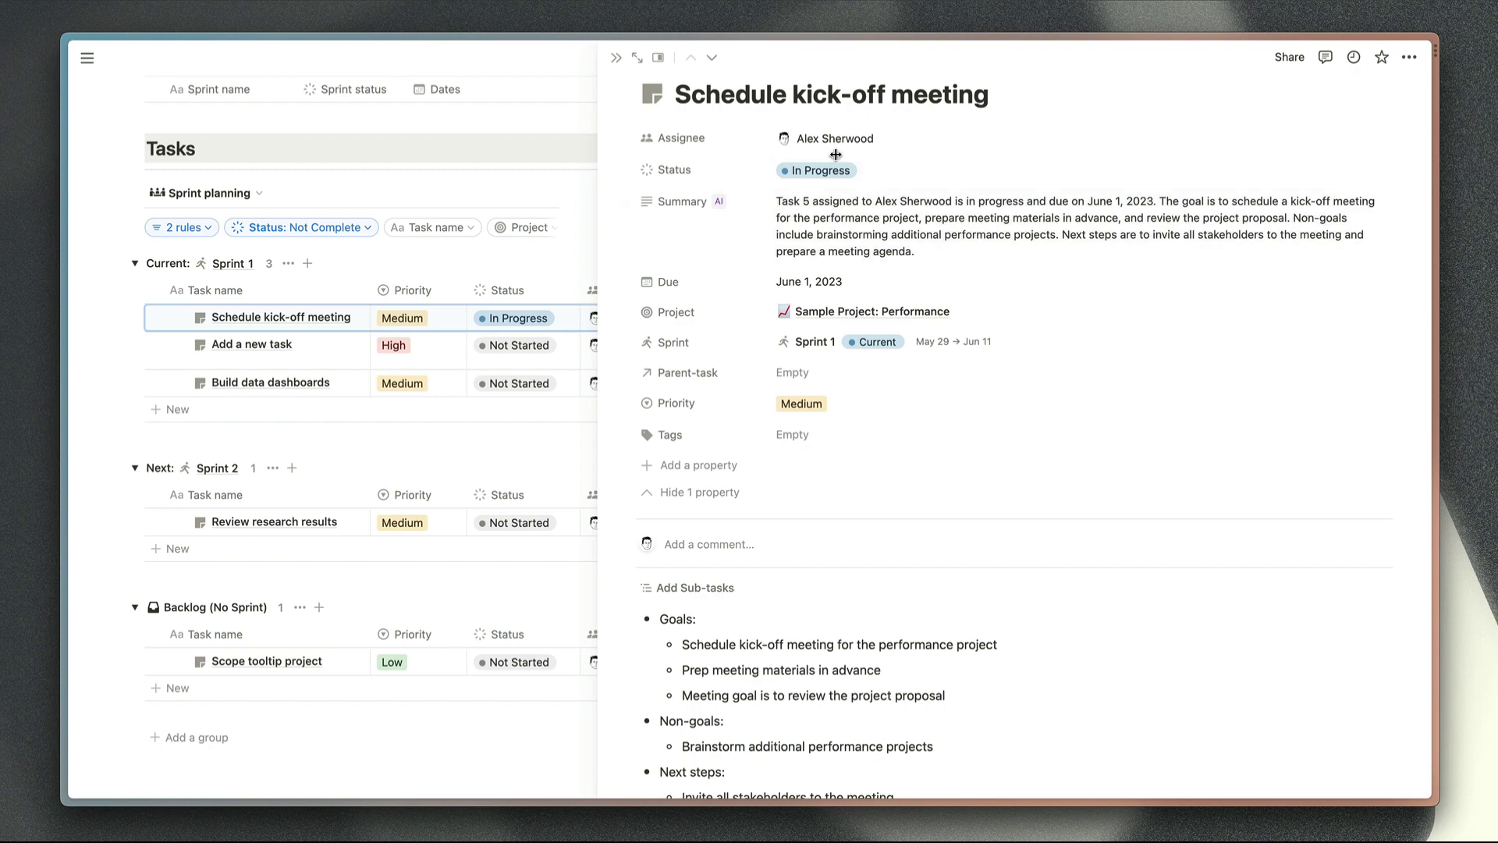
pyautogui.press('Escape')
# - Open the Manager's Project Management Dashboard, expand its Sprints and Projects sections to view them, and collapse both again
pyautogui.scroll(5, 673, 293)
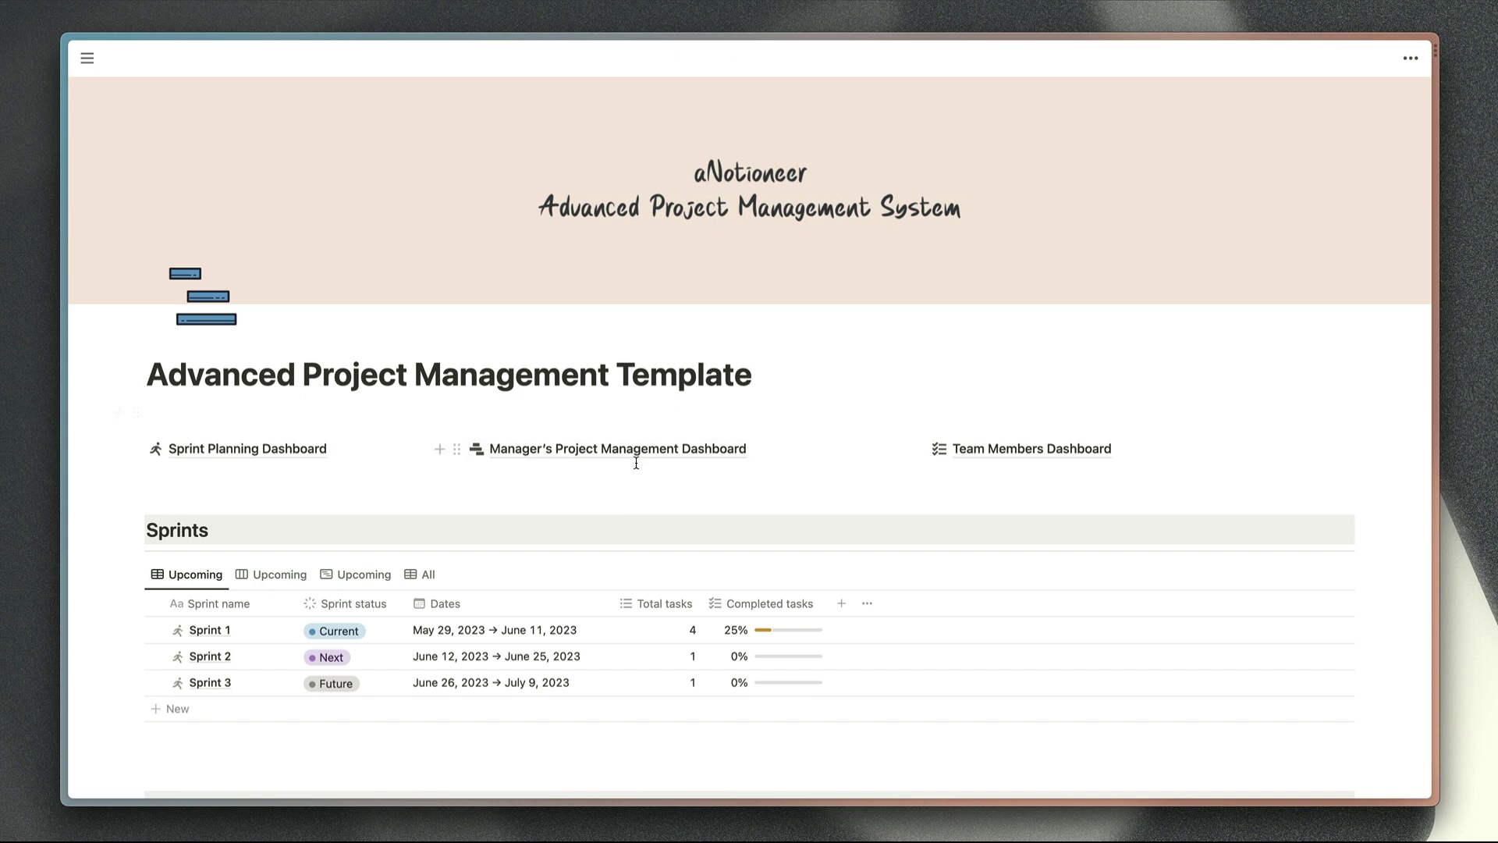
pyautogui.click(685, 452)
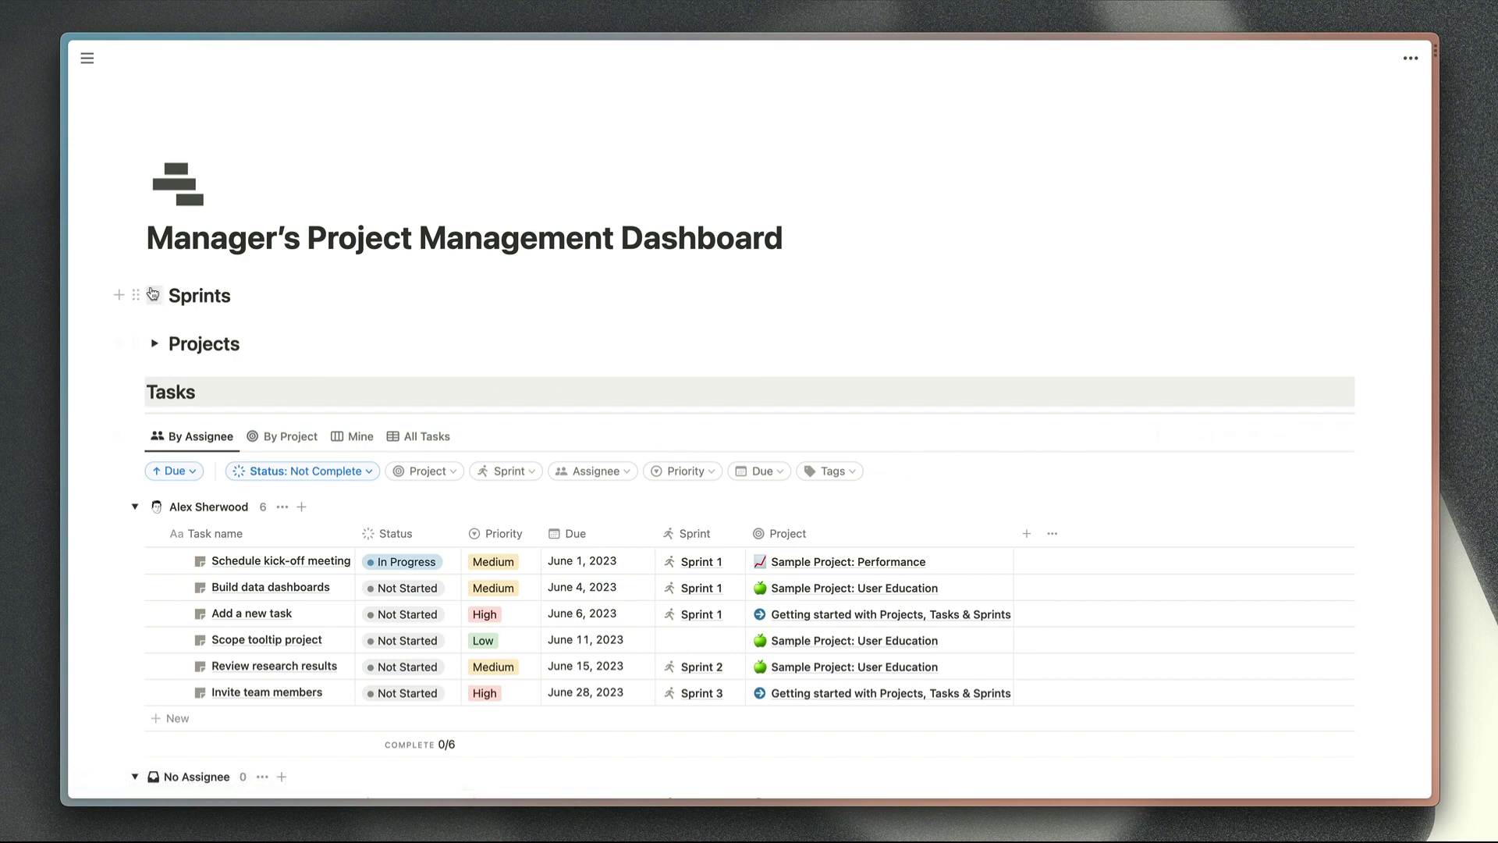
pyautogui.click(154, 295)
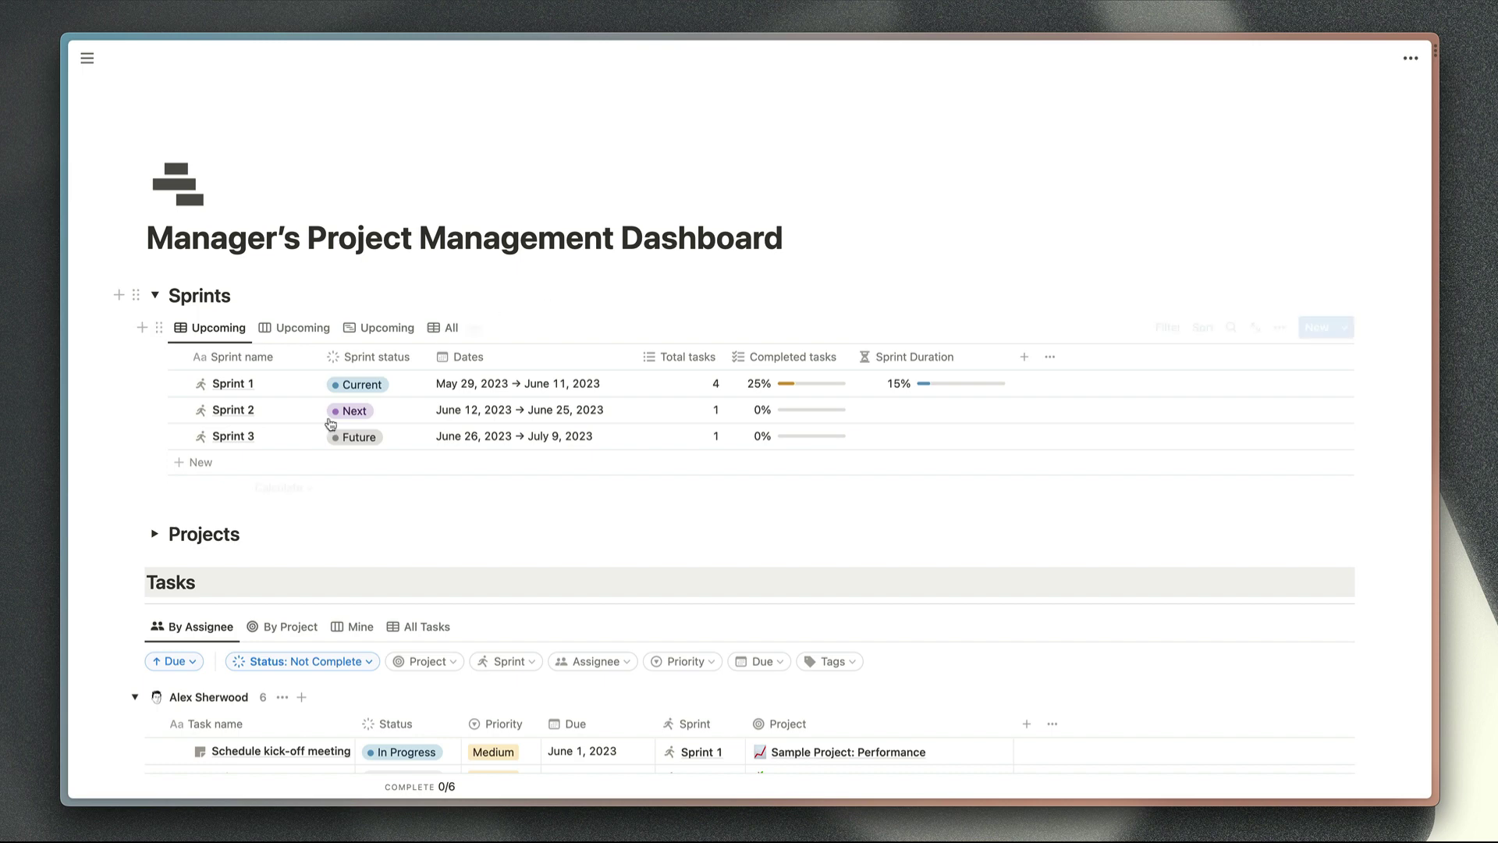
pyautogui.click(155, 533)
pyautogui.scroll(-2, 720, 246)
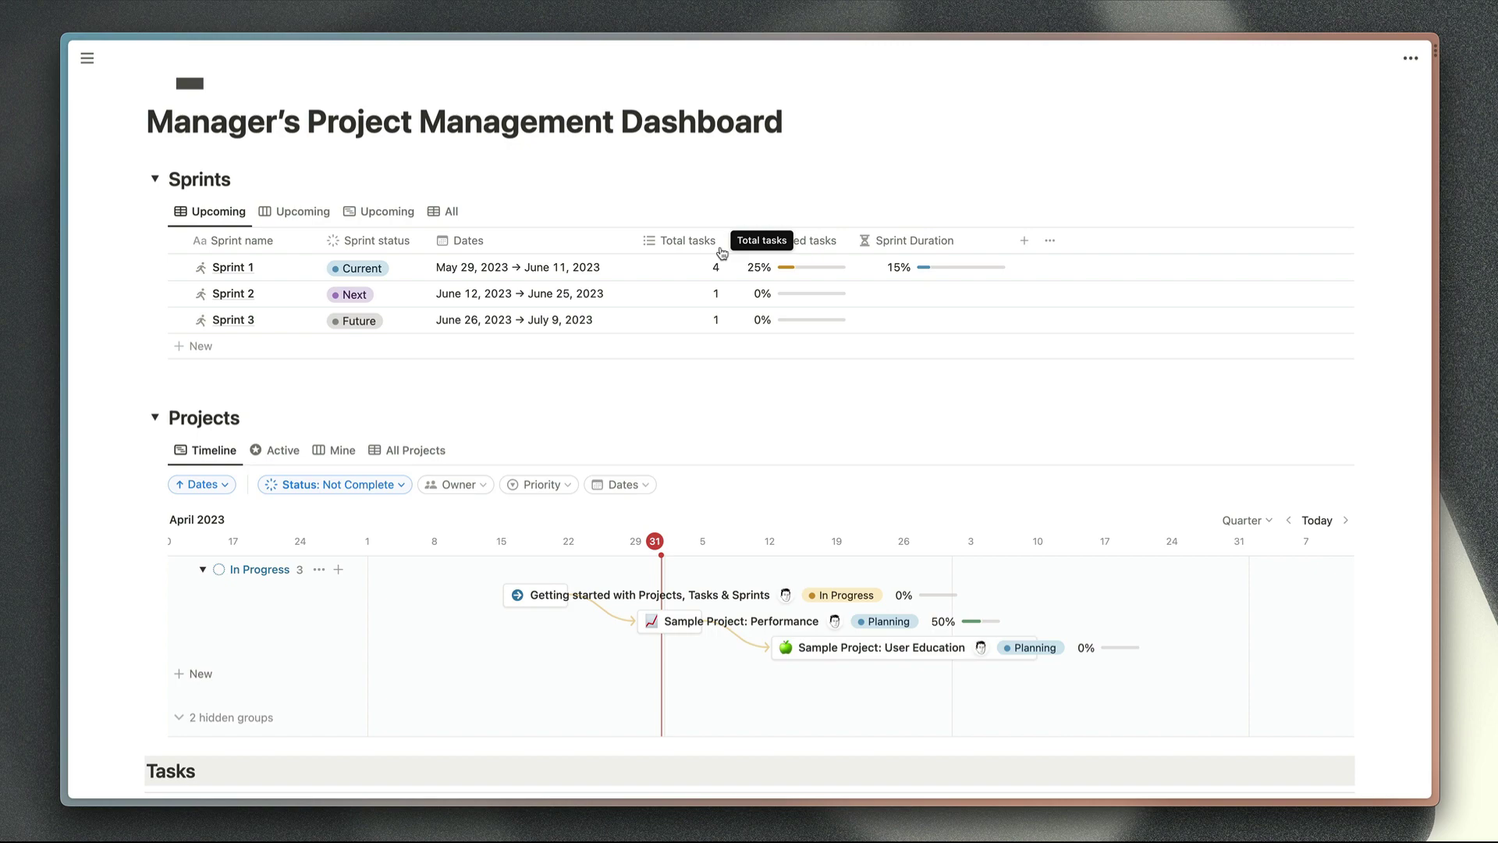
pyautogui.click(155, 179)
pyautogui.click(155, 226)
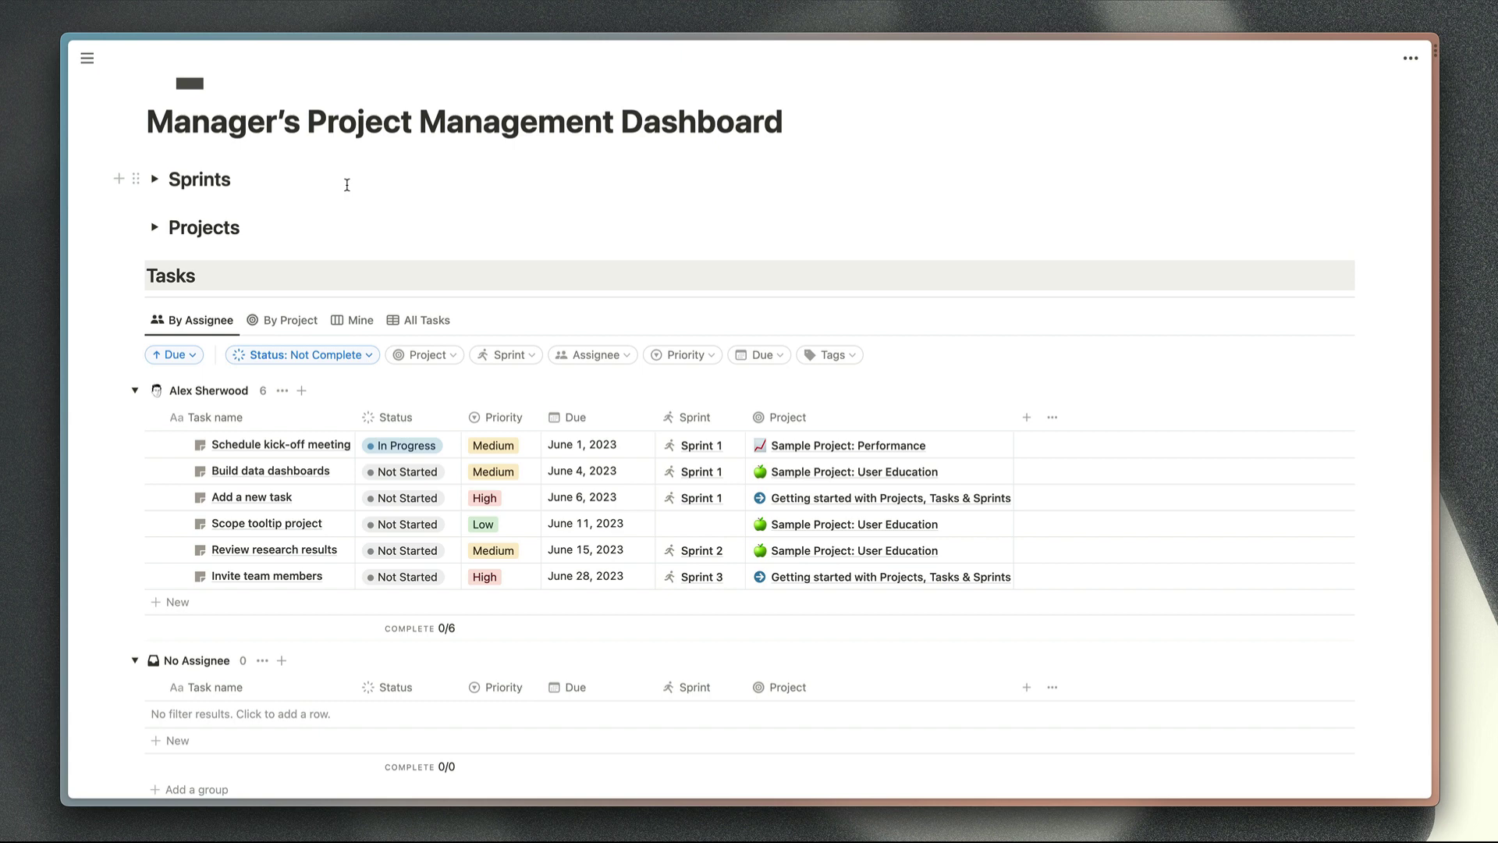
# - Look through the By Project, Mine and All Tasks views of the Tasks section on the Manager's Project Management Dashboard
pyautogui.scroll(-2, 348, 185)
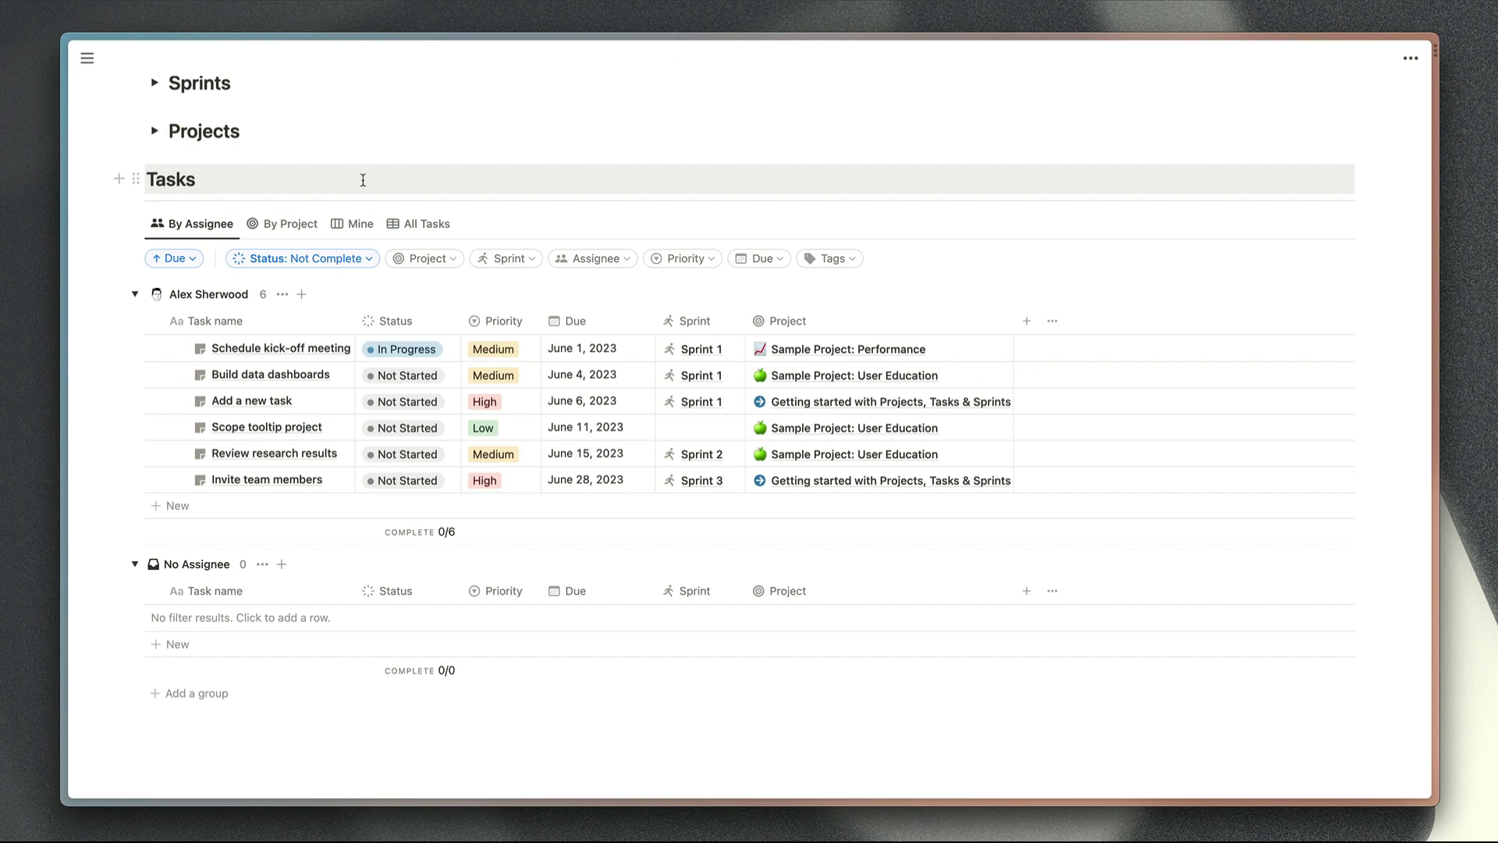
pyautogui.click(290, 224)
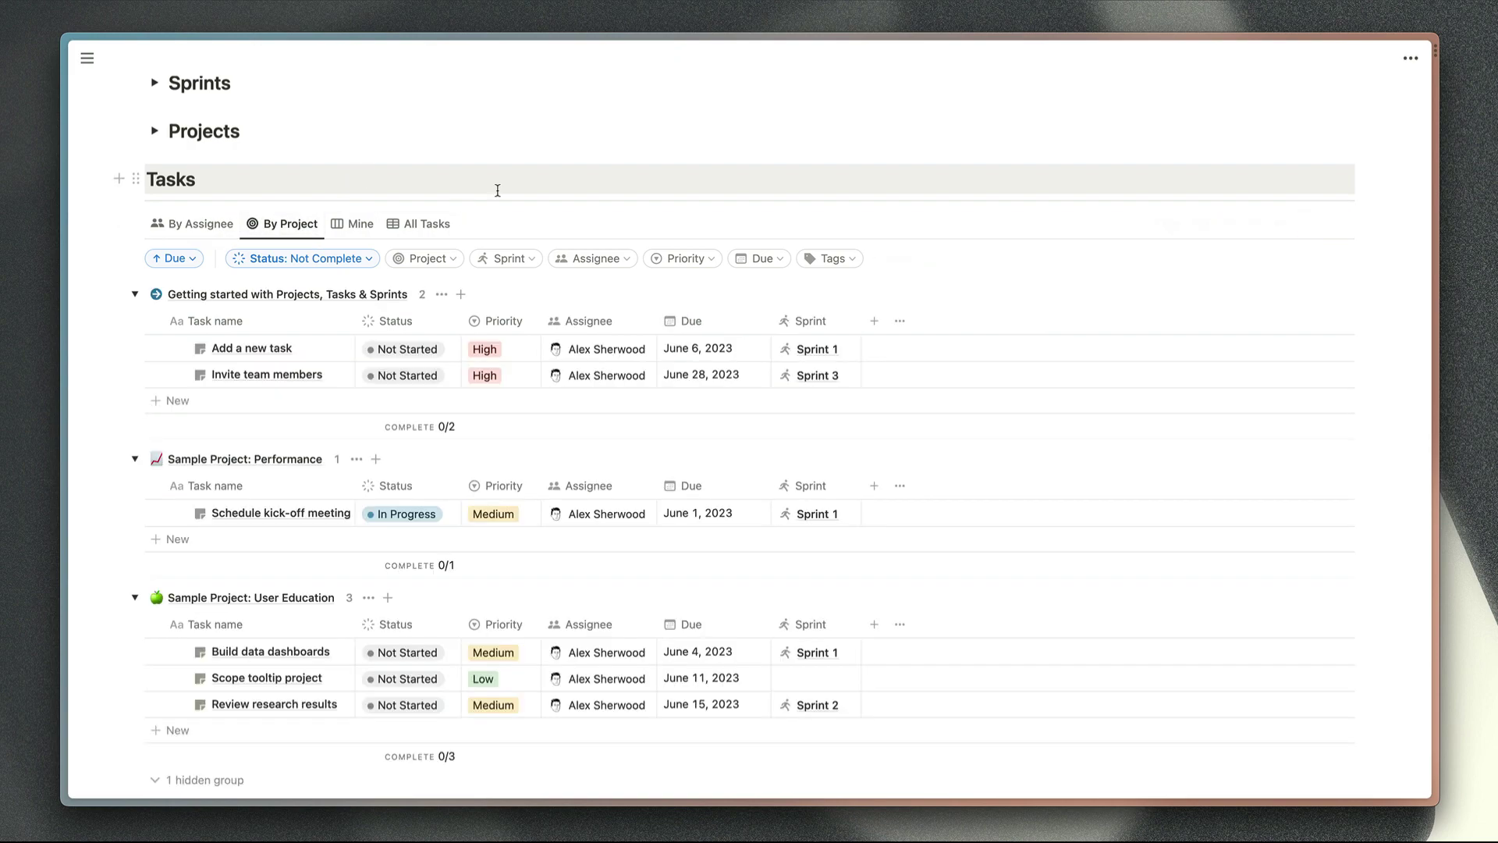
pyautogui.click(365, 224)
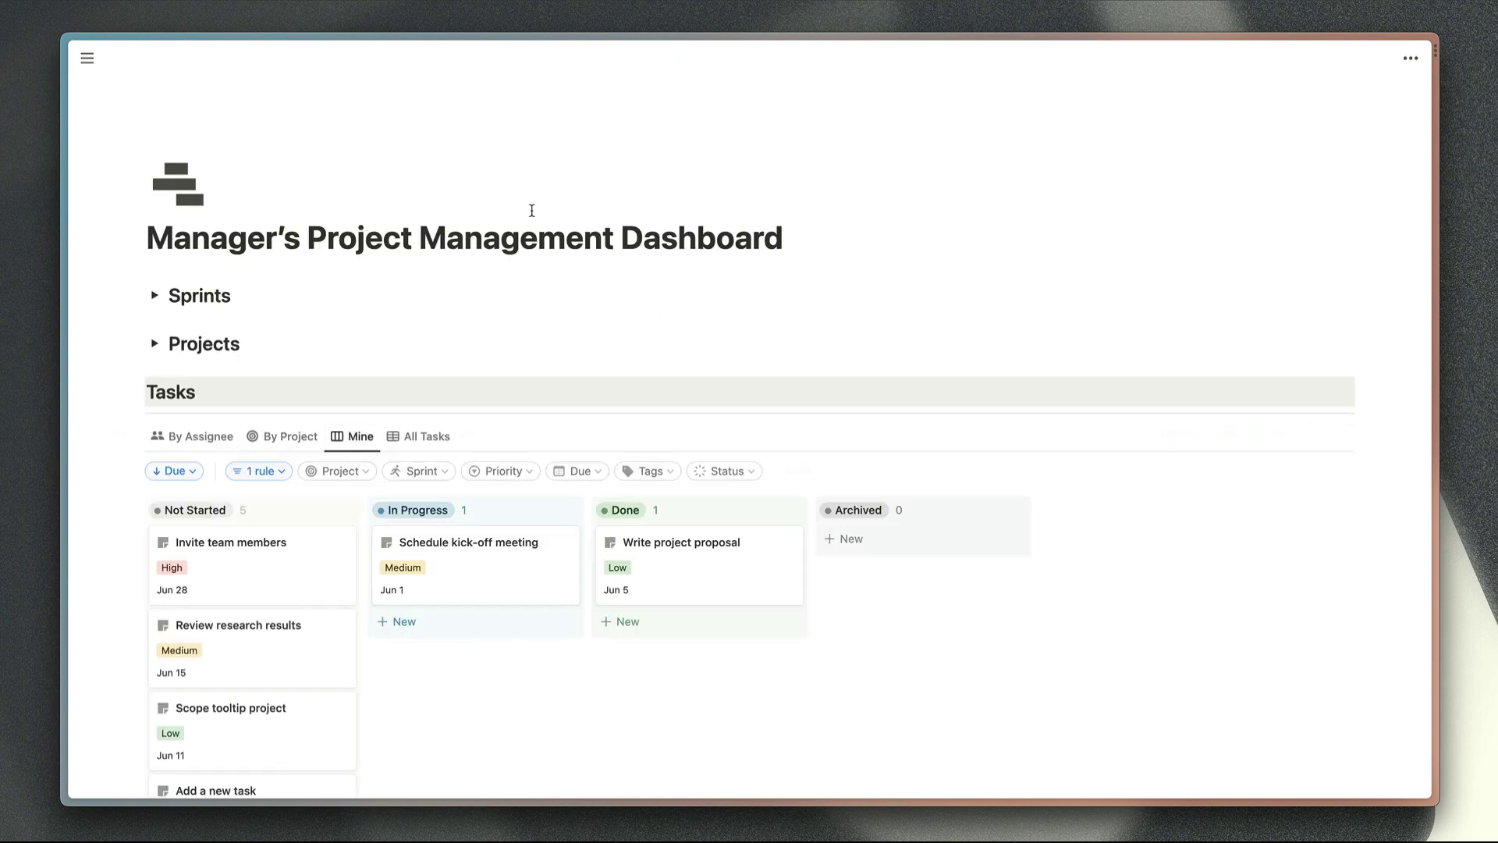
pyautogui.scroll(-3, 531, 209)
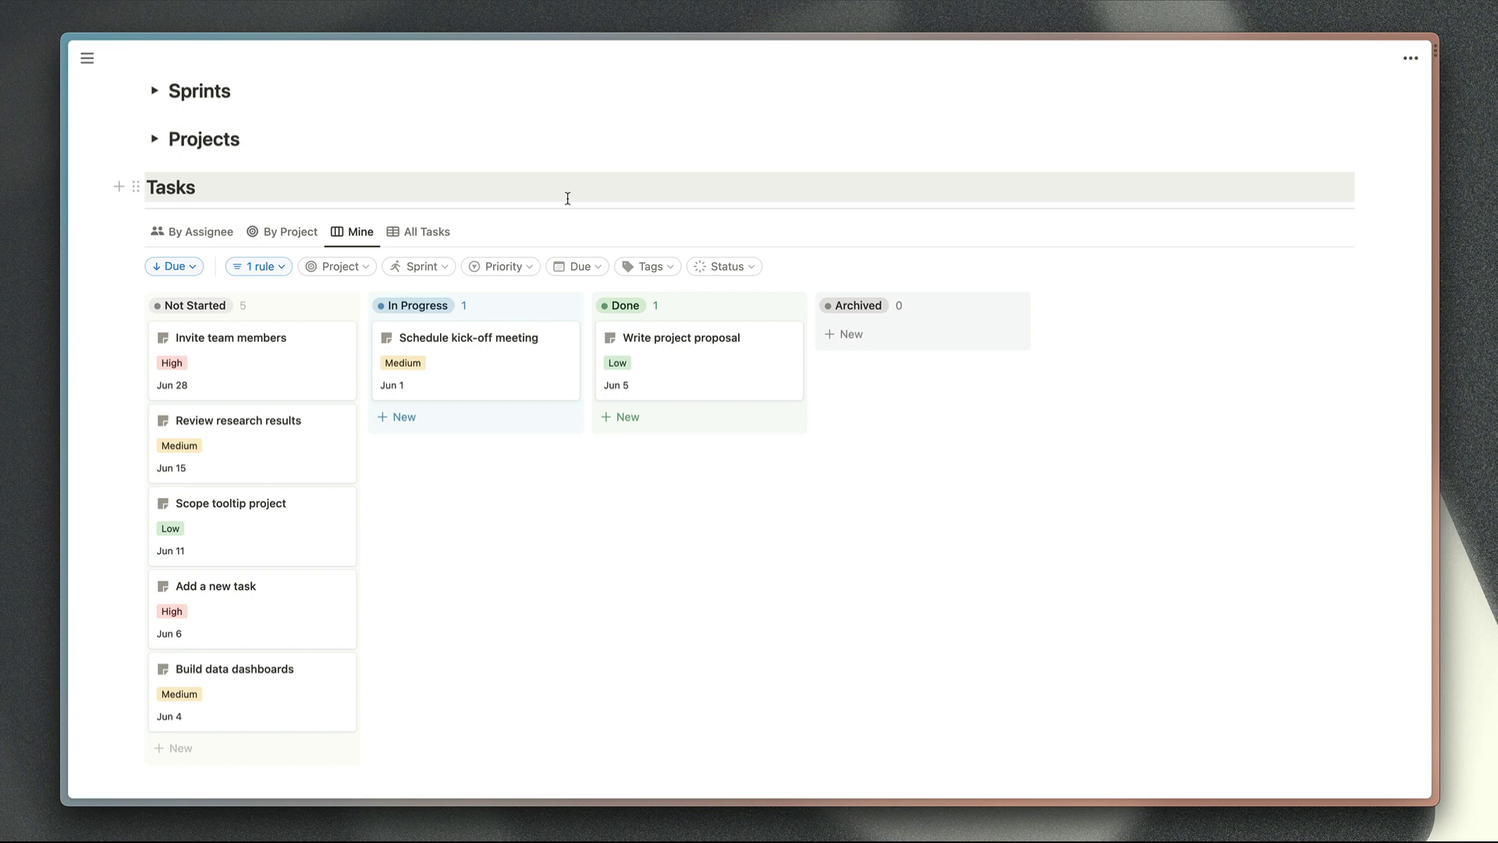
pyautogui.click(436, 231)
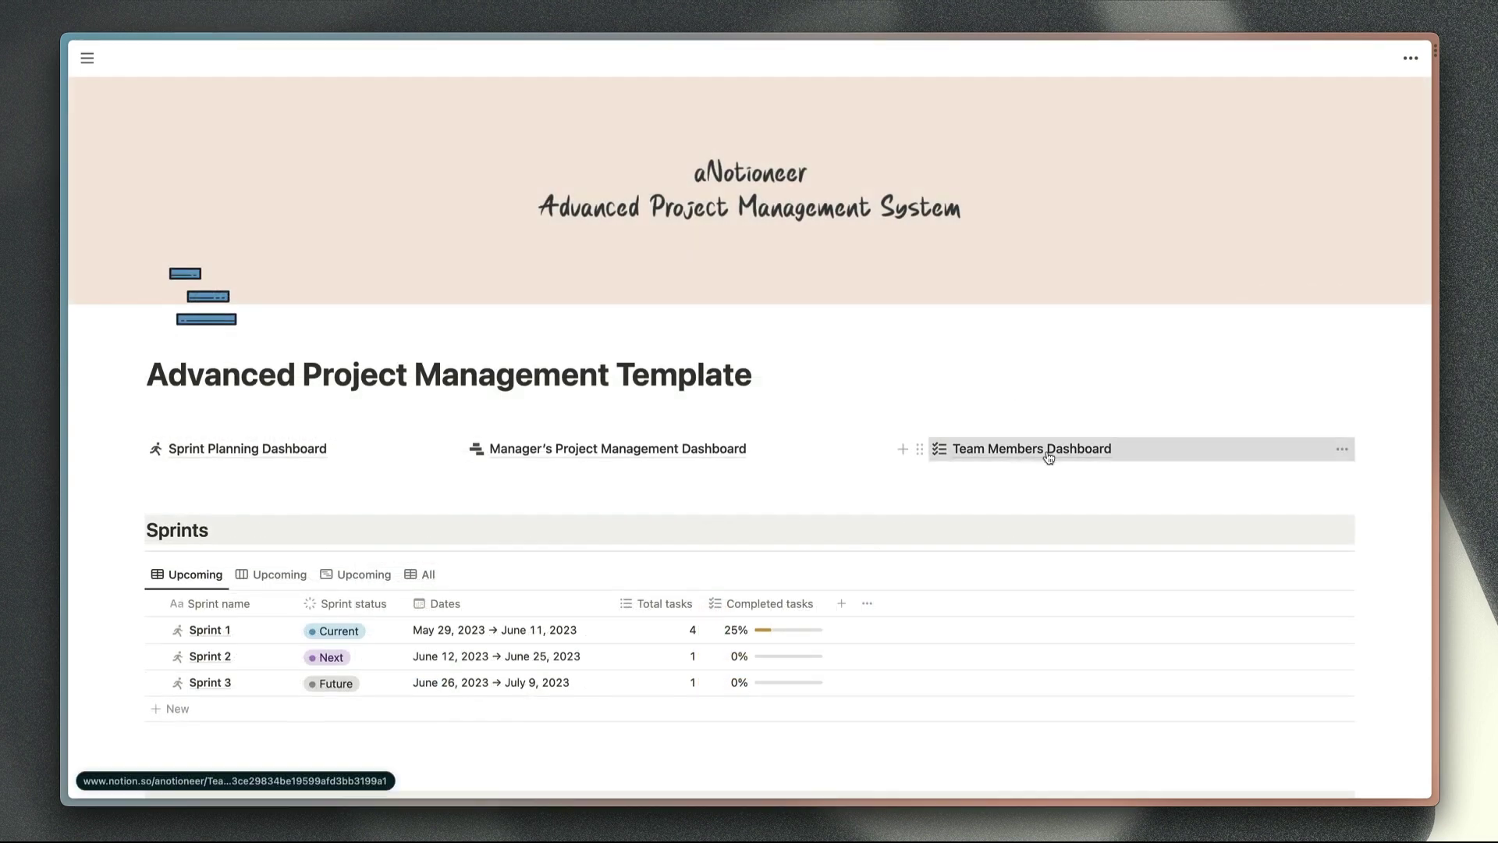
# - Open the Team Members Dashboard and examine the dates, current duration and completed tasks on the Sprint 1 card
pyautogui.click(1044, 447)
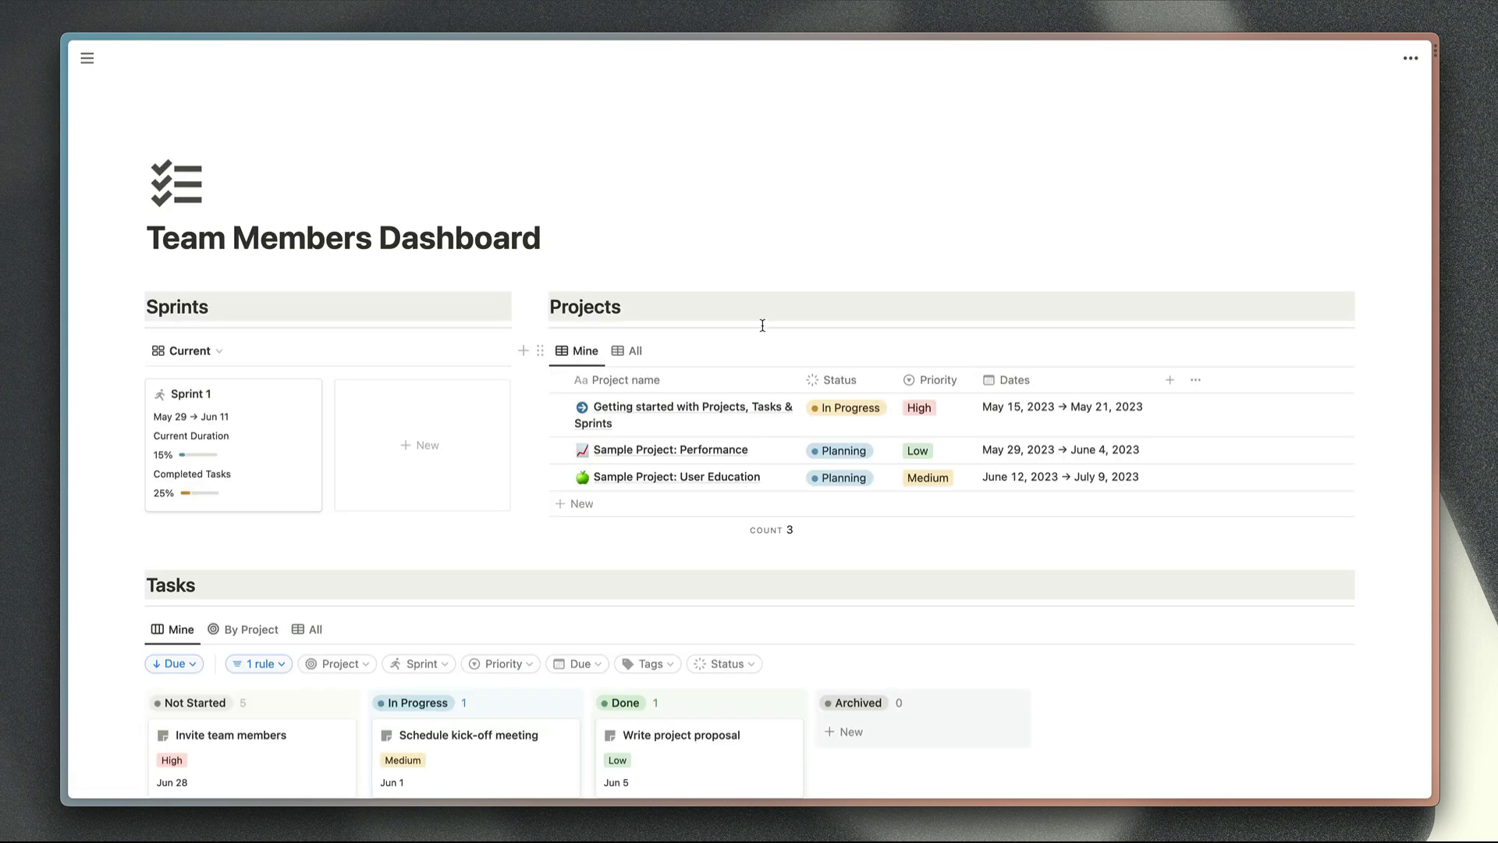
pyautogui.scroll(-3, 695, 228)
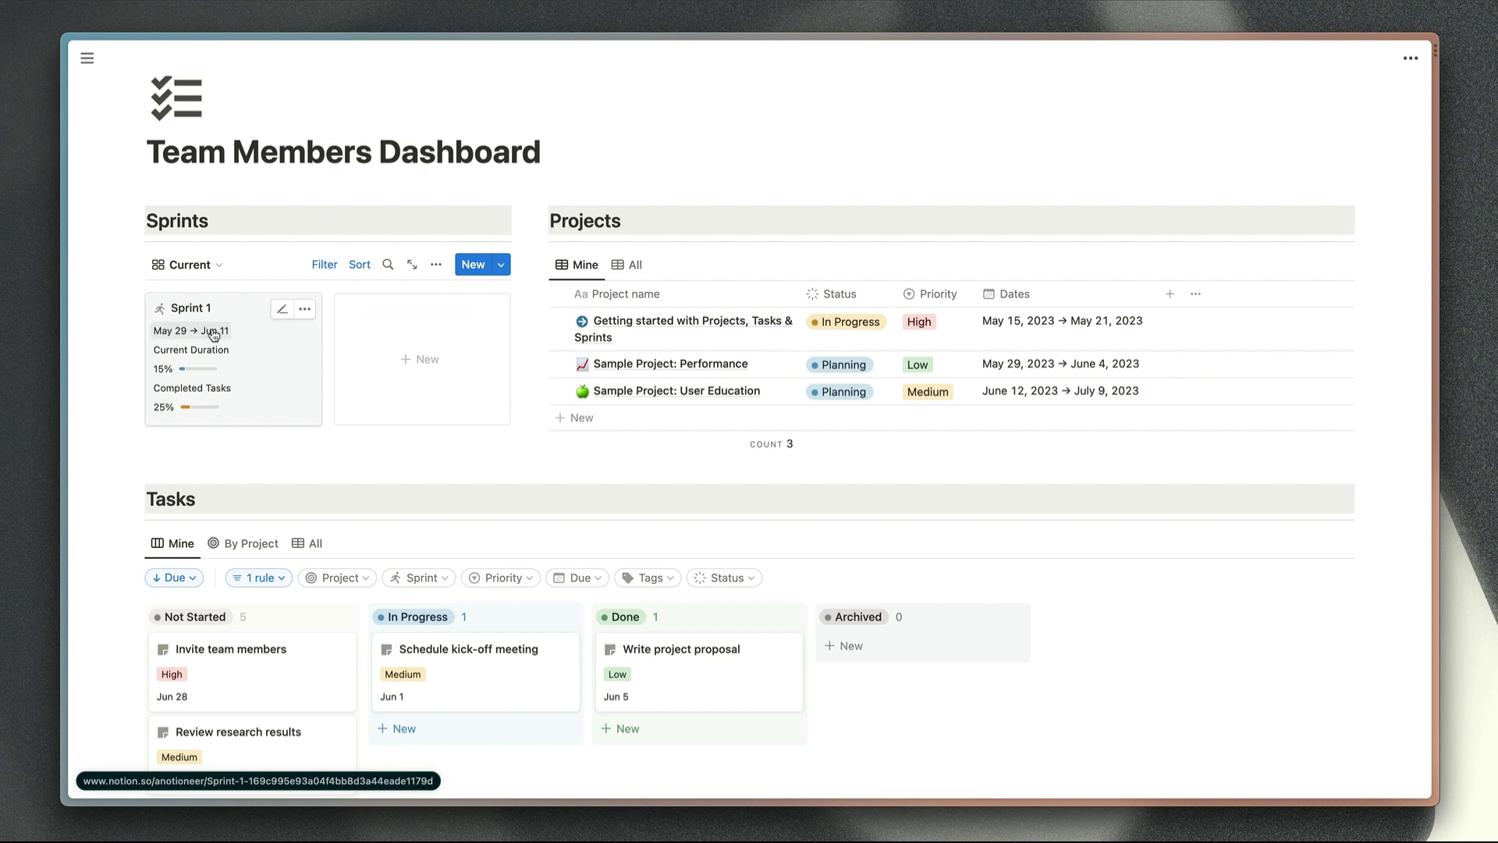
pyautogui.moveTo(212, 335)
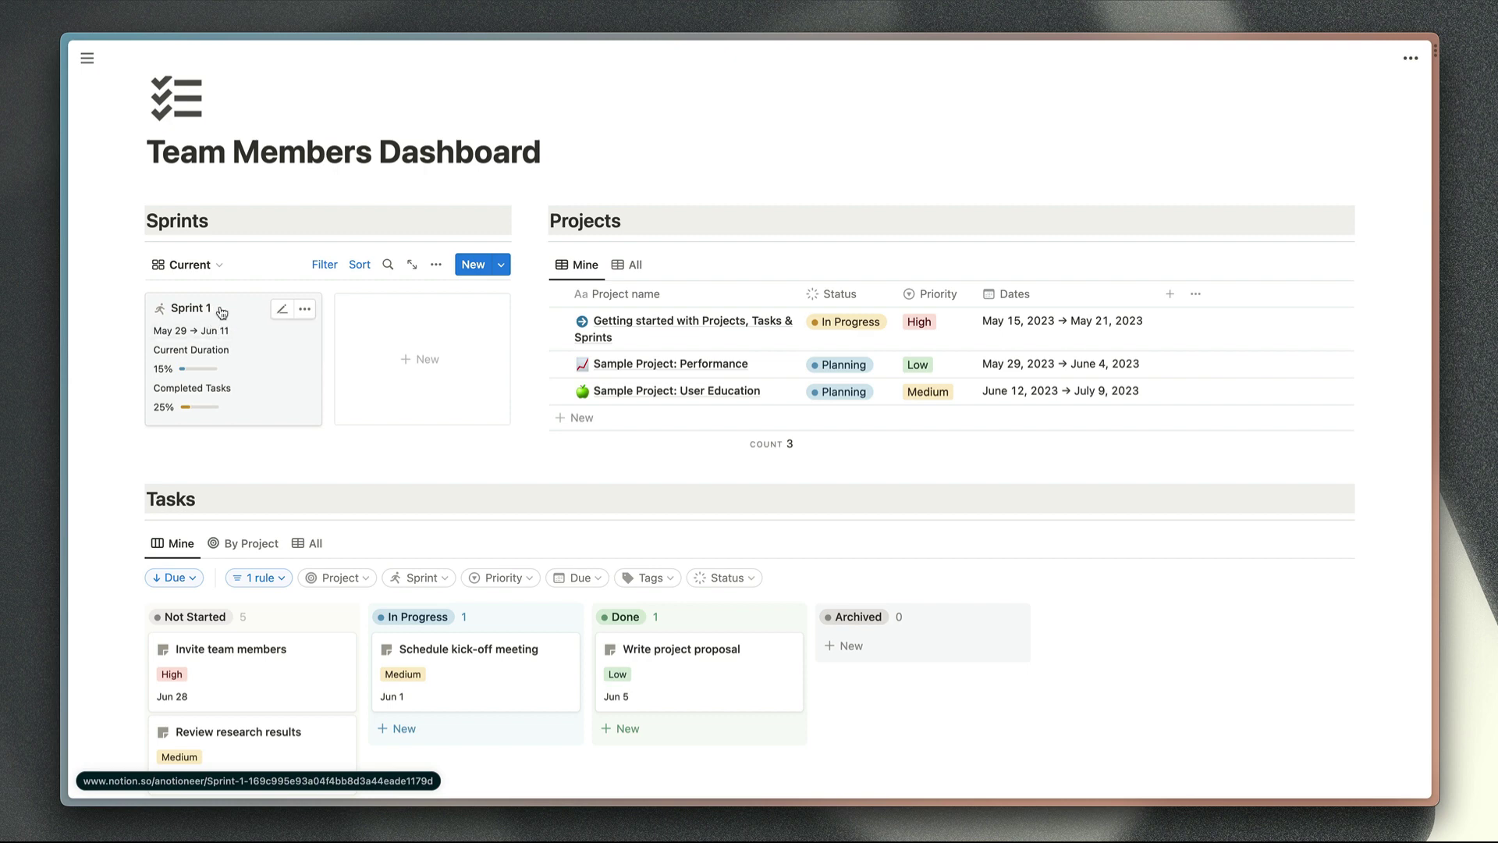
pyautogui.moveTo(199, 375)
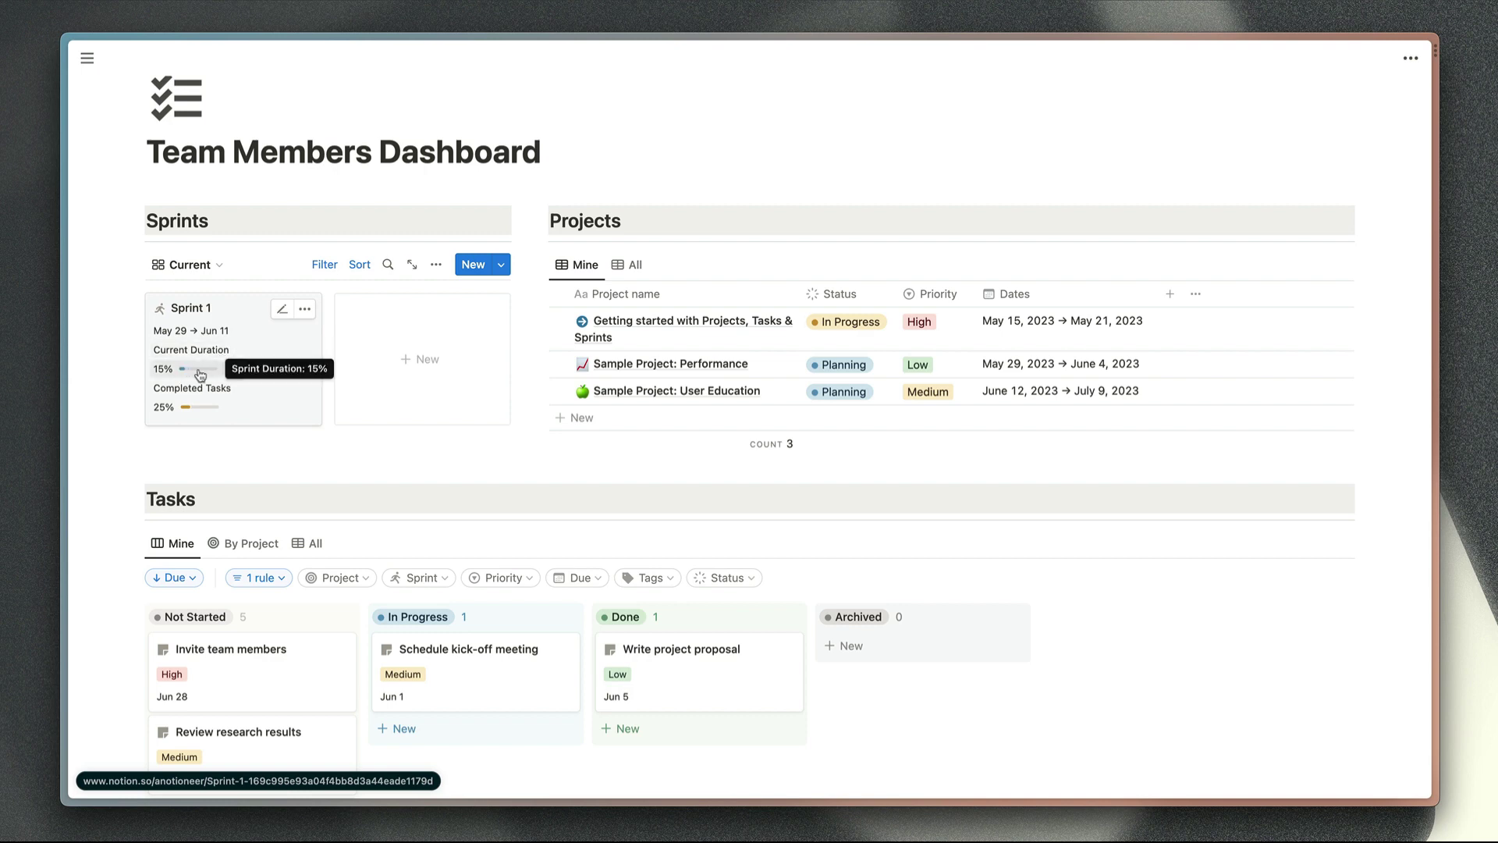
pyautogui.moveTo(197, 416)
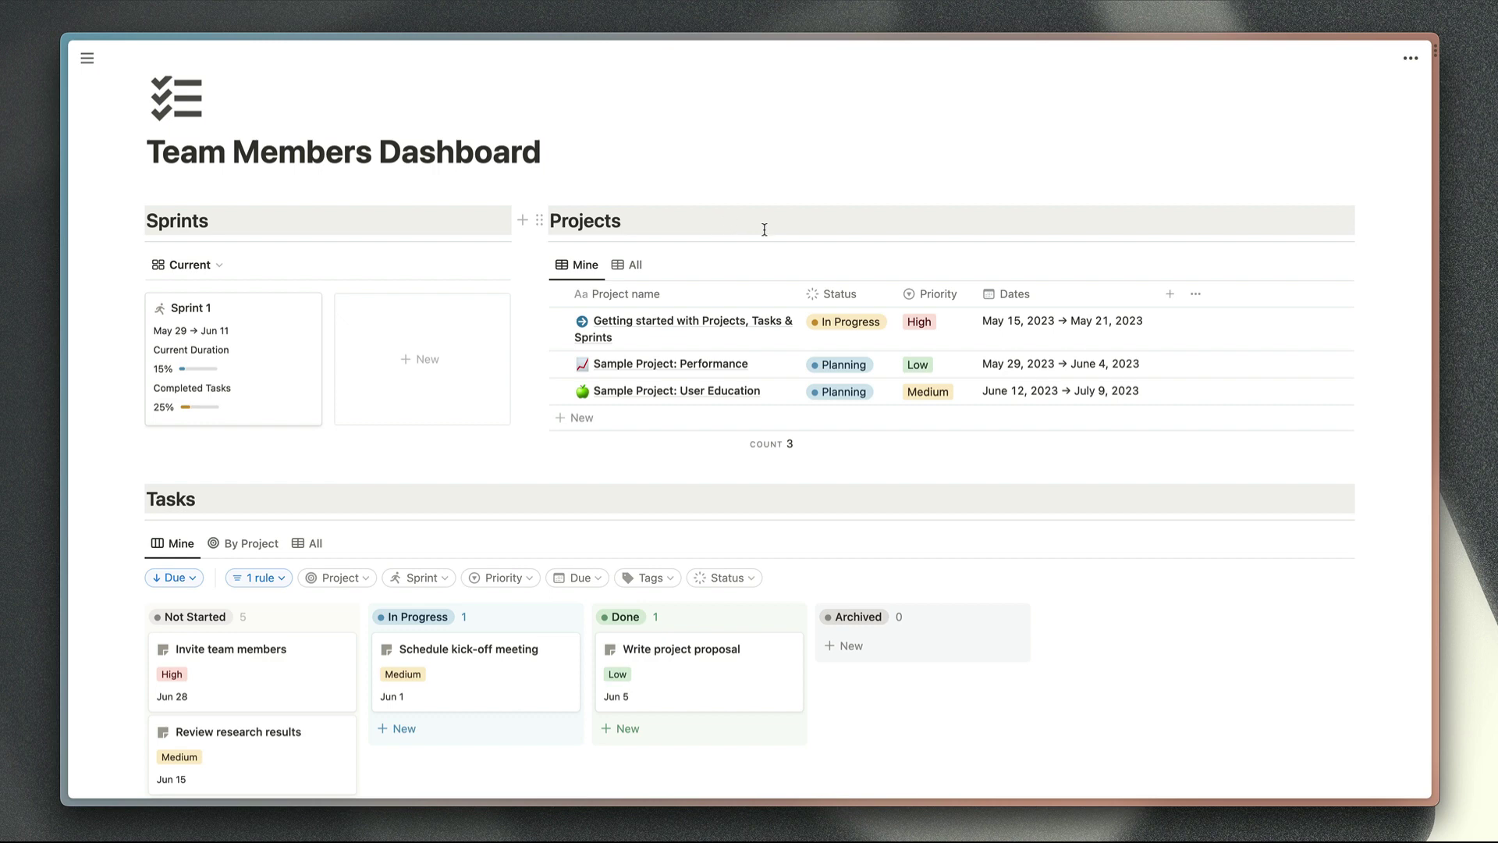
# - Check the sort settings of the Projects section's Mine view, show the All view, and return to Mine
pyautogui.click(1203, 266)
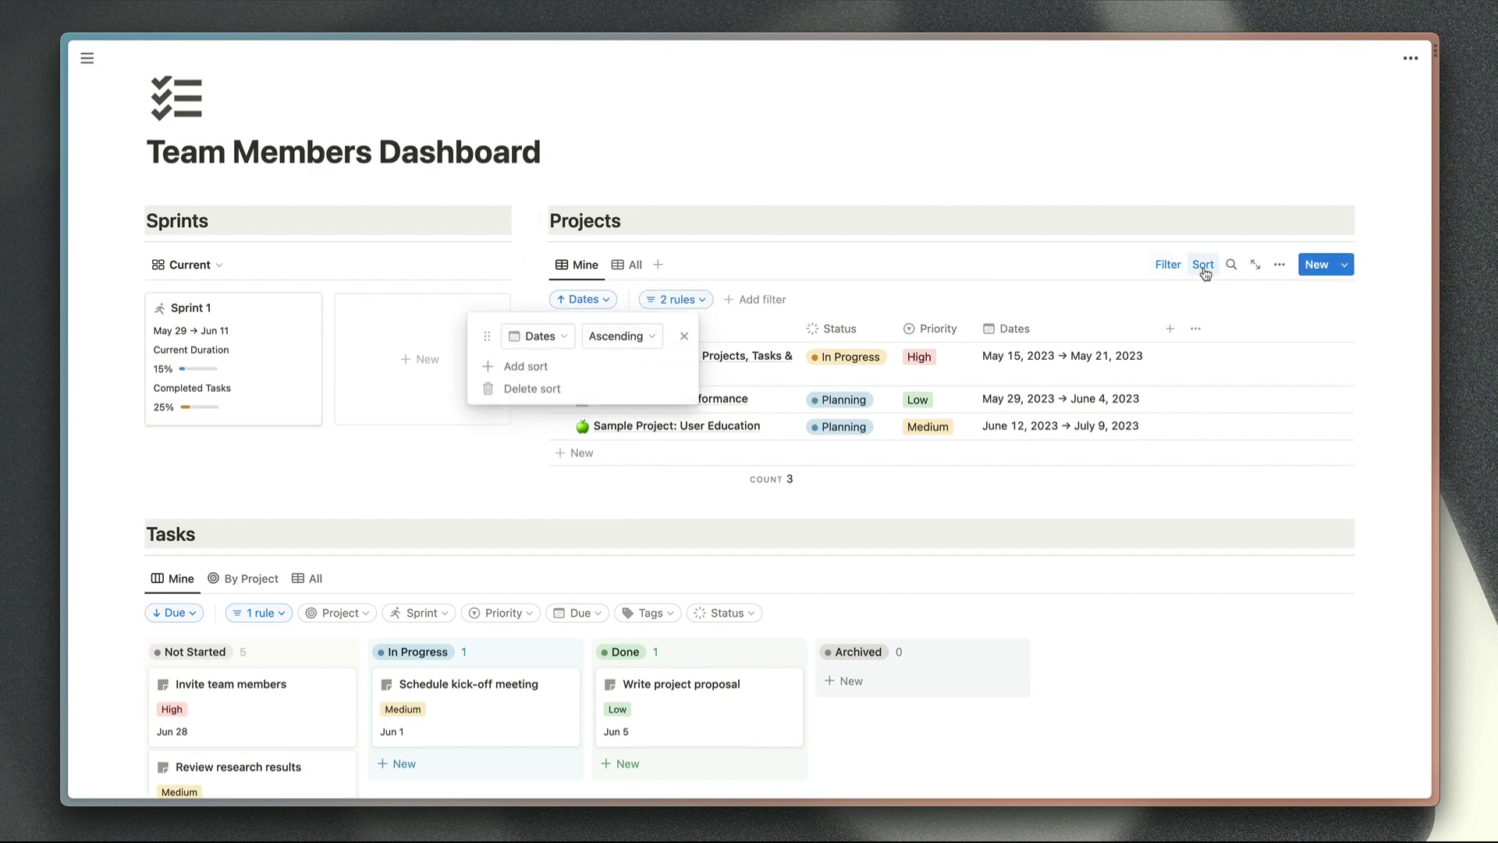
pyautogui.press('Escape')
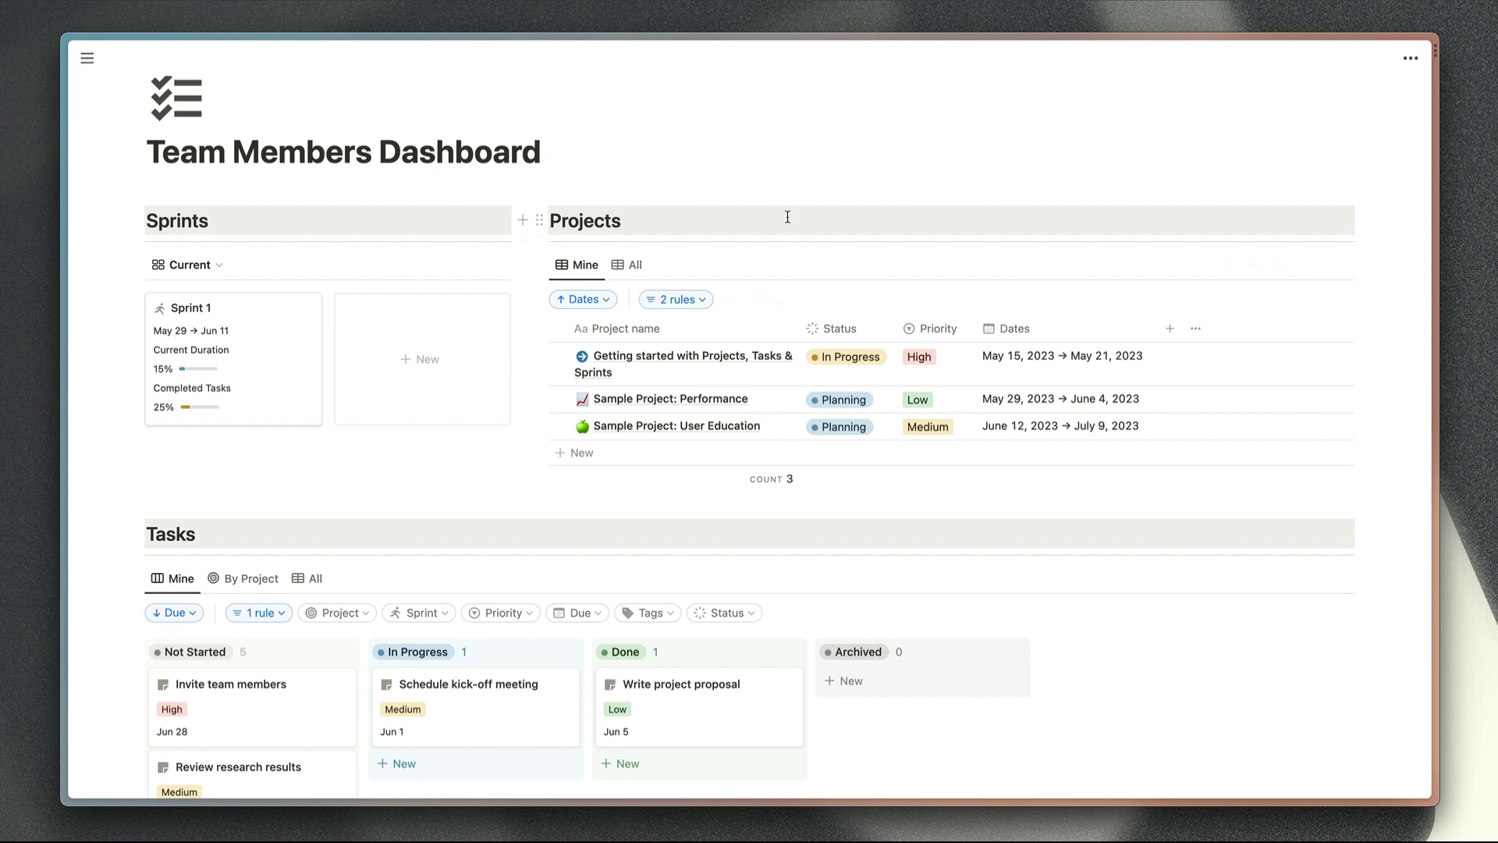
pyautogui.click(635, 266)
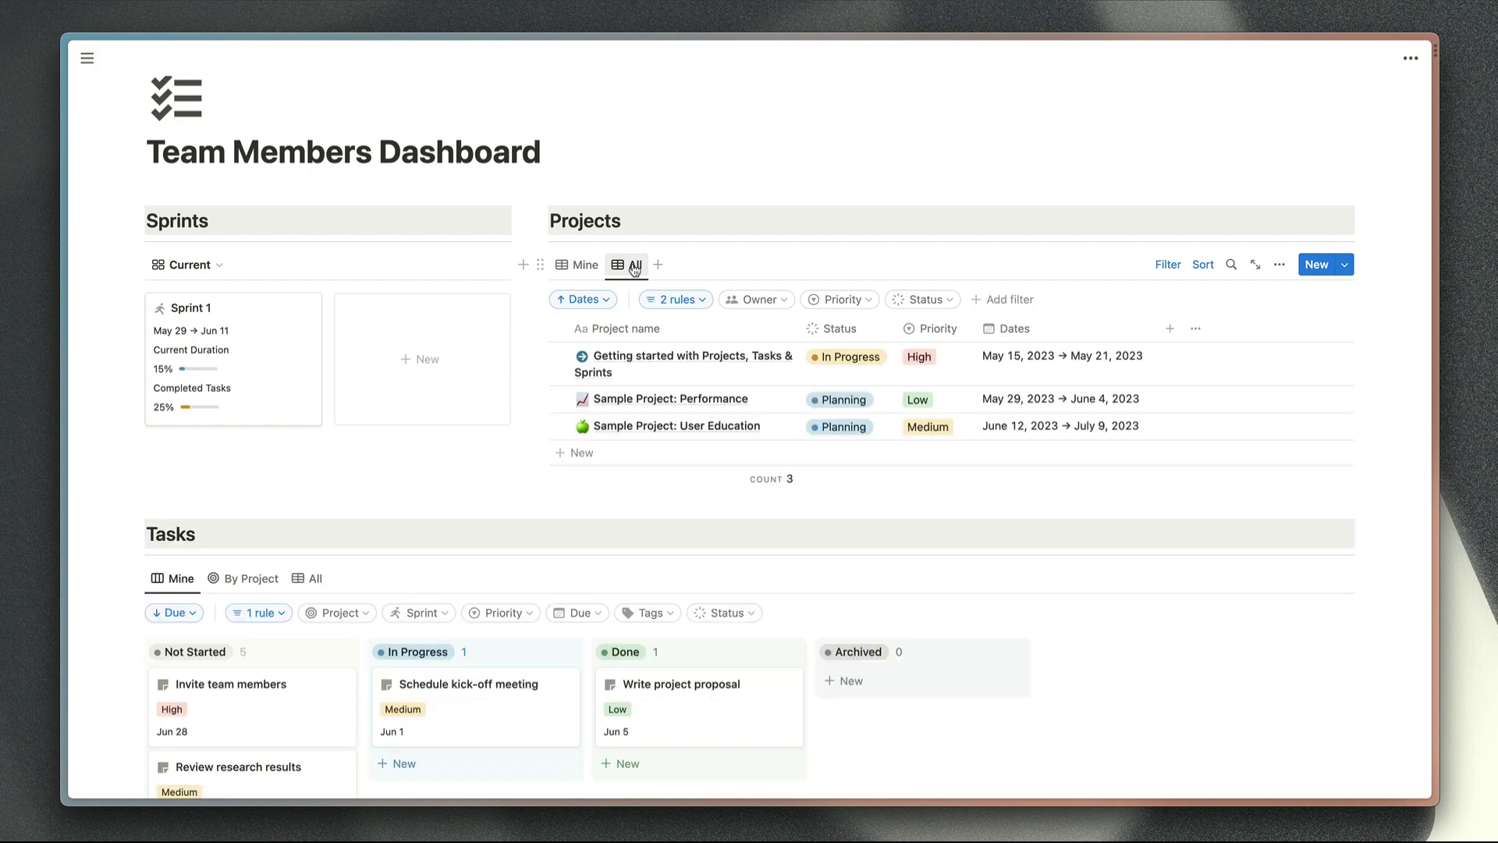
pyautogui.click(581, 264)
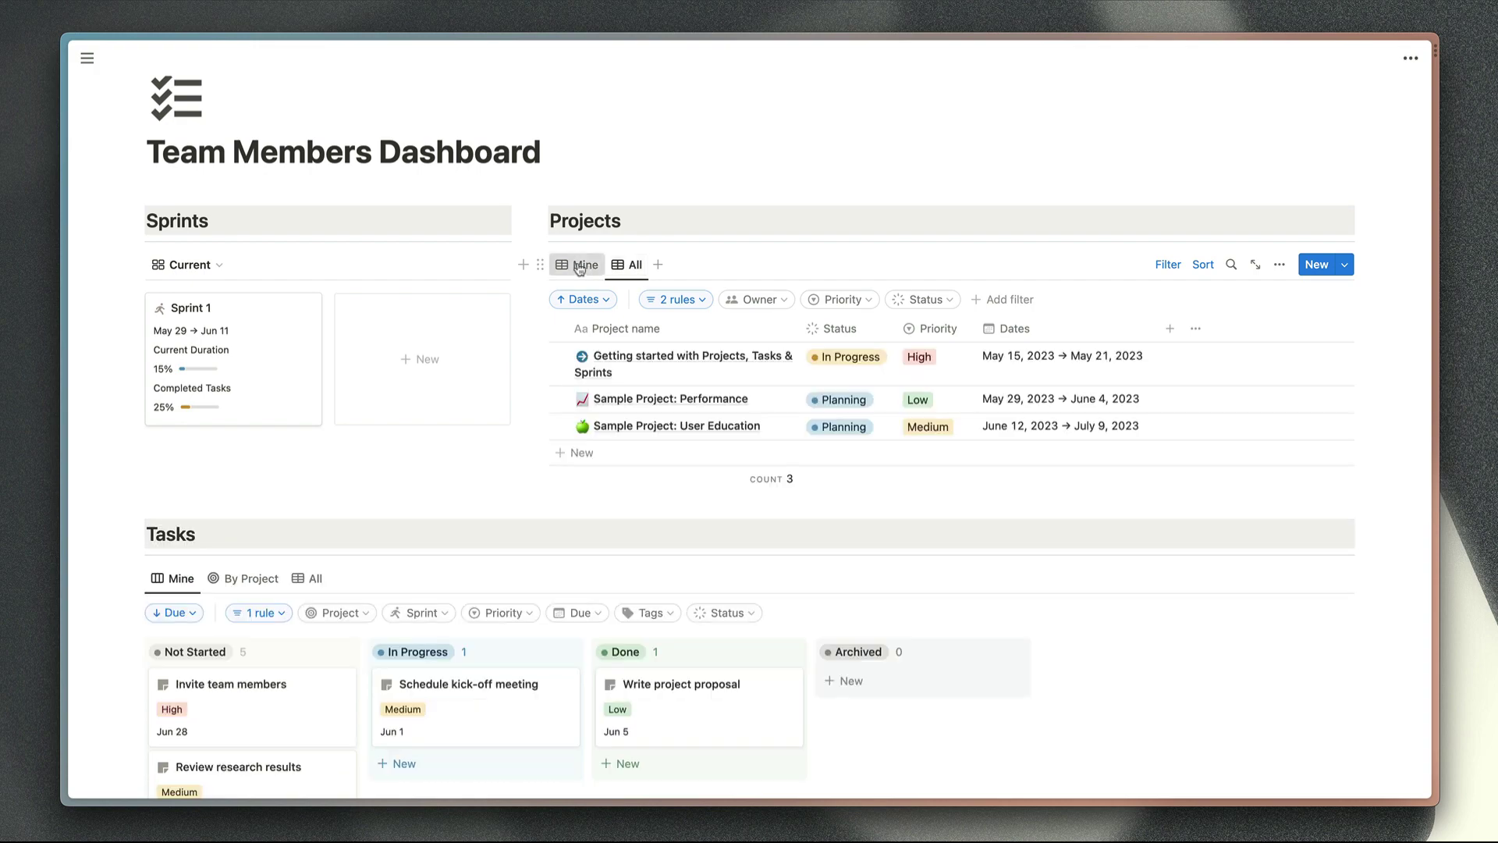
# - View the Tasks section by project, collapsing and expanding the Getting started and Sample Project: Performance groups
pyautogui.scroll(-4, 712, 216)
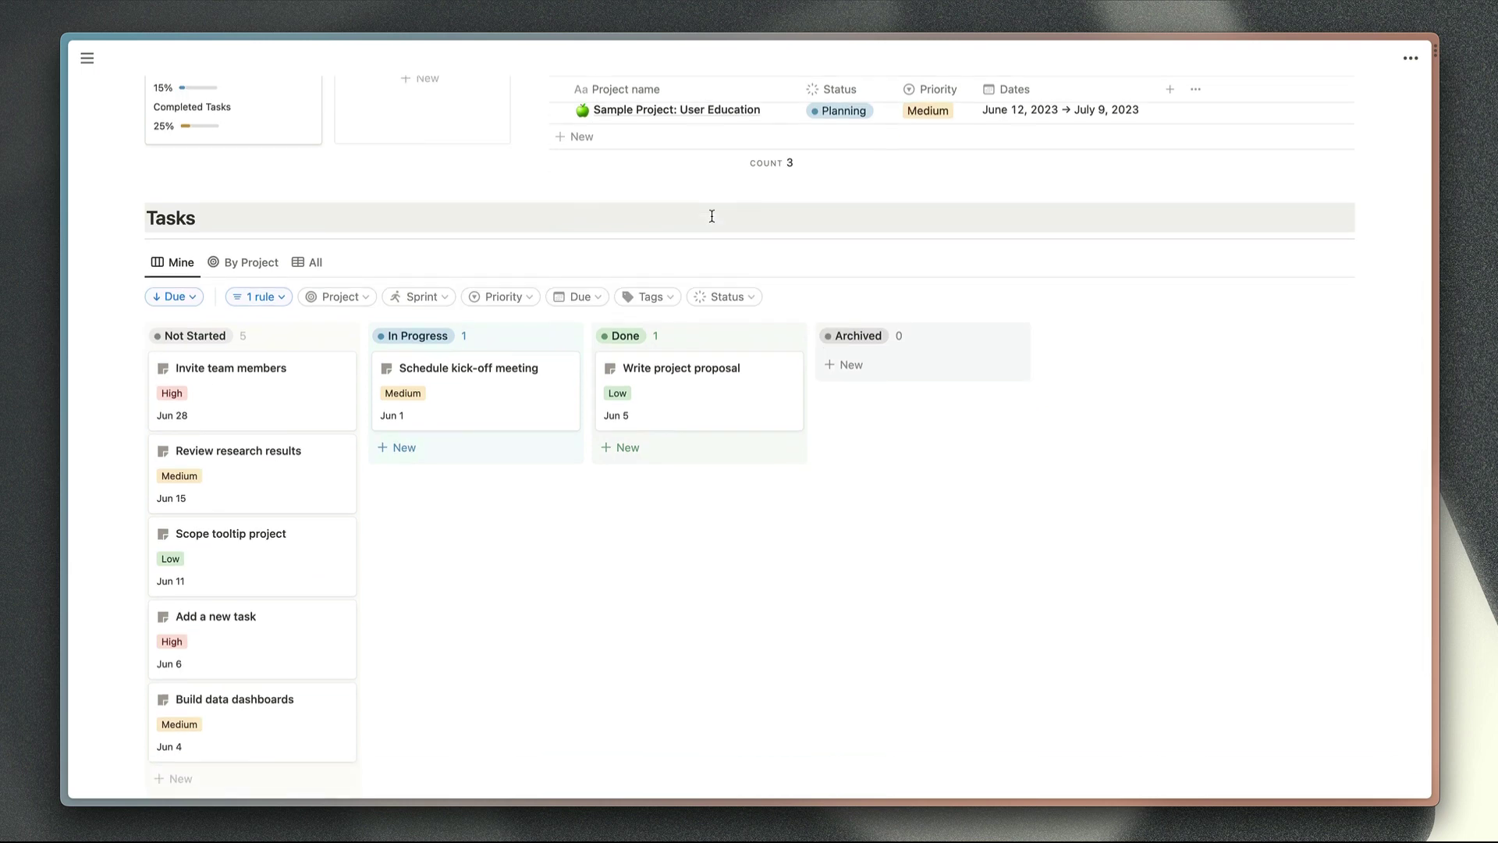
pyautogui.scroll(-1, 710, 214)
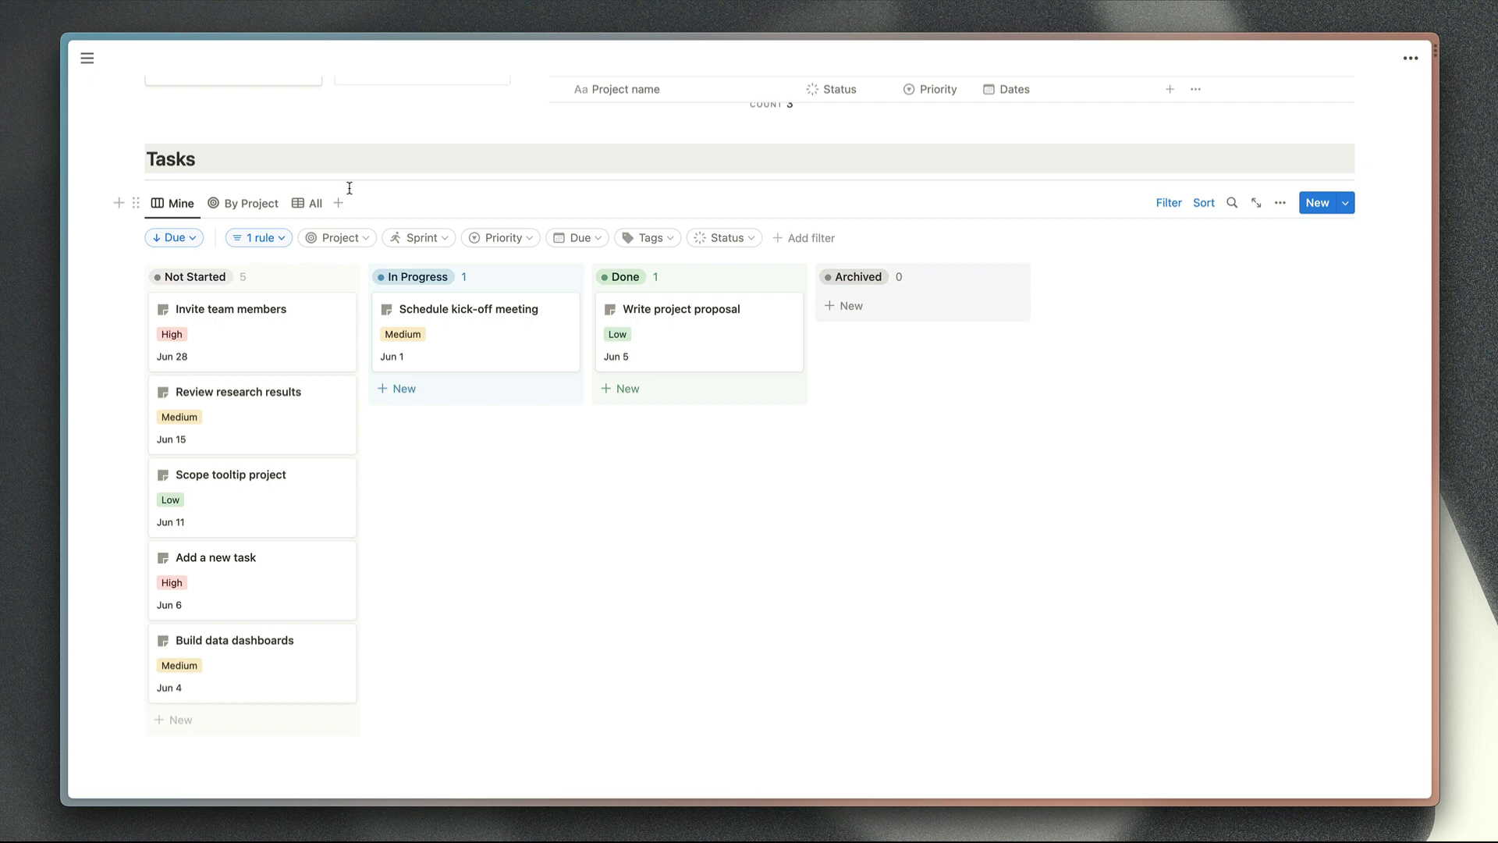
pyautogui.click(249, 205)
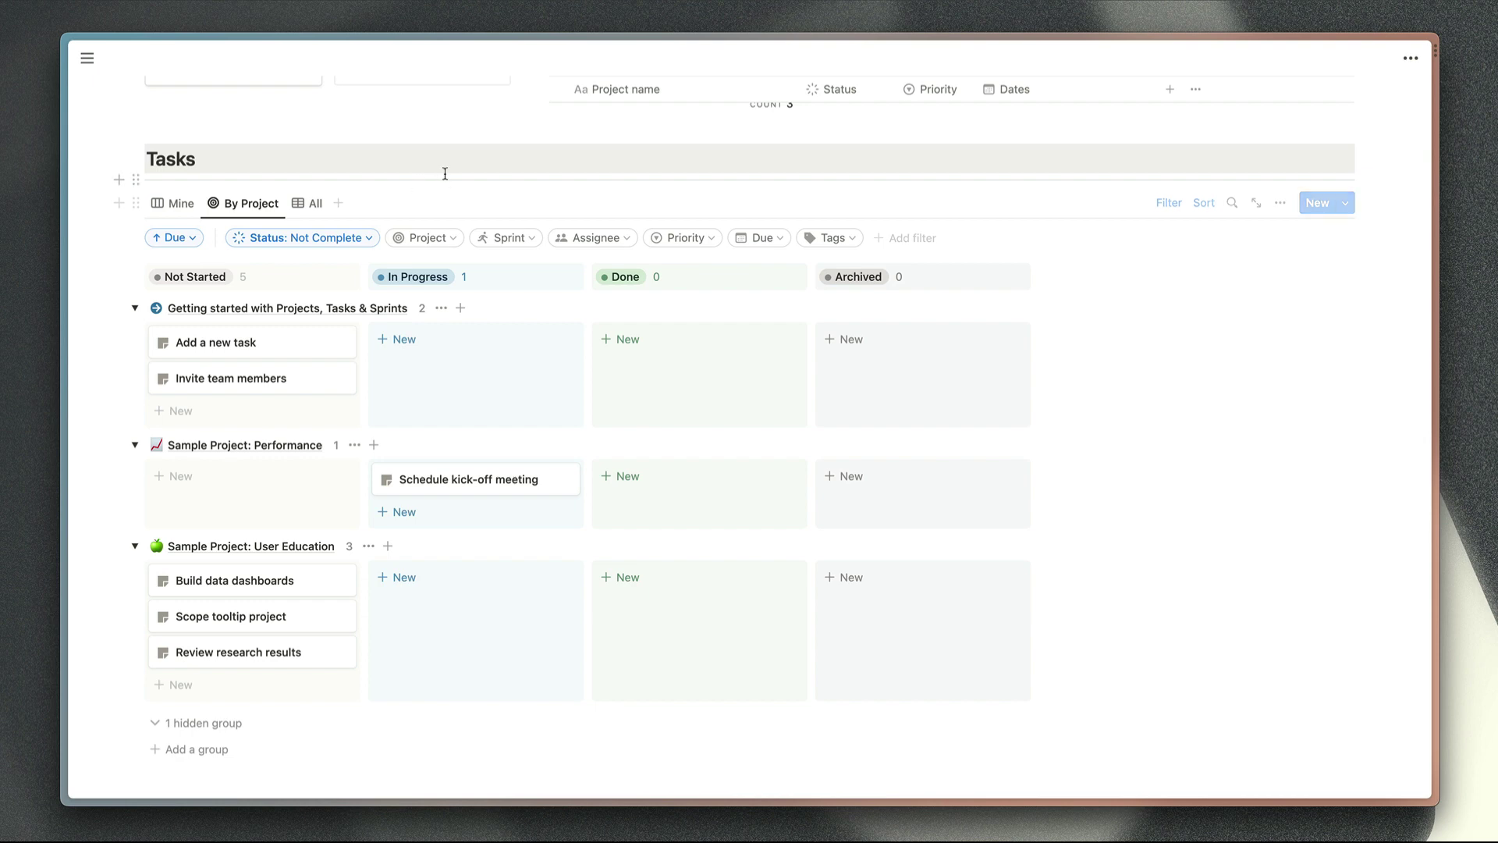
pyautogui.click(134, 307)
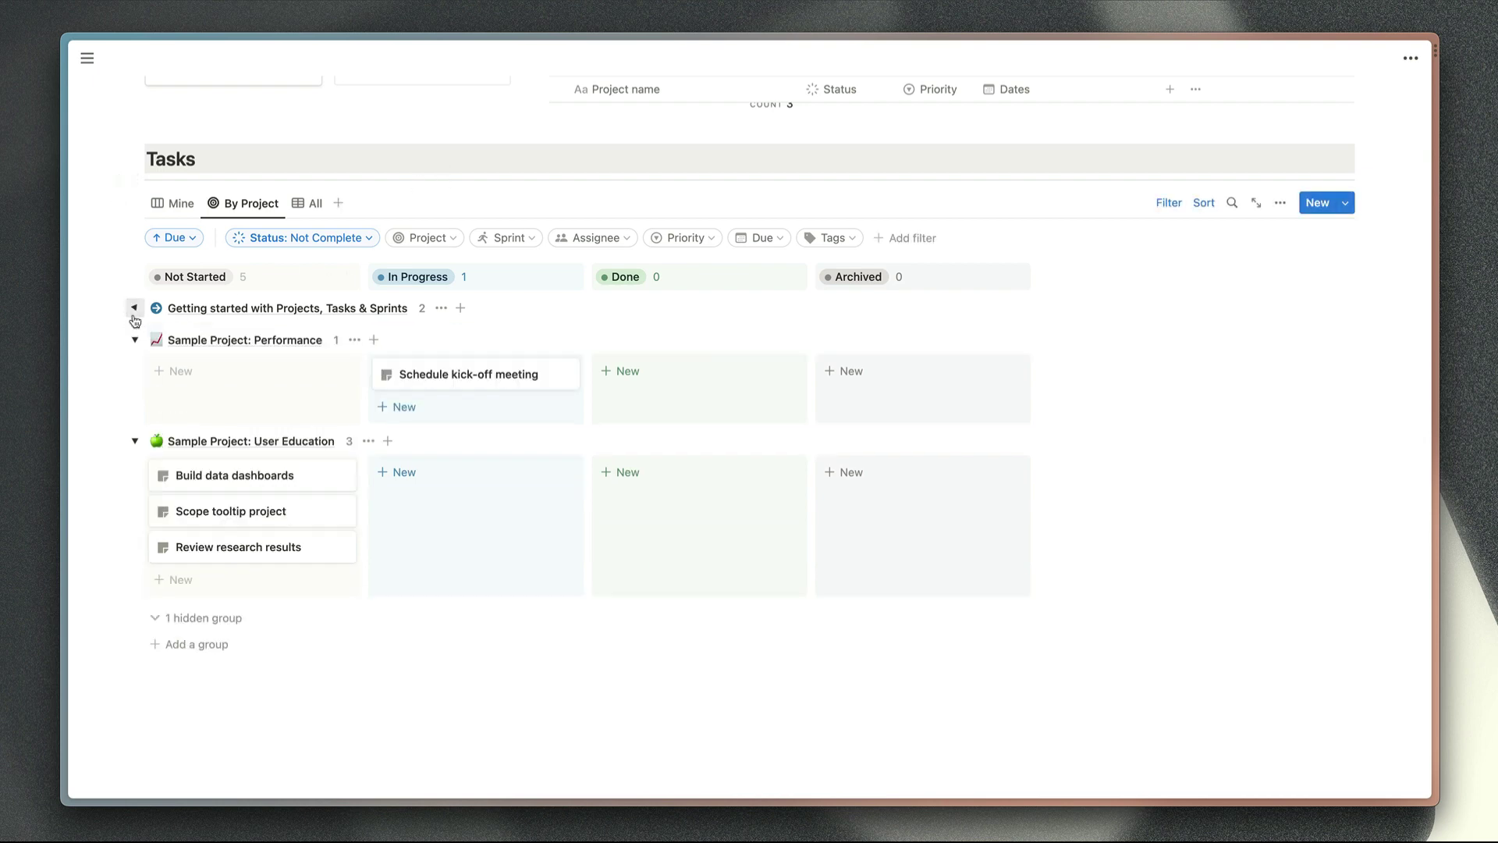
pyautogui.click(135, 339)
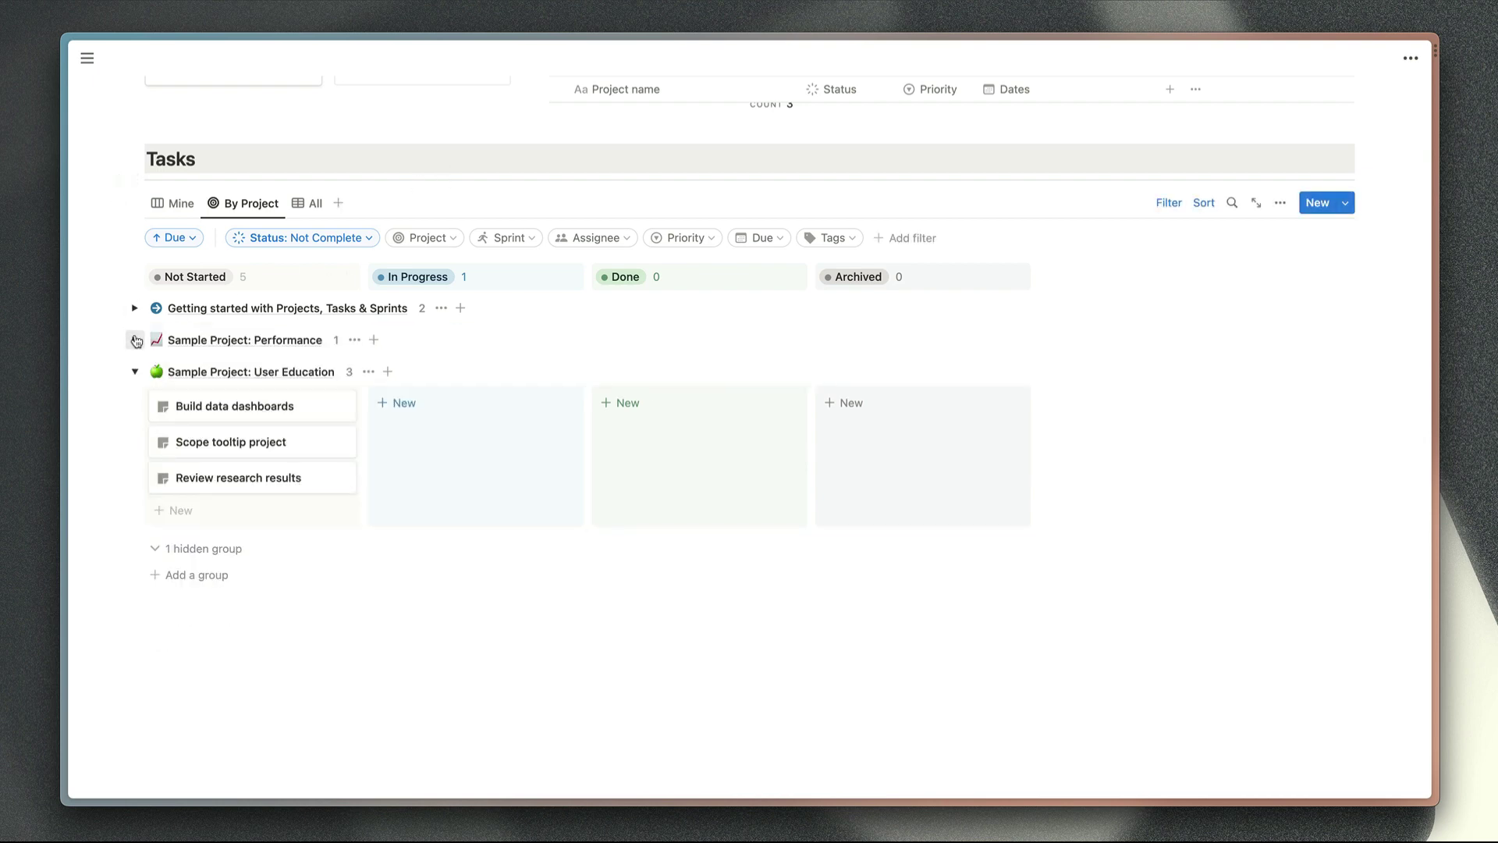
pyautogui.click(135, 340)
pyautogui.click(135, 307)
# - Show the All view of the Team Members Dashboard's tasks and look it over
pyautogui.click(310, 203)
pyautogui.scroll(-3, 658, 271)
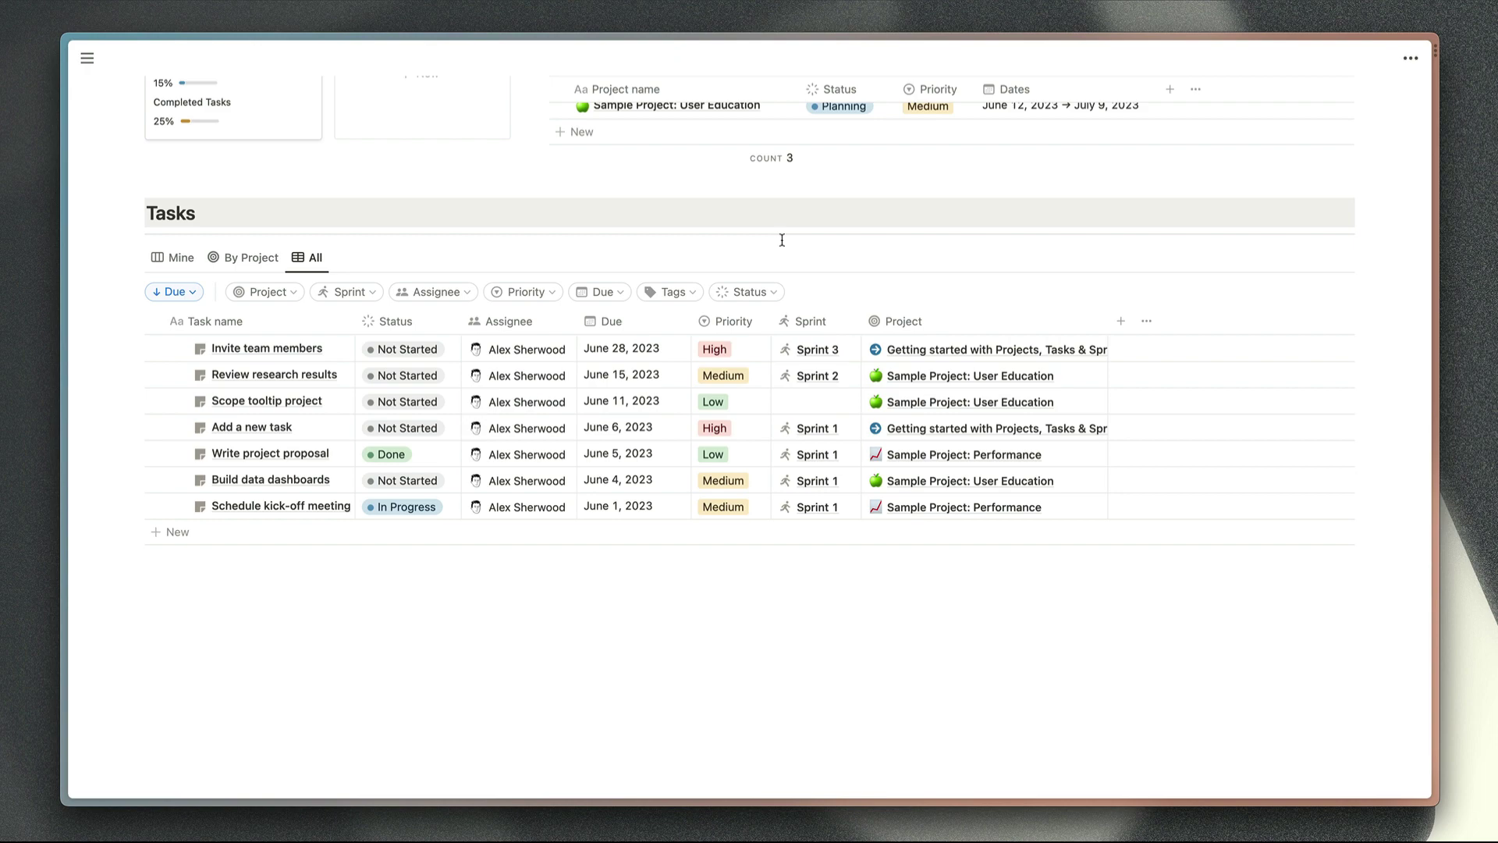
pyautogui.scroll(5, 782, 239)
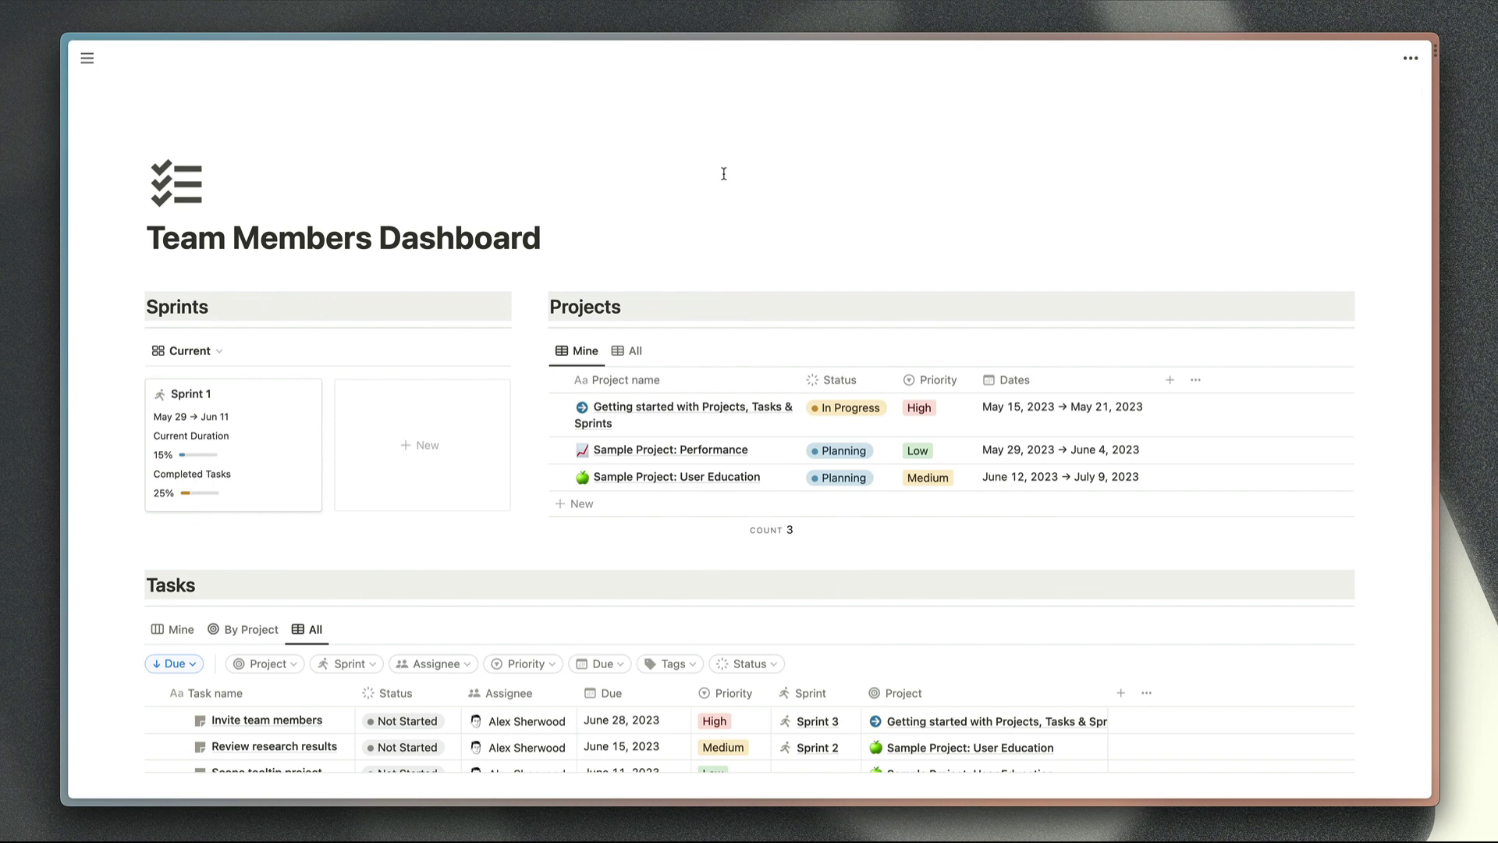
# - Return to the Advanced Project Management Template page and look over its sections down to the Tasks database
pyautogui.press('super+bracketleft')
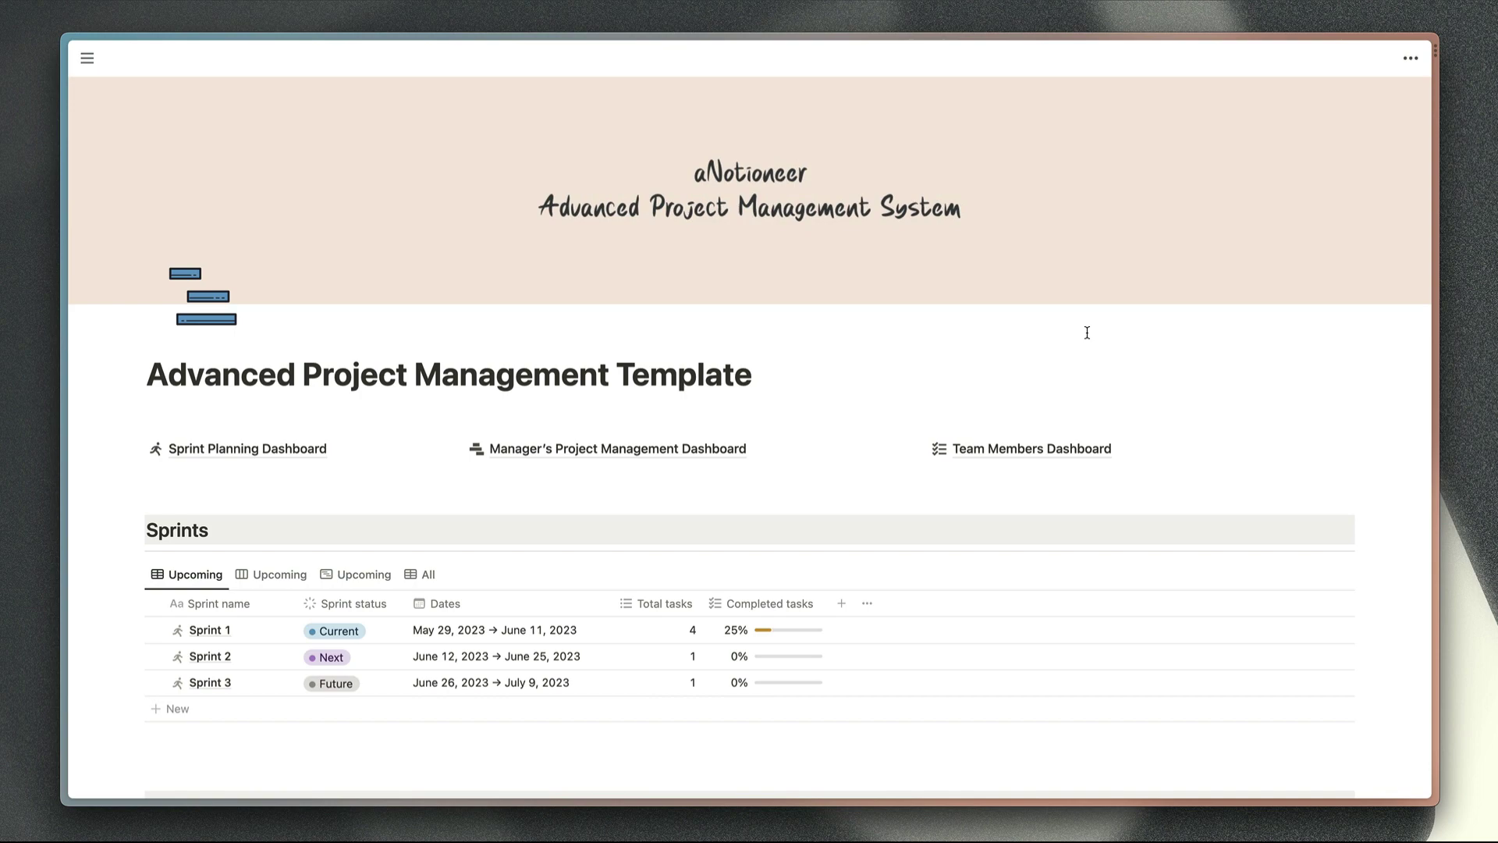
pyautogui.scroll(-10, 1088, 332)
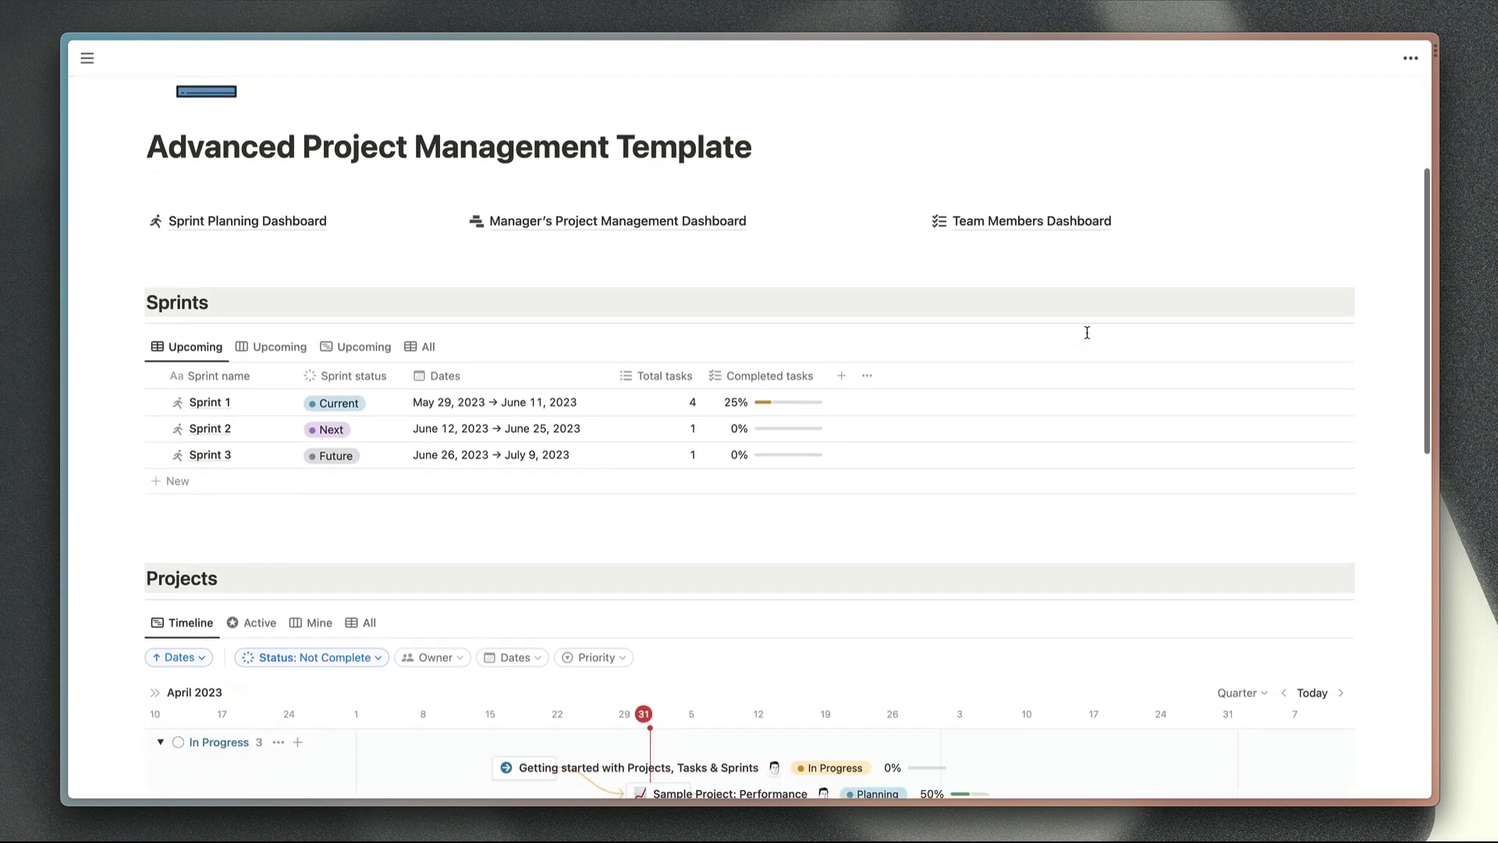
pyautogui.scroll(-3, 1087, 333)
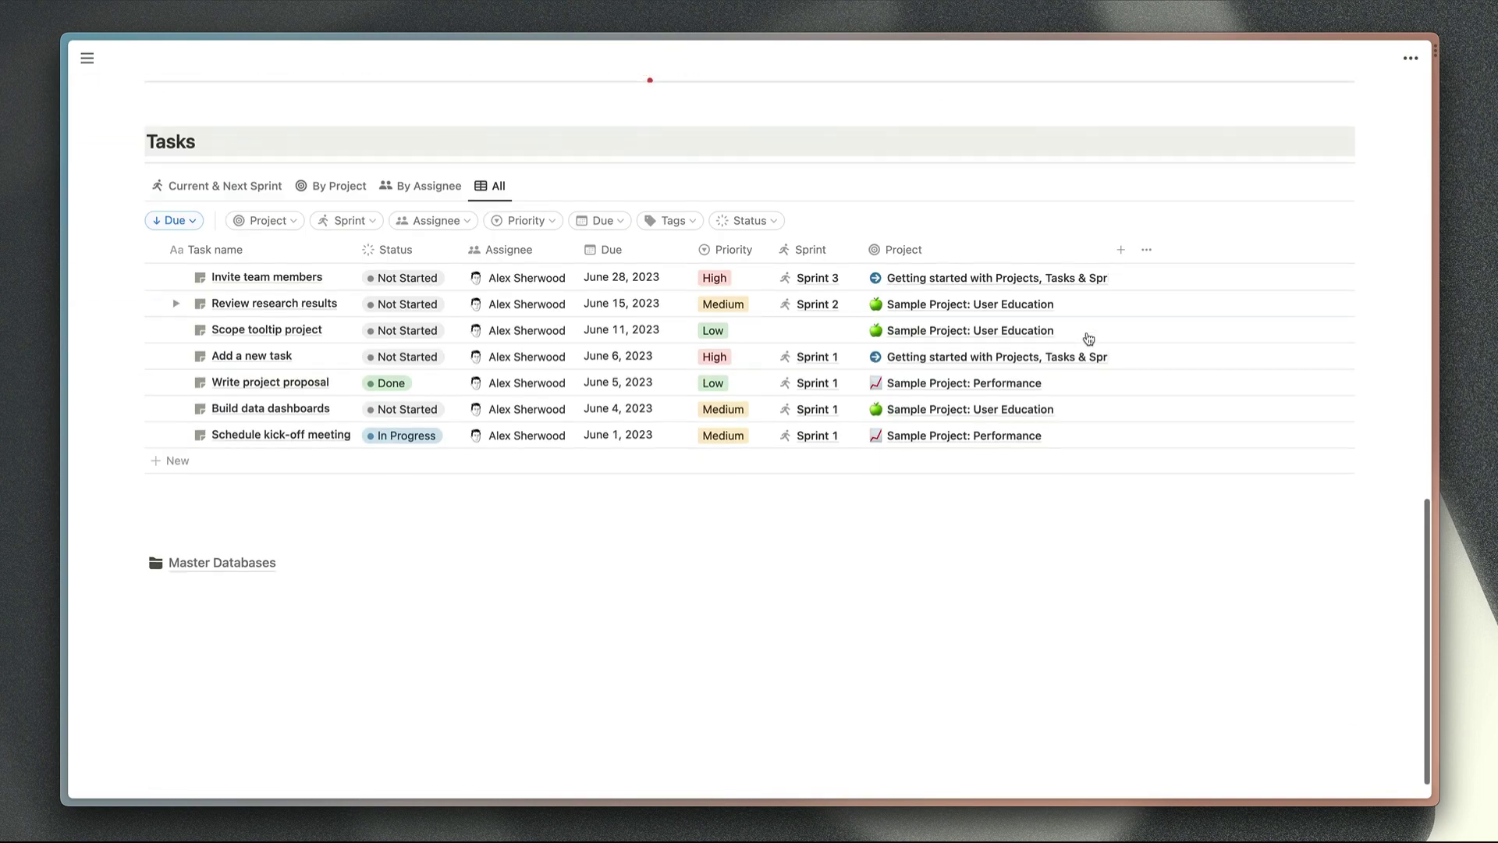
pyautogui.scroll(1, 1288, 295)
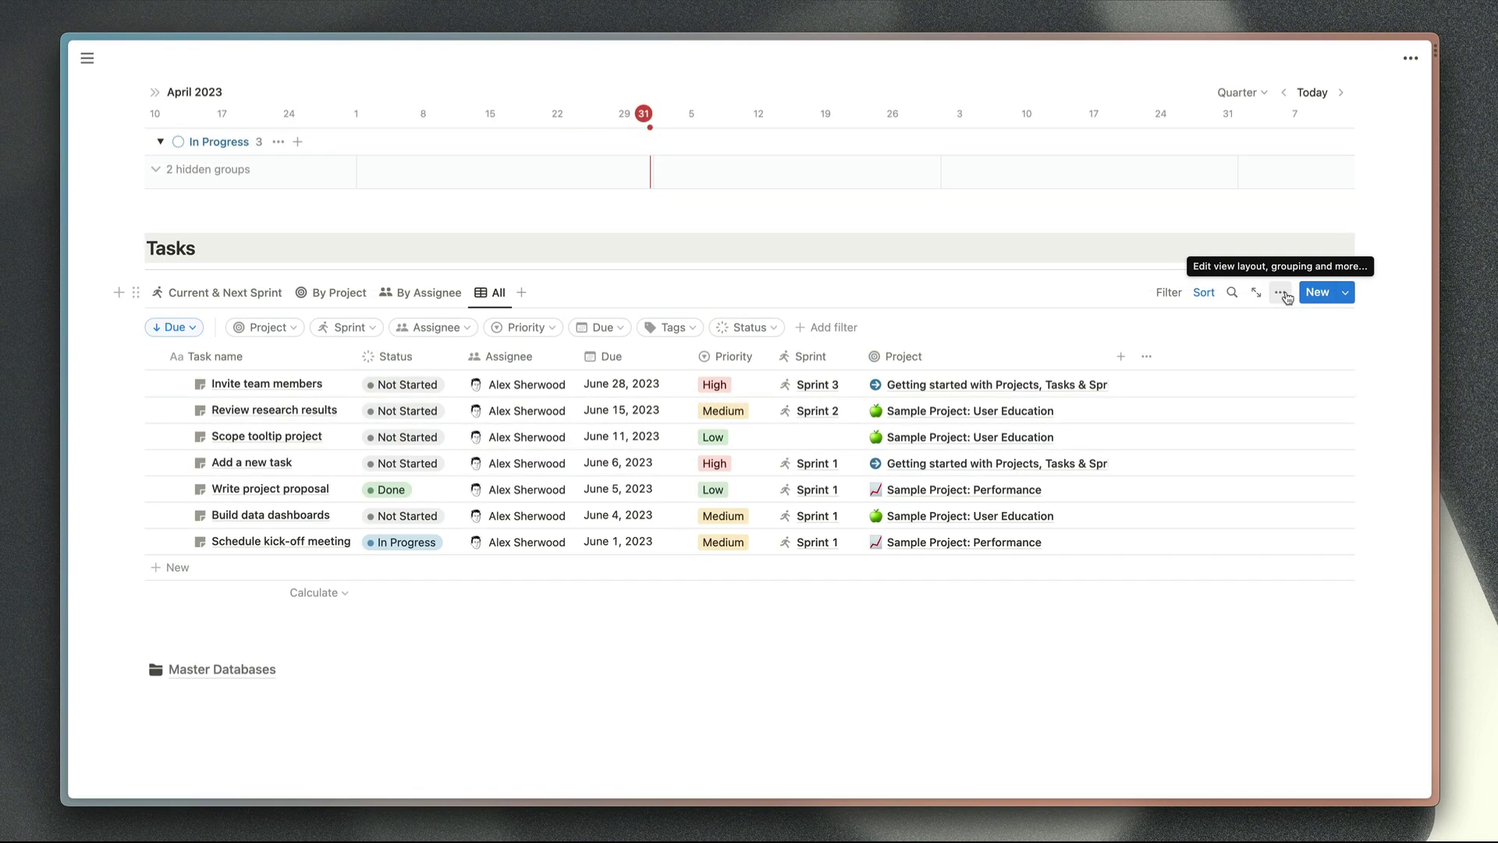
# - Draft a Slack notification for the Tasks database triggered when Status is set to Done, and close it without creating it
pyautogui.click(1282, 293)
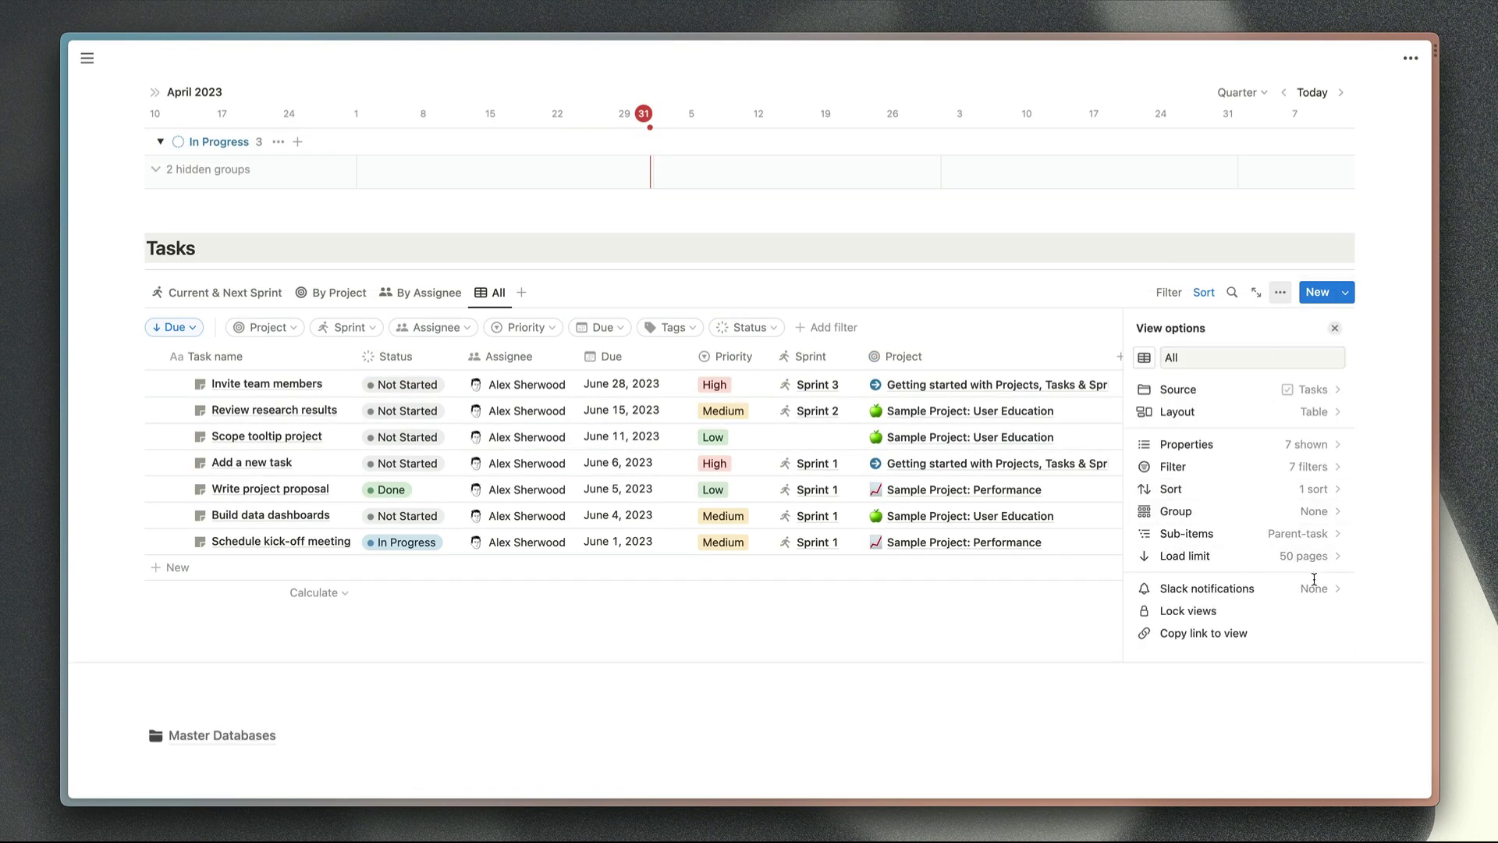
pyautogui.click(1315, 590)
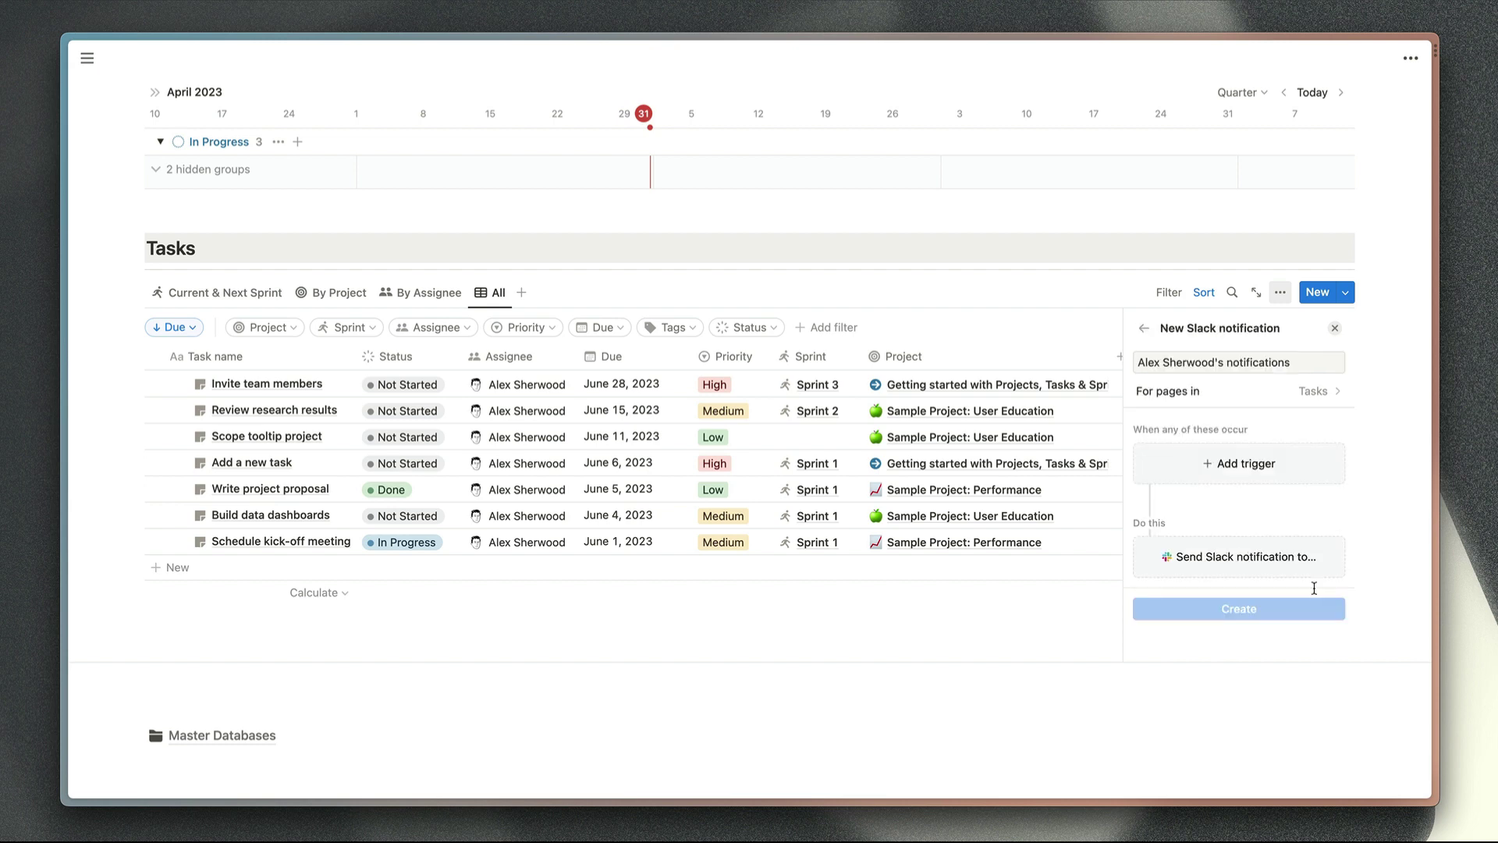
pyautogui.click(1277, 479)
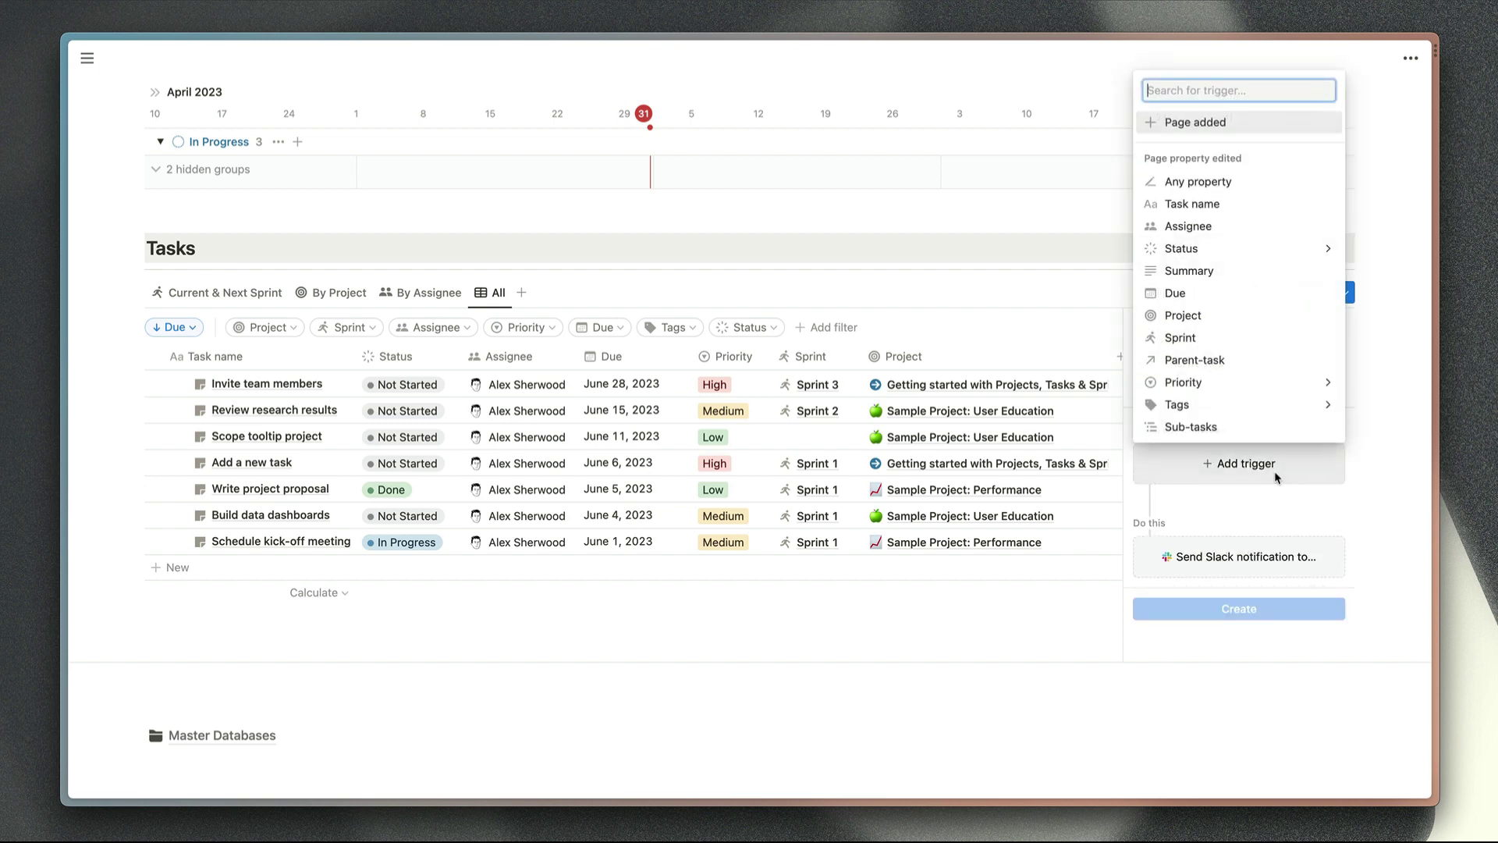
pyautogui.click(1279, 249)
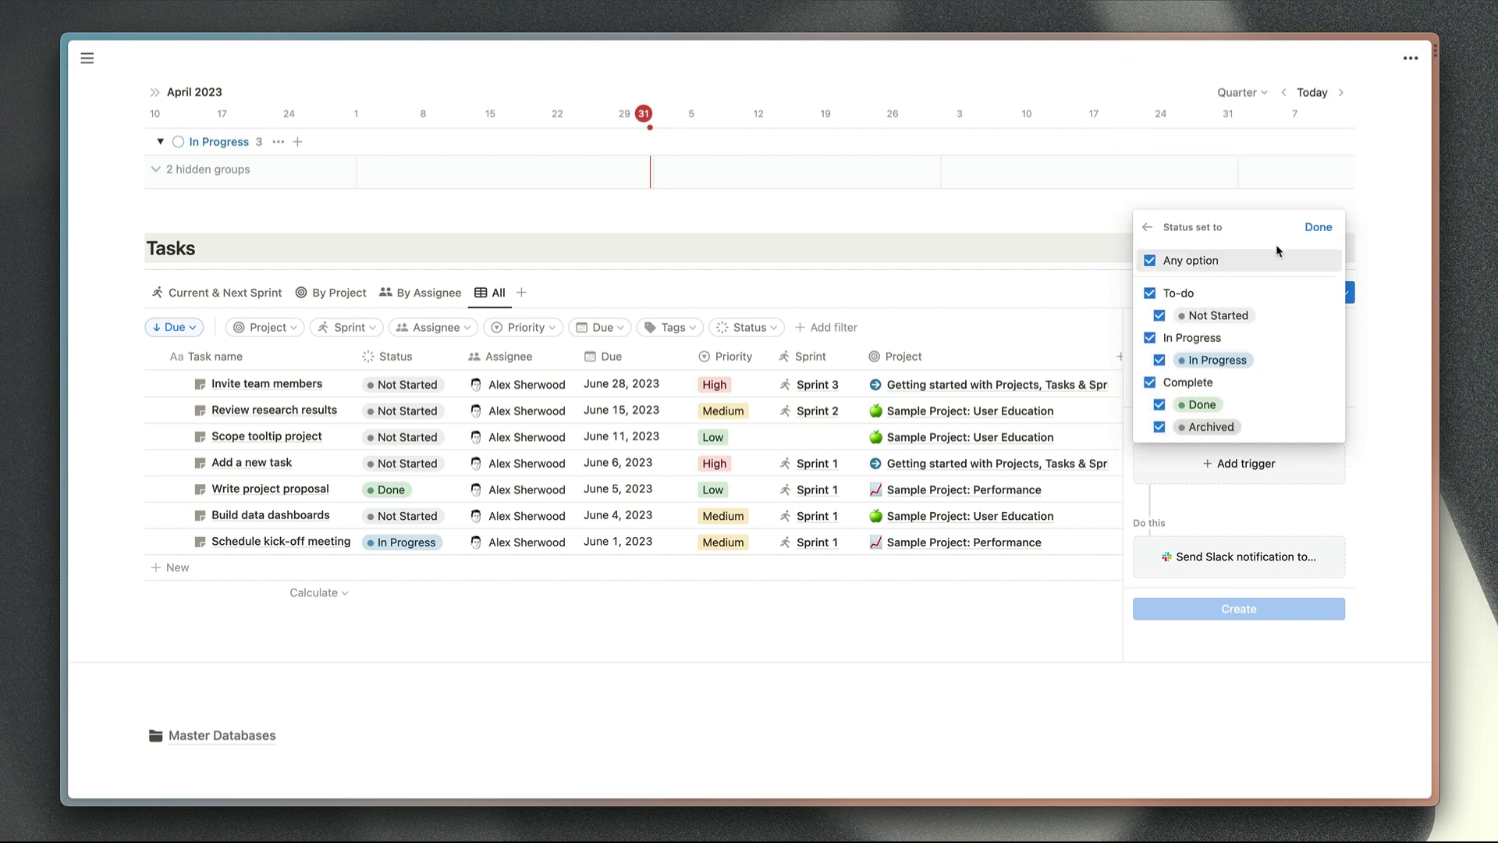
pyautogui.click(1152, 261)
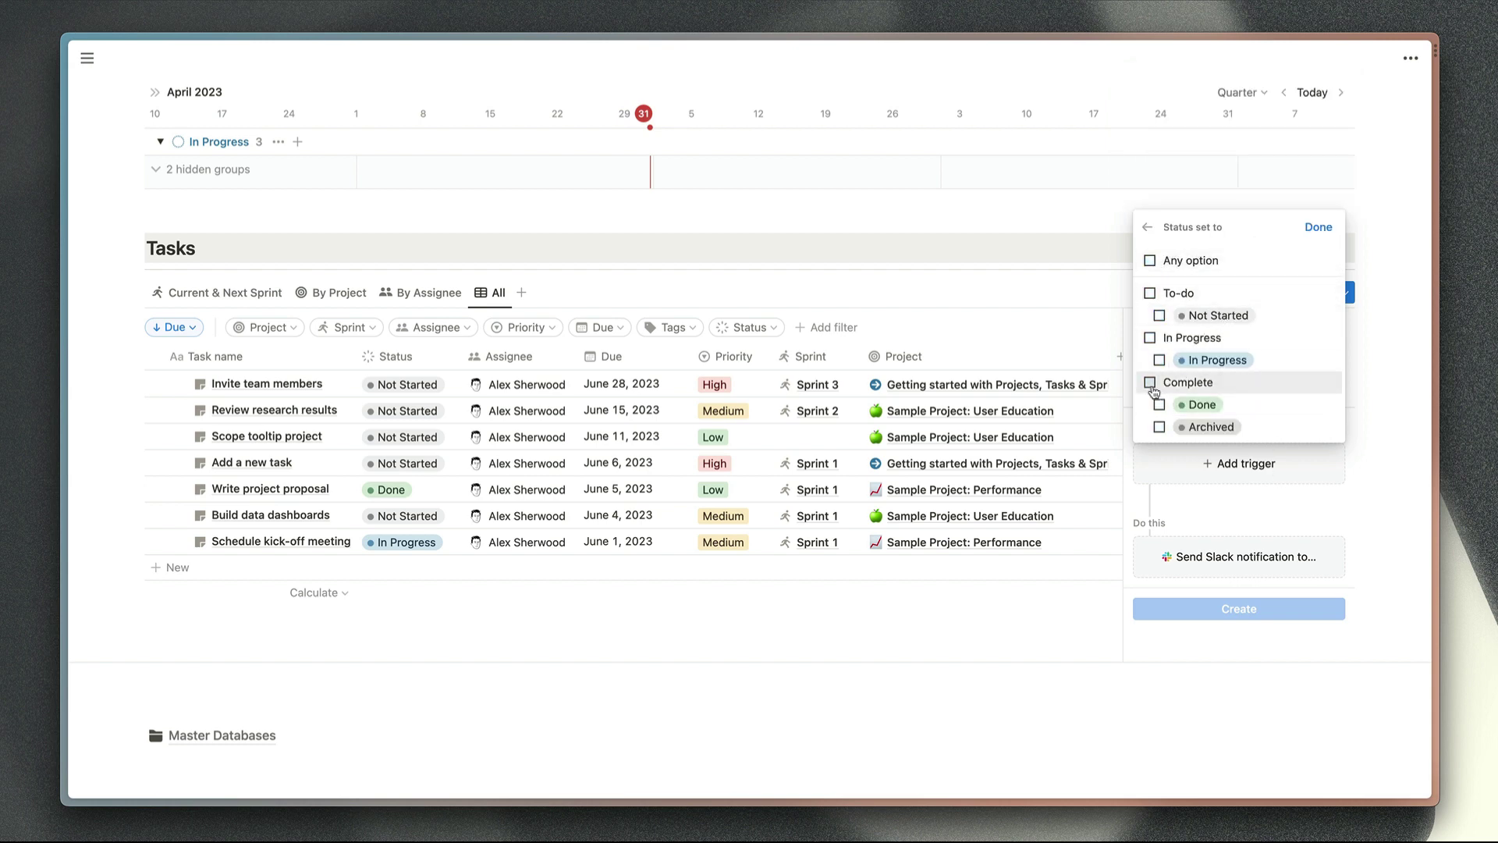
pyautogui.click(1160, 405)
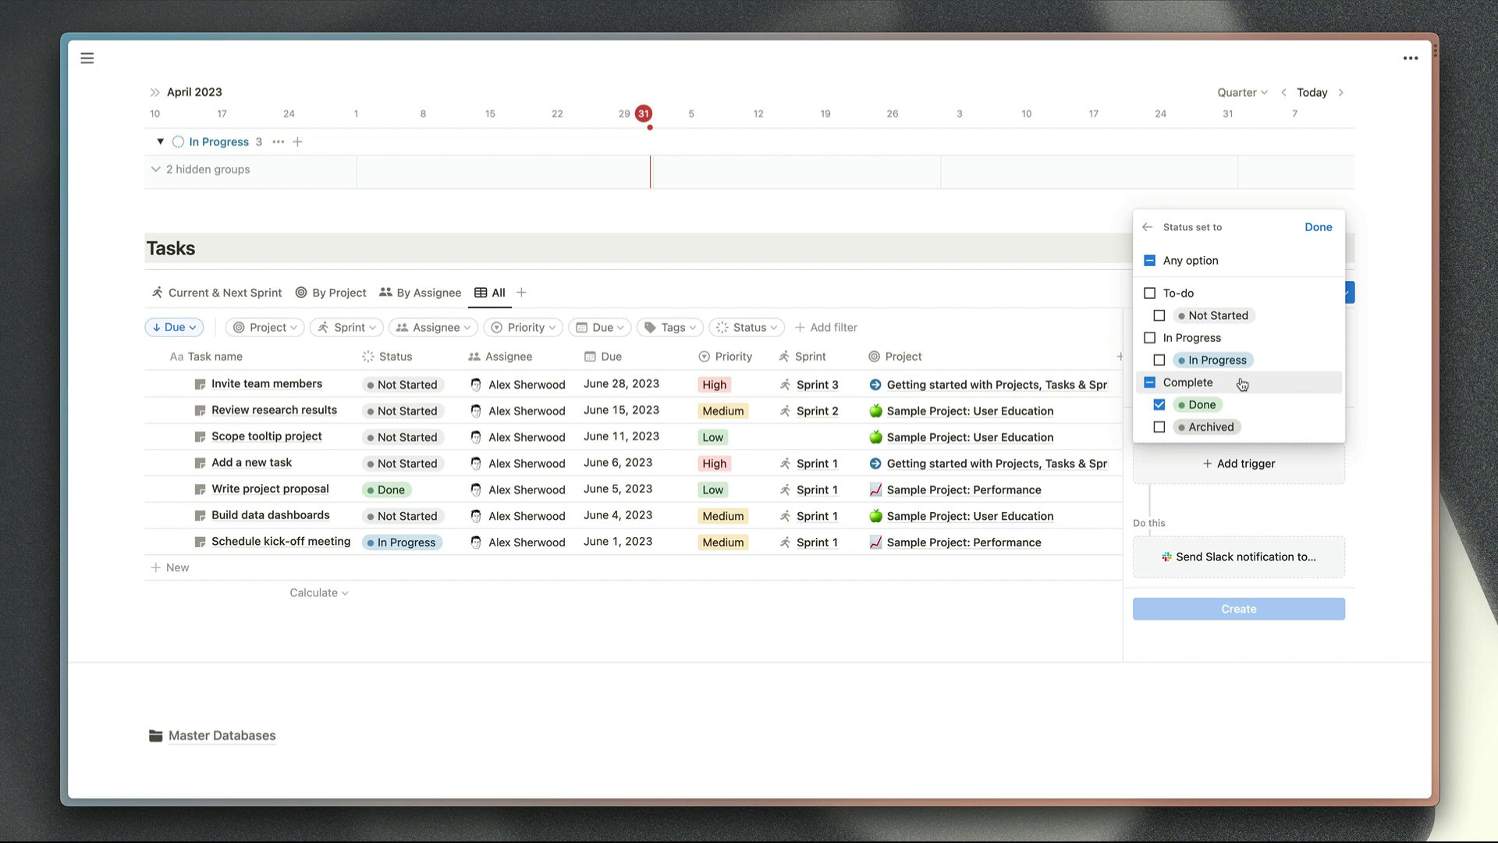
pyautogui.click(1318, 227)
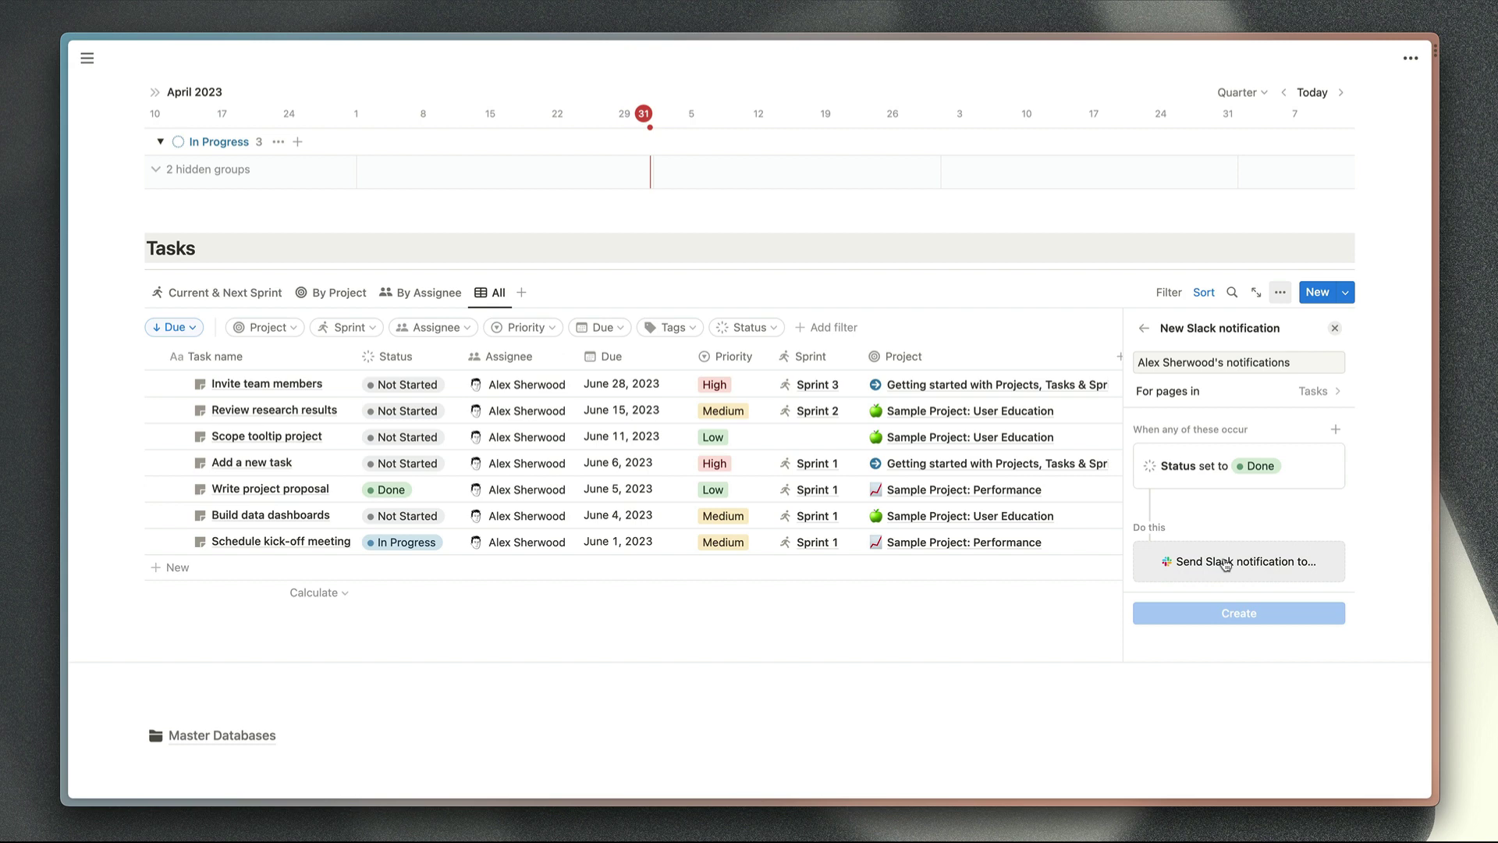
pyautogui.press('Escape')
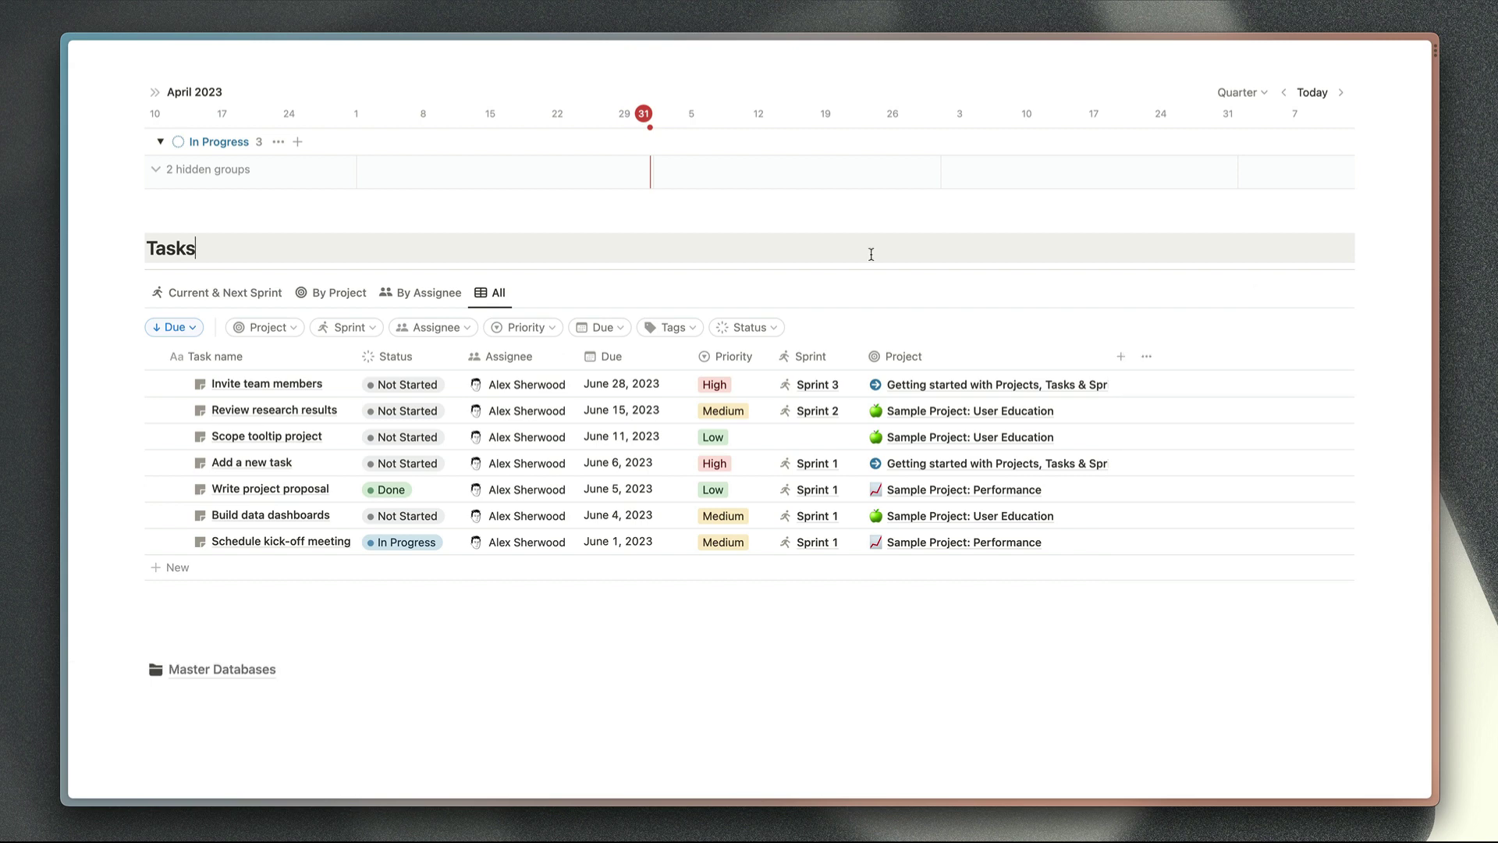
# - Reveal the browser's sidebar and switch to the open Sortero page on anotioneer.com
pyautogui.press('super+s')
pyautogui.press('super+s')
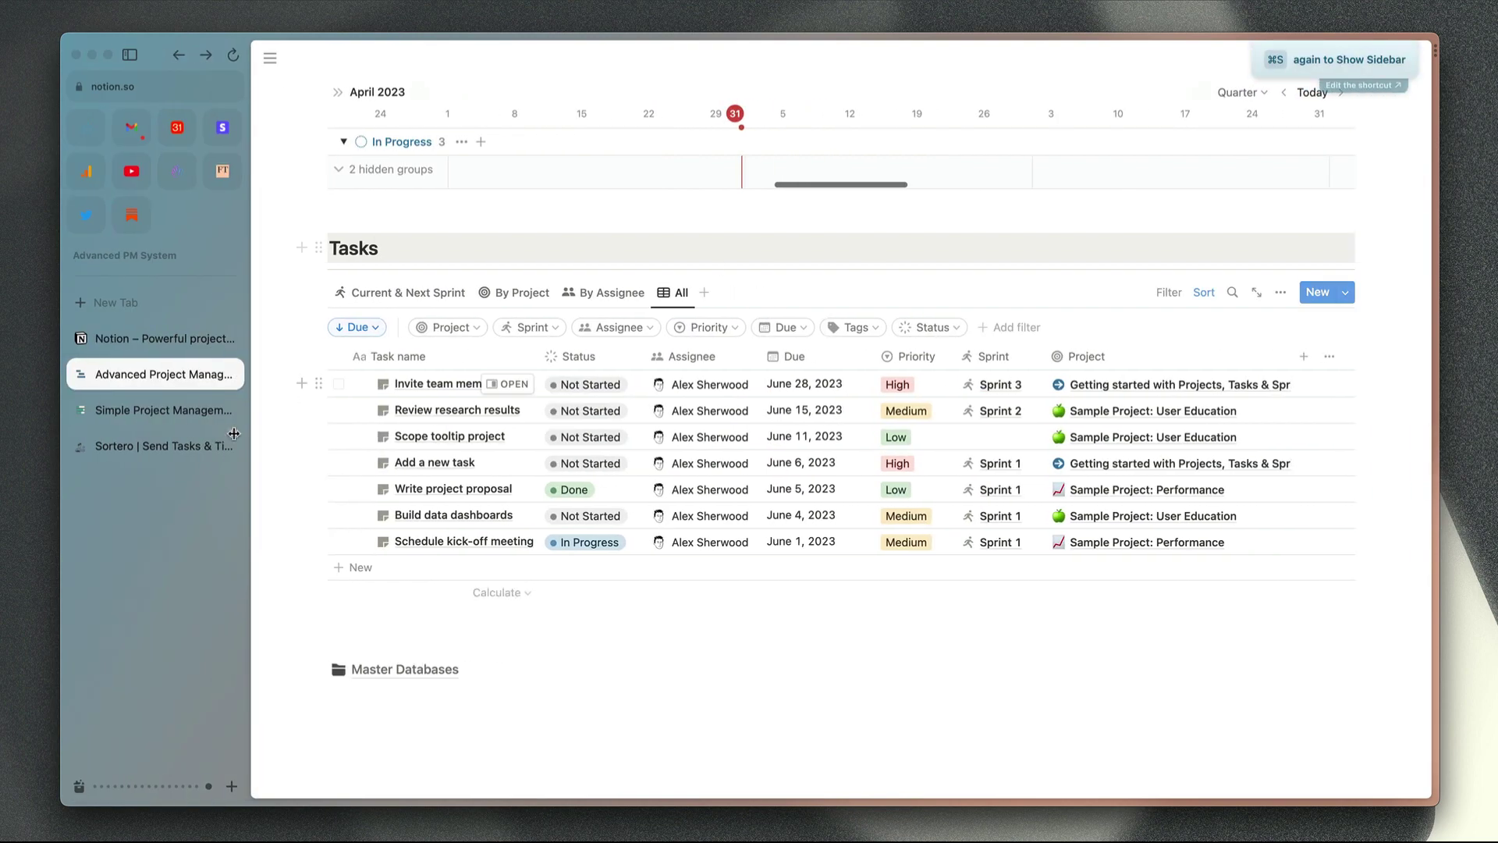
pyautogui.click(148, 448)
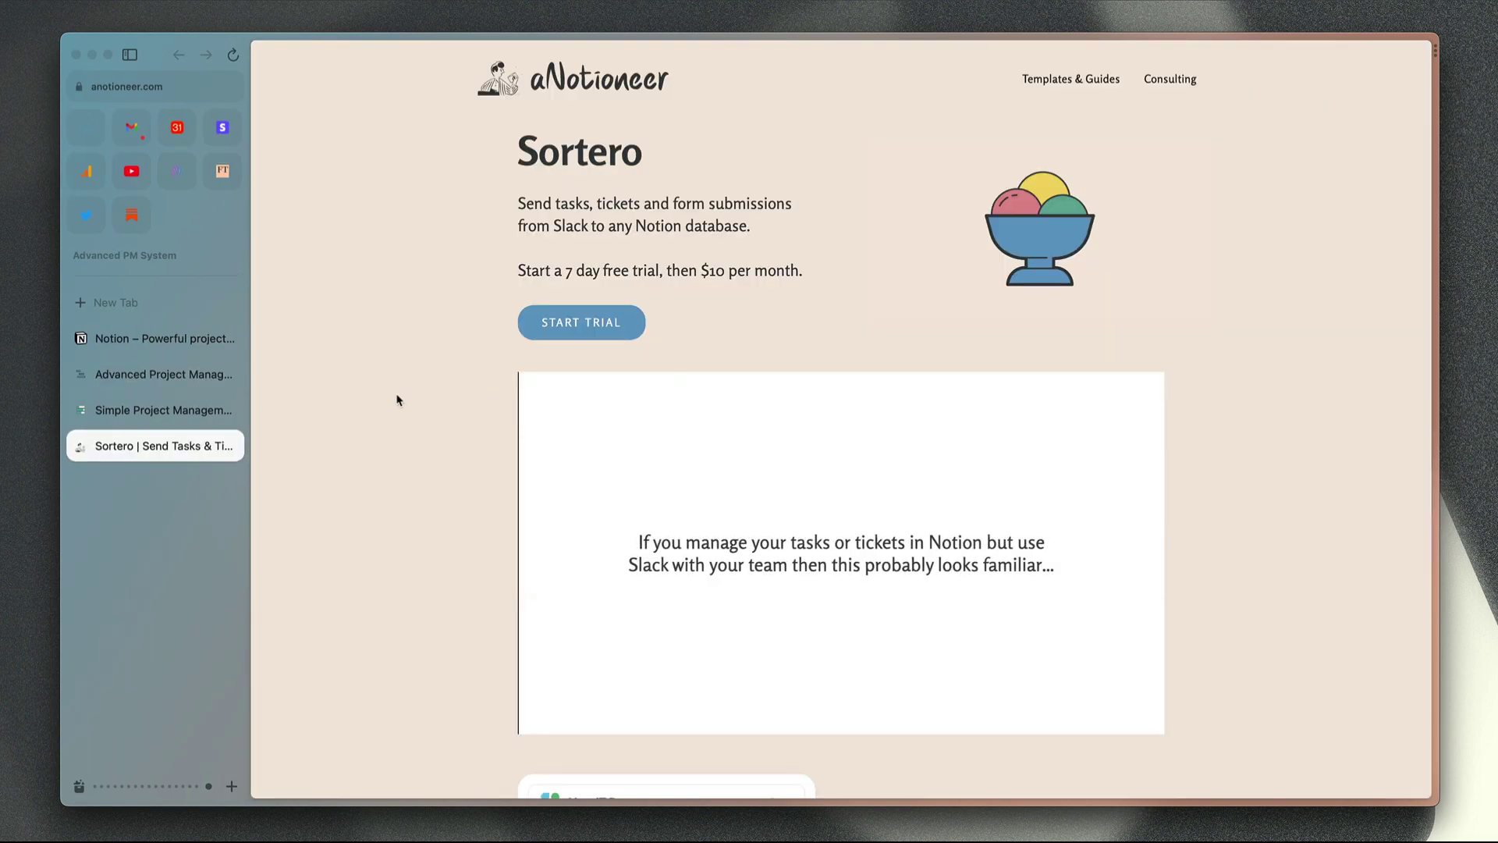